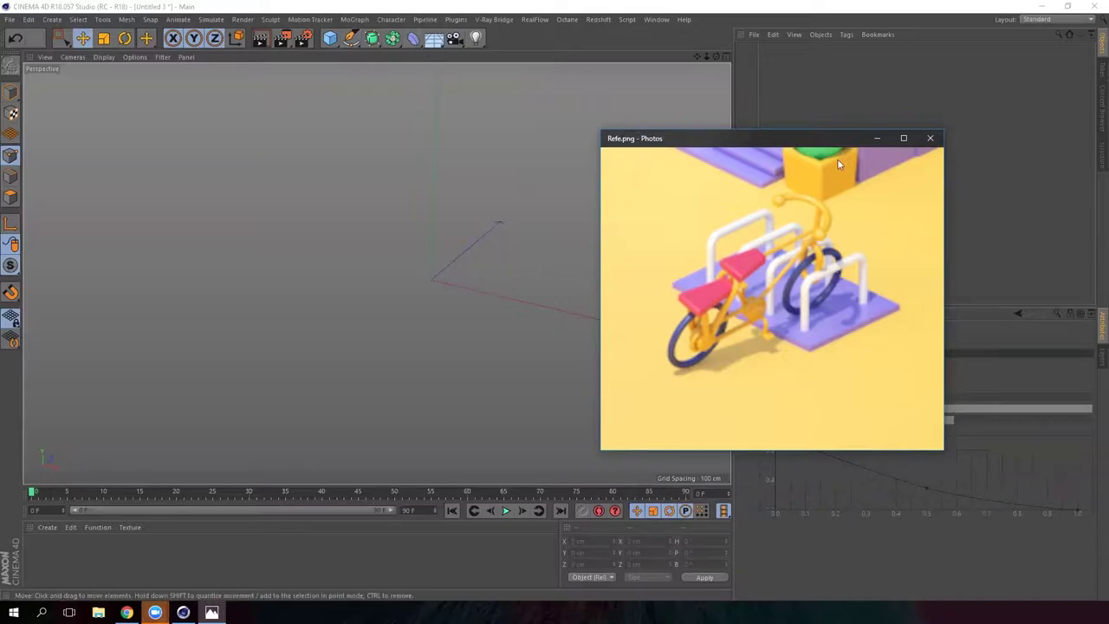
- Sketch an open zigzag test spline with the Pen tool in the perspective view
{"action": "left_click", "coordinate": [877, 138]}
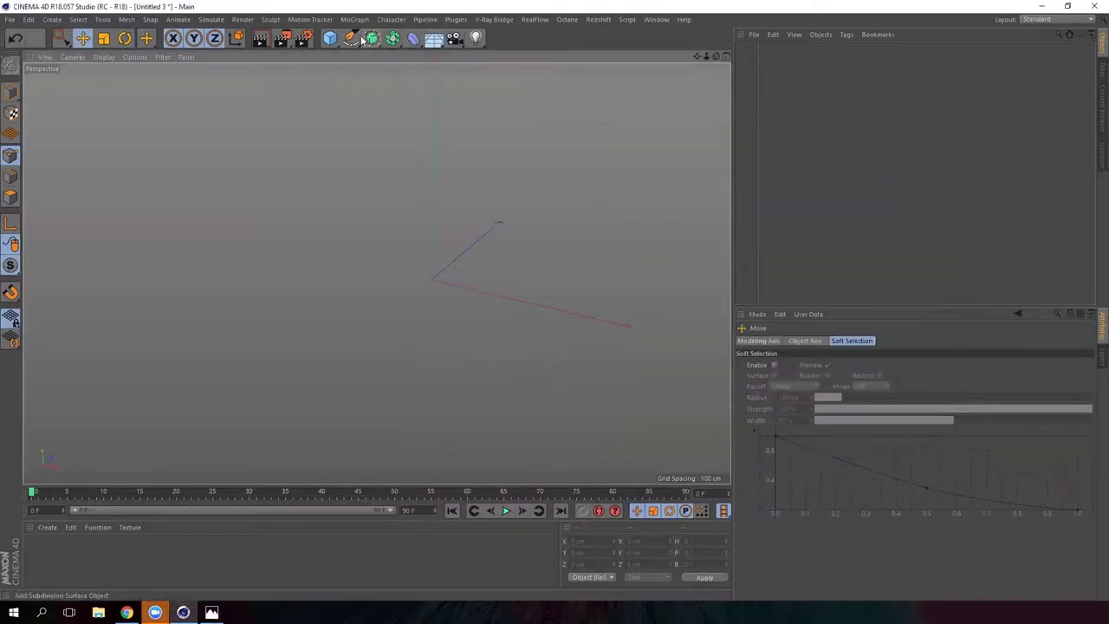
{"action": "scroll", "coordinate": [392, 229], "scroll_direction": "down", "scroll_amount": 10}
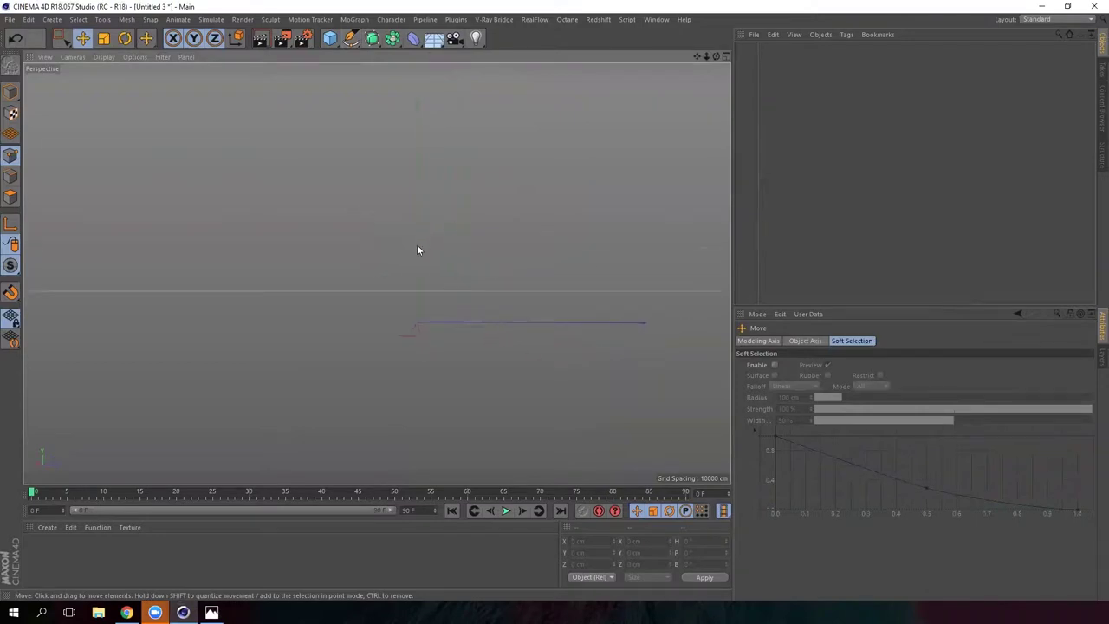
{"action": "left_click", "coordinate": [350, 37]}
{"action": "left_click", "coordinate": [386, 219]}
{"action": "left_click", "coordinate": [577, 225]}
{"action": "left_click", "coordinate": [432, 370]}
{"action": "left_click", "coordinate": [296, 325]}
{"action": "key", "text": "Escape"}
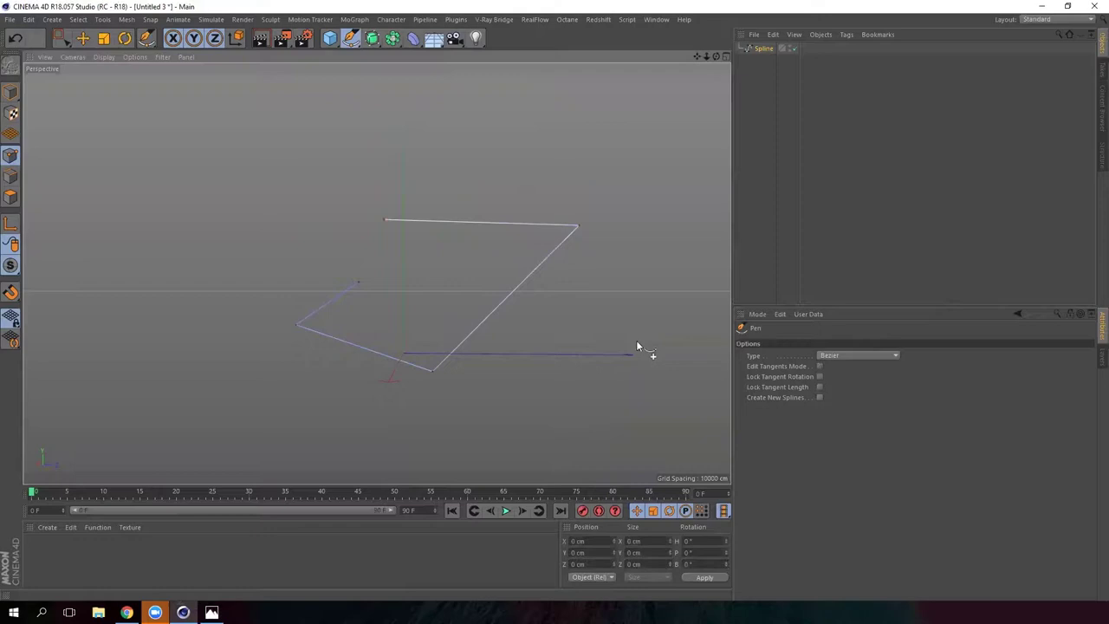
- Add a circle spline and shrink its radius to serve as a thin tube profile
{"action": "left_click", "coordinate": [350, 37]}
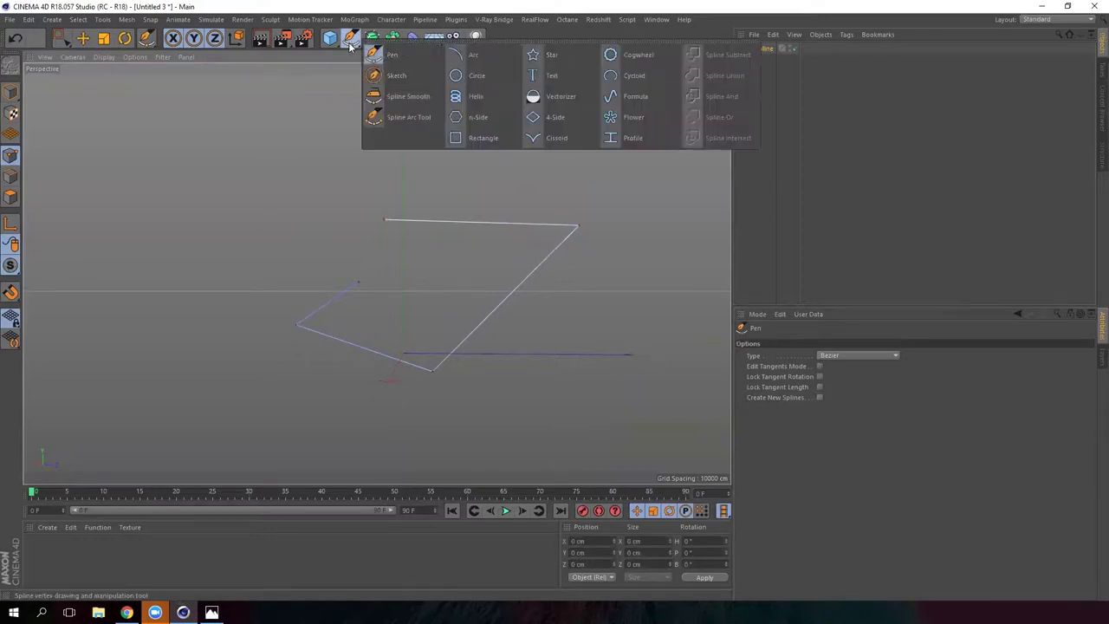
{"action": "left_click", "coordinate": [477, 75]}
{"action": "left_click_drag", "start_coordinate": [390, 264], "coordinate": [518, 304], "text": "alt"}
{"action": "left_click_drag", "start_coordinate": [843, 387], "coordinate": [818, 491]}
{"action": "scroll", "coordinate": [418, 355], "scroll_direction": "up", "scroll_amount": 7}
{"action": "left_click_drag", "start_coordinate": [380, 270], "coordinate": [317, 285], "text": "alt"}
{"action": "left_click_drag", "start_coordinate": [843, 387], "coordinate": [843, 394]}
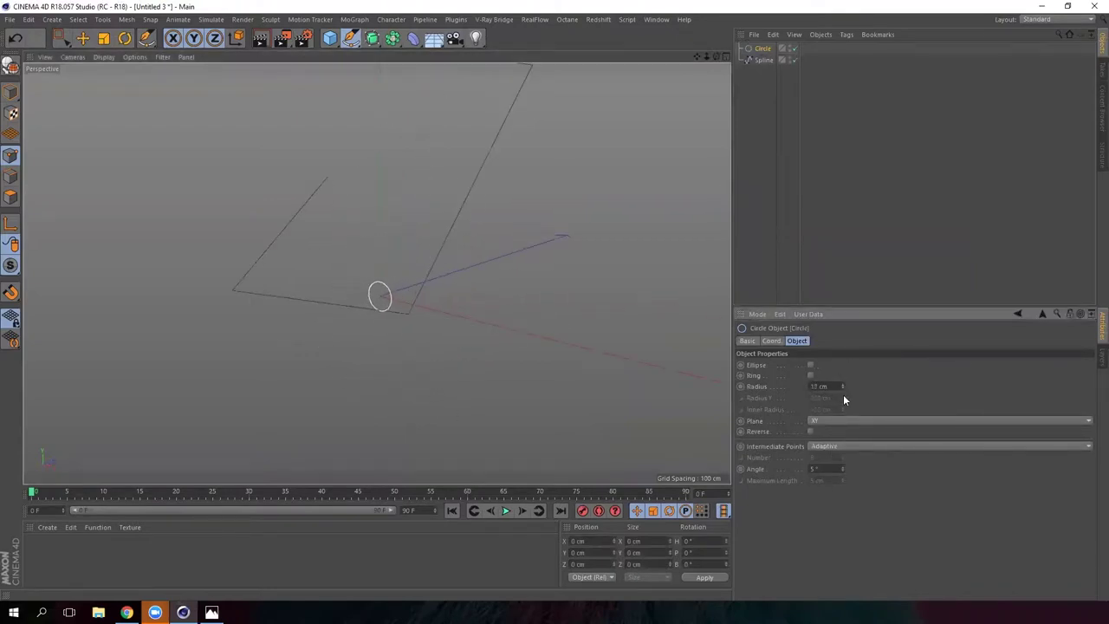
- Create a Sweep object and nest the circle and the zigzag spline under it, circle first
{"action": "left_click_drag", "start_coordinate": [371, 39], "coordinate": [432, 99]}
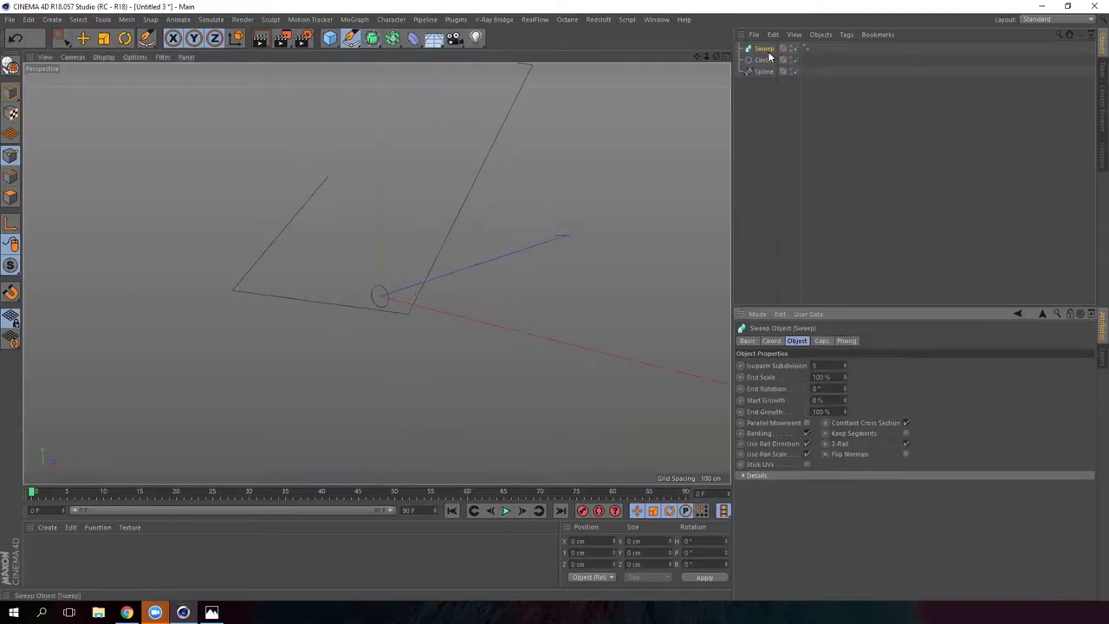
{"action": "mouse_move", "coordinate": [767, 63]}
{"action": "left_mouse_down"}
{"action": "mouse_move", "coordinate": [775, 50]}
{"action": "mouse_move", "coordinate": [772, 67]}
{"action": "left_mouse_up"}
{"action": "left_click_drag", "start_coordinate": [335, 242], "coordinate": [303, 176], "text": "alt"}
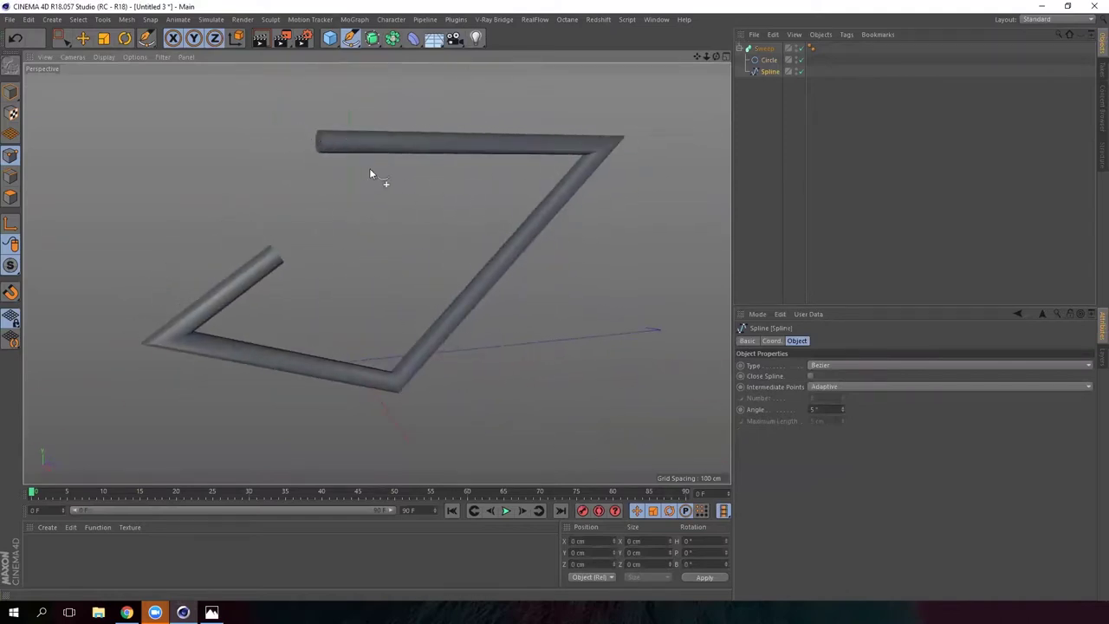
{"action": "left_click_drag", "start_coordinate": [370, 174], "coordinate": [416, 141], "text": "alt"}
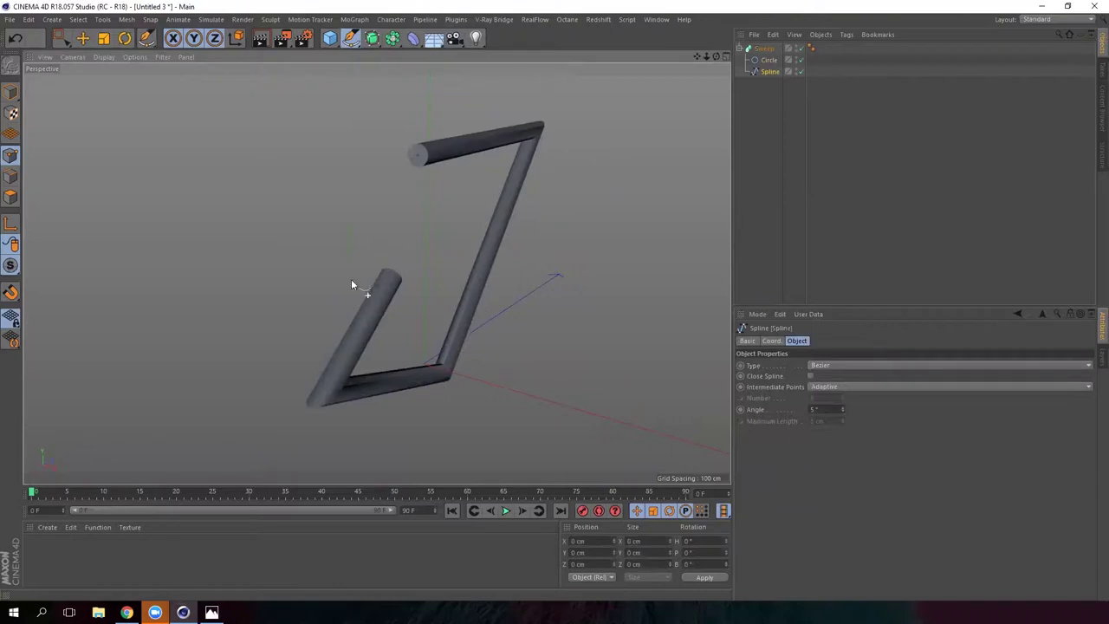
- Set the swept circle's radius to 31 cm and raise the spline's upper end point to about Y 215 cm
{"action": "left_click", "coordinate": [770, 60]}
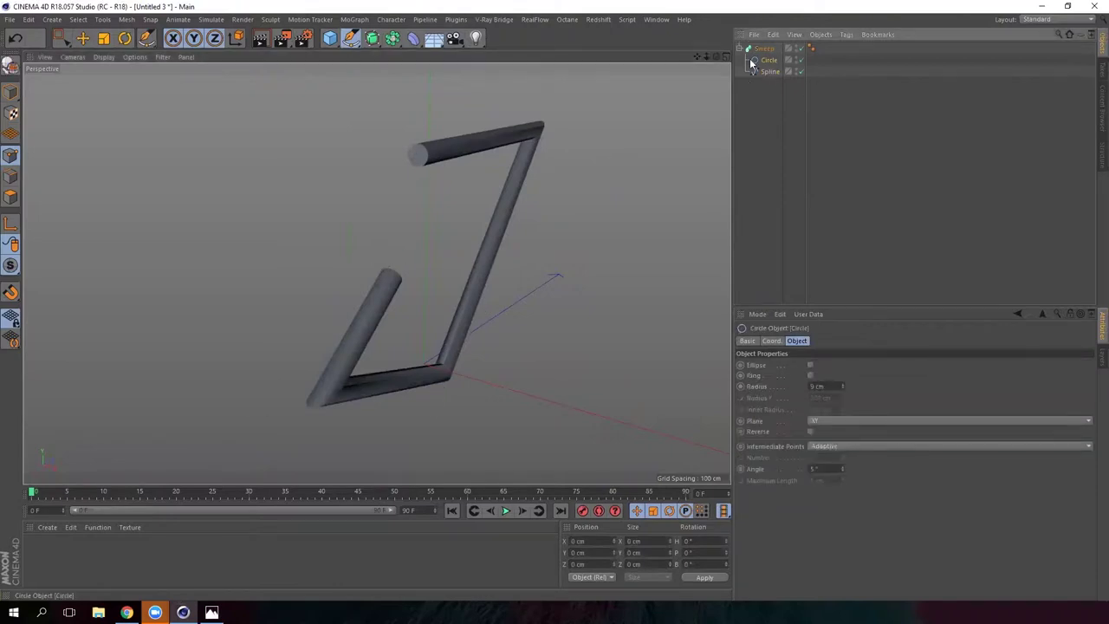
{"action": "left_click_drag", "start_coordinate": [843, 386], "coordinate": [846, 371]}
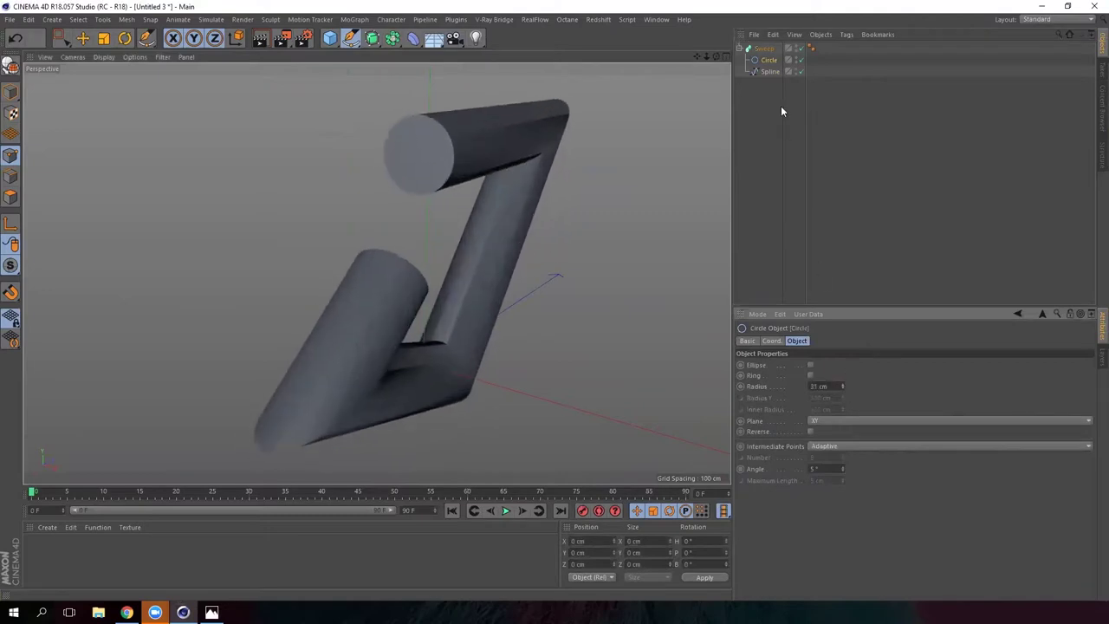
{"action": "left_click", "coordinate": [766, 72]}
{"action": "left_click_drag", "start_coordinate": [659, 156], "coordinate": [234, 106], "text": "alt"}
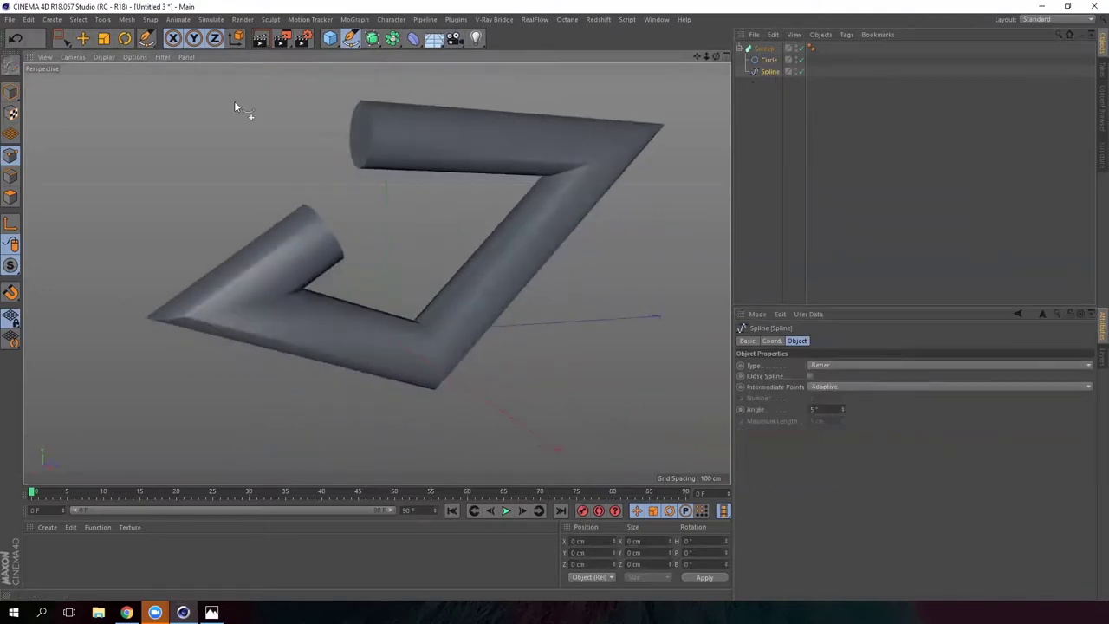
{"action": "left_click", "coordinate": [83, 38]}
{"action": "left_click", "coordinate": [361, 133]}
{"action": "middle_click_drag", "start_coordinate": [364, 71], "coordinate": [355, 163], "text": "alt"}
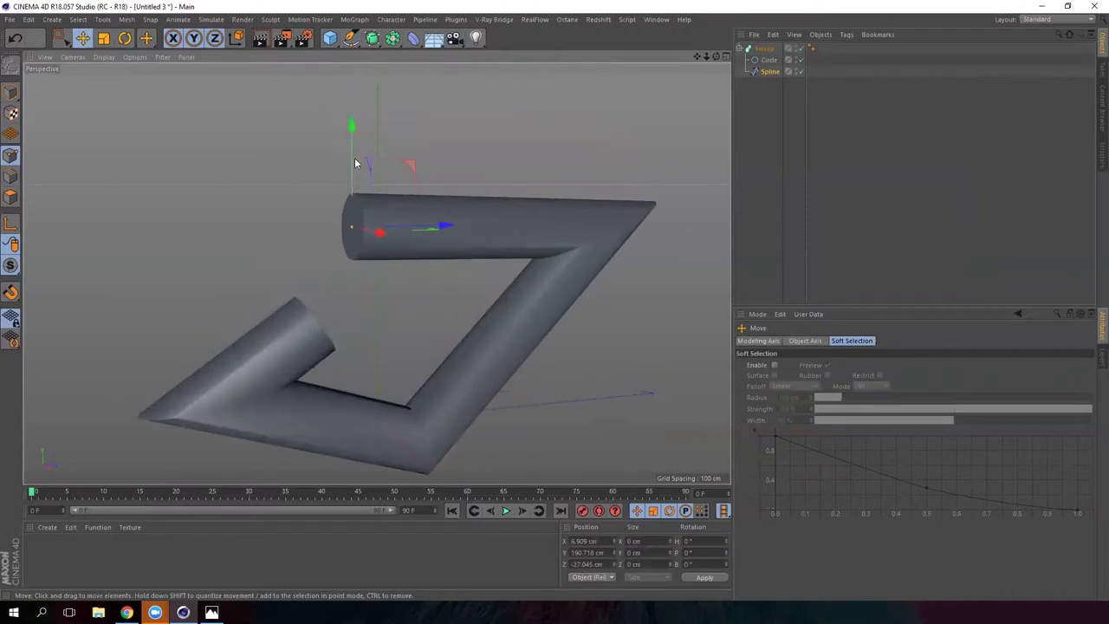
{"action": "left_click_drag", "start_coordinate": [354, 142], "coordinate": [351, 115]}
{"action": "left_click_drag", "start_coordinate": [466, 269], "coordinate": [442, 252], "text": "alt"}
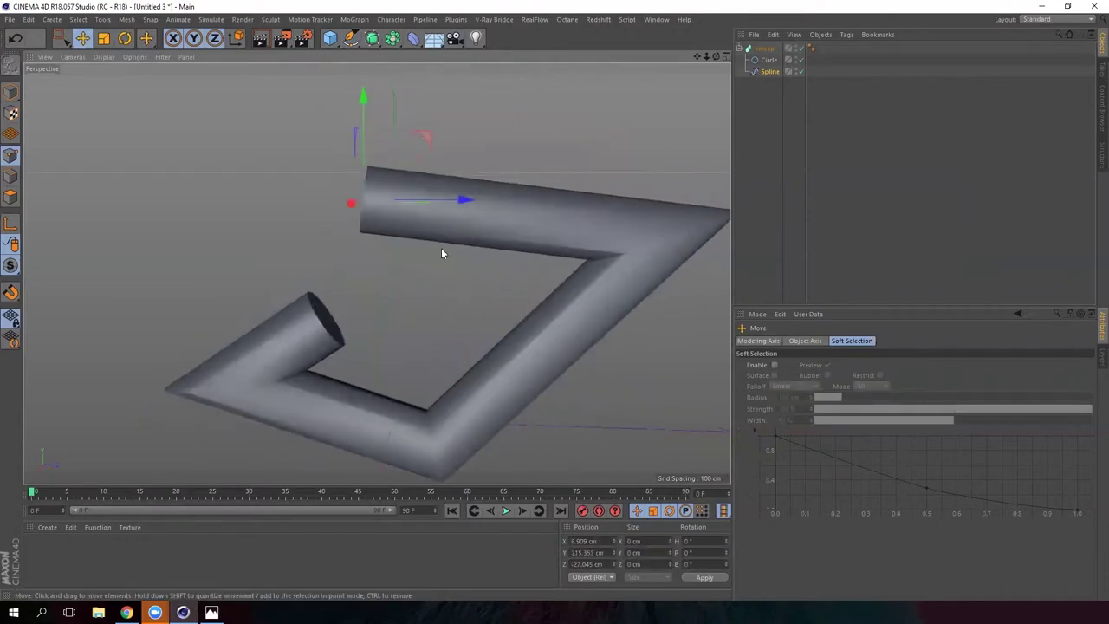
{"action": "scroll", "coordinate": [441, 253], "scroll_direction": "down", "scroll_amount": 3}
- Delete the test Sweep object together with its circle and spline
{"action": "left_click", "coordinate": [769, 49]}
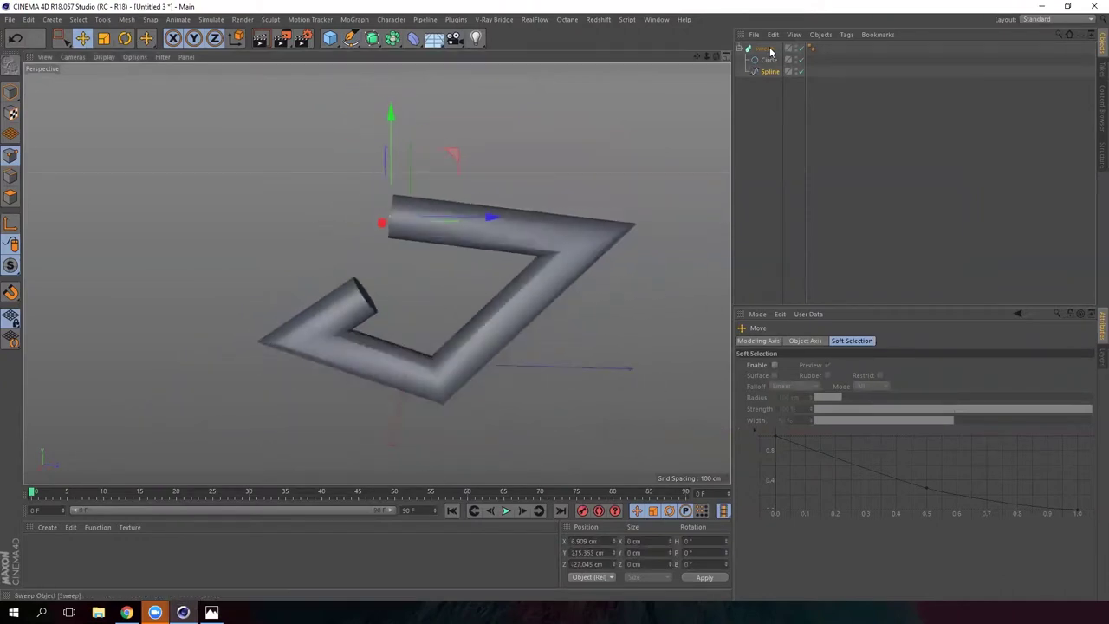
{"action": "left_click", "coordinate": [740, 48]}
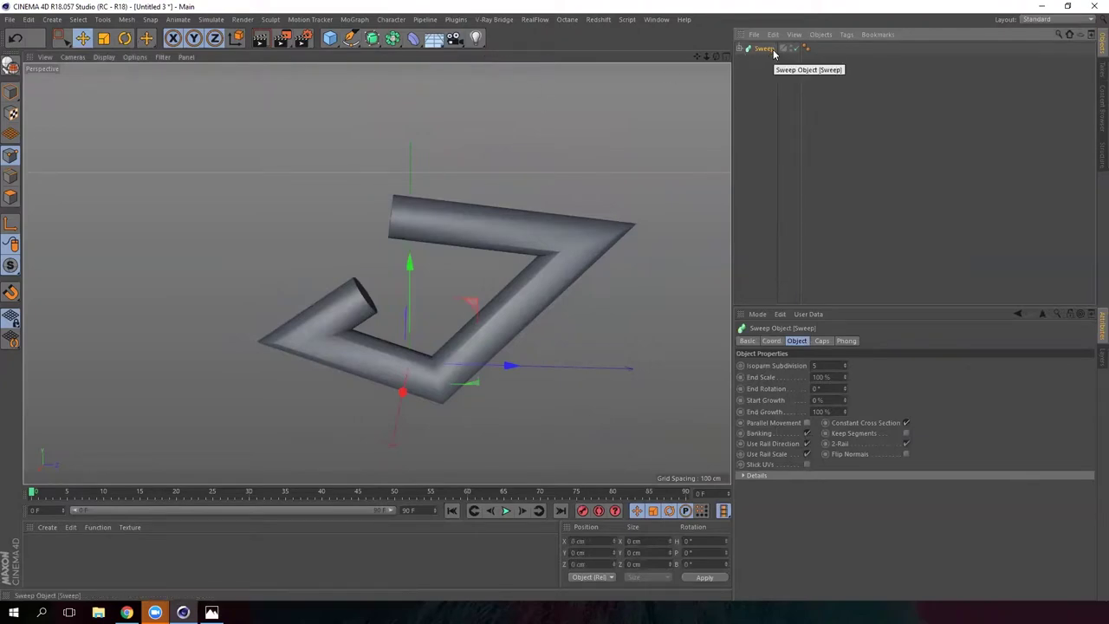
{"action": "key", "text": "Delete"}
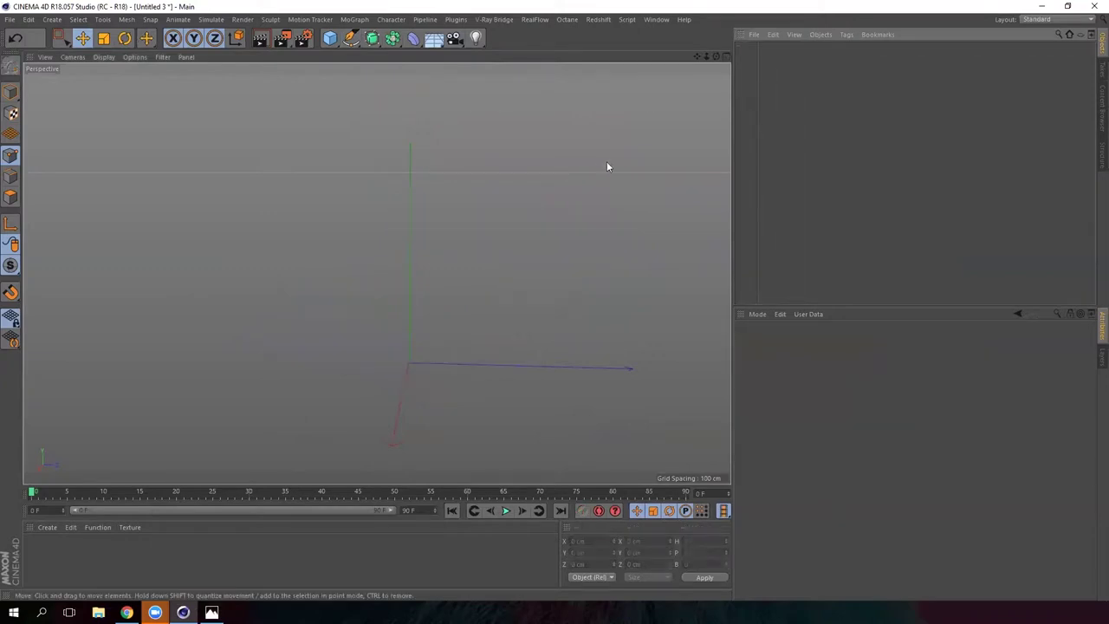
- Consult the bicycle reference image Refe.png, add a rectangle spline for the frame and make it editable
{"action": "left_click", "coordinate": [211, 613]}
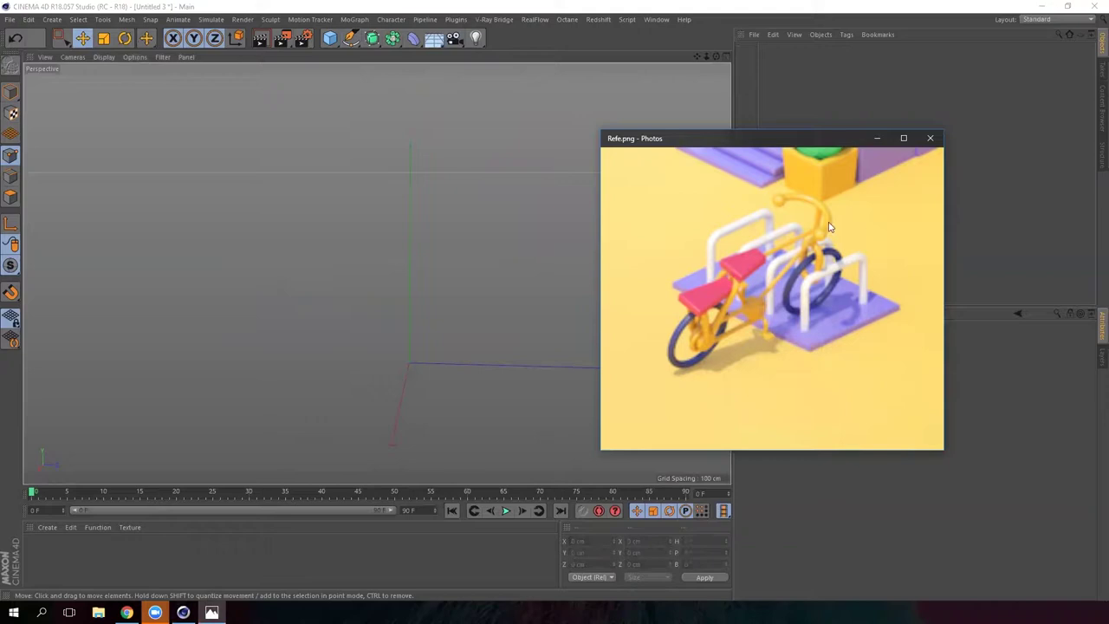
{"action": "left_click", "coordinate": [877, 138]}
{"action": "left_click", "coordinate": [350, 38]}
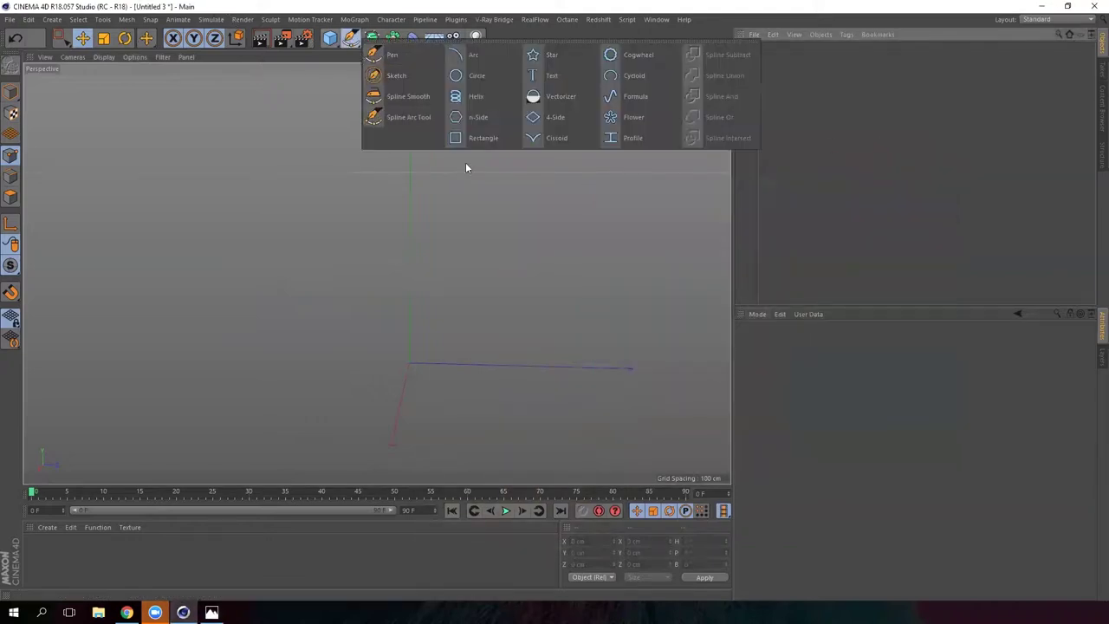
{"action": "left_click", "coordinate": [464, 141]}
{"action": "left_click_drag", "start_coordinate": [473, 143], "coordinate": [549, 262], "text": "alt"}
{"action": "middle_click_drag", "start_coordinate": [550, 261], "coordinate": [575, 247], "text": "alt"}
{"action": "scroll", "coordinate": [491, 246], "scroll_direction": "up", "scroll_amount": 2}
{"action": "left_click_drag", "start_coordinate": [469, 263], "coordinate": [500, 254], "text": "alt"}
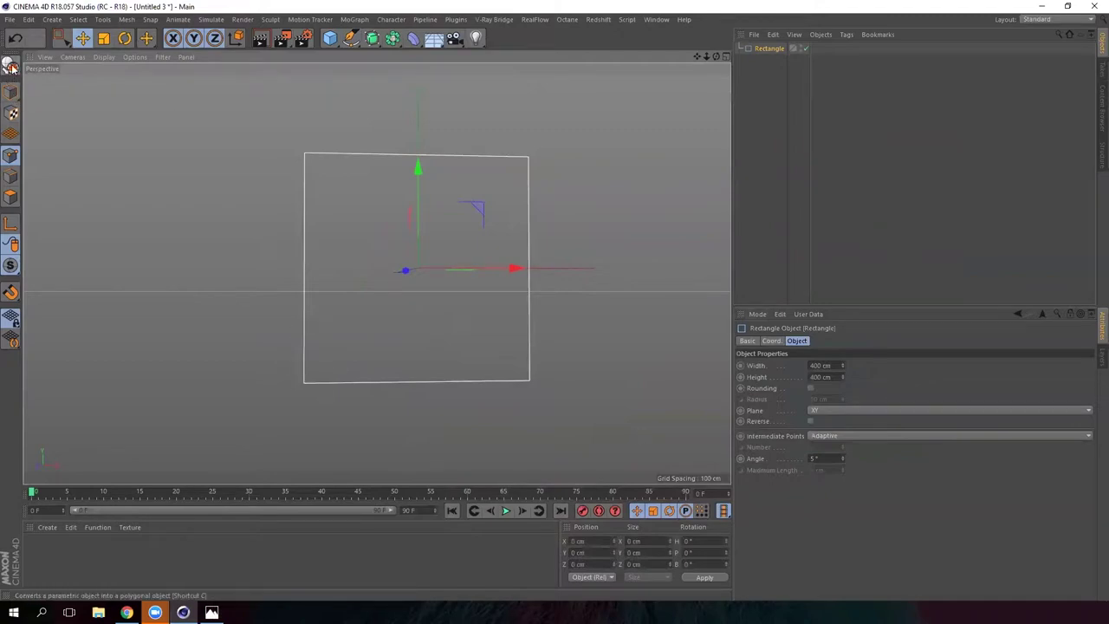
{"action": "left_click", "coordinate": [11, 67]}
- Scale the rectangle's two bottom corner points closer together, to about 40.6 cm apart in X
{"action": "left_click", "coordinate": [305, 385]}
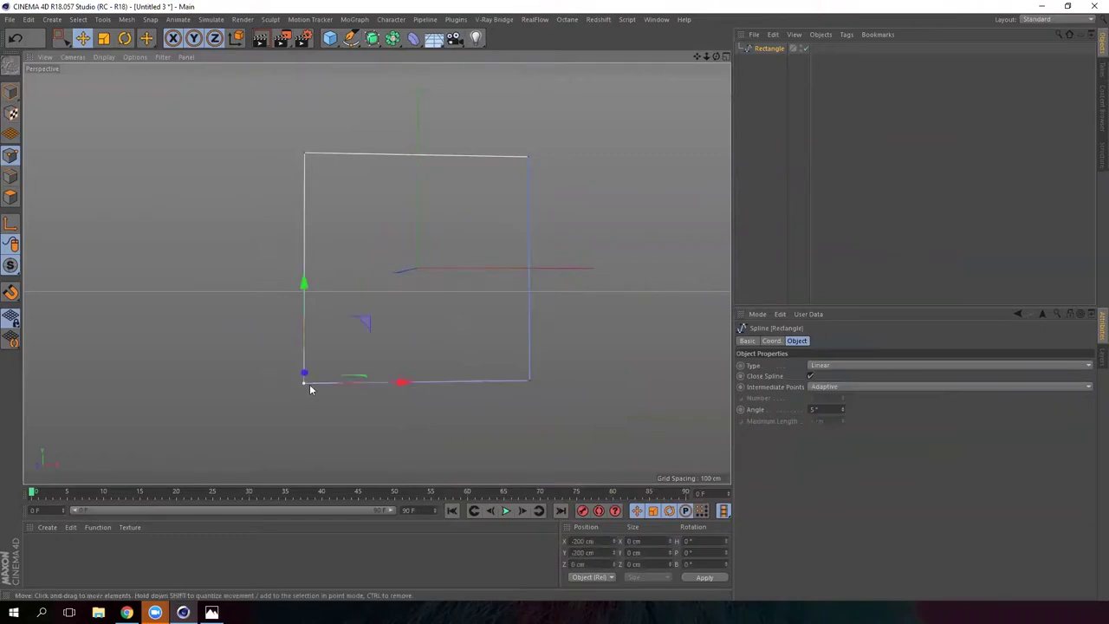
{"action": "left_click", "coordinate": [531, 382], "text": "shift"}
{"action": "left_click", "coordinate": [103, 38]}
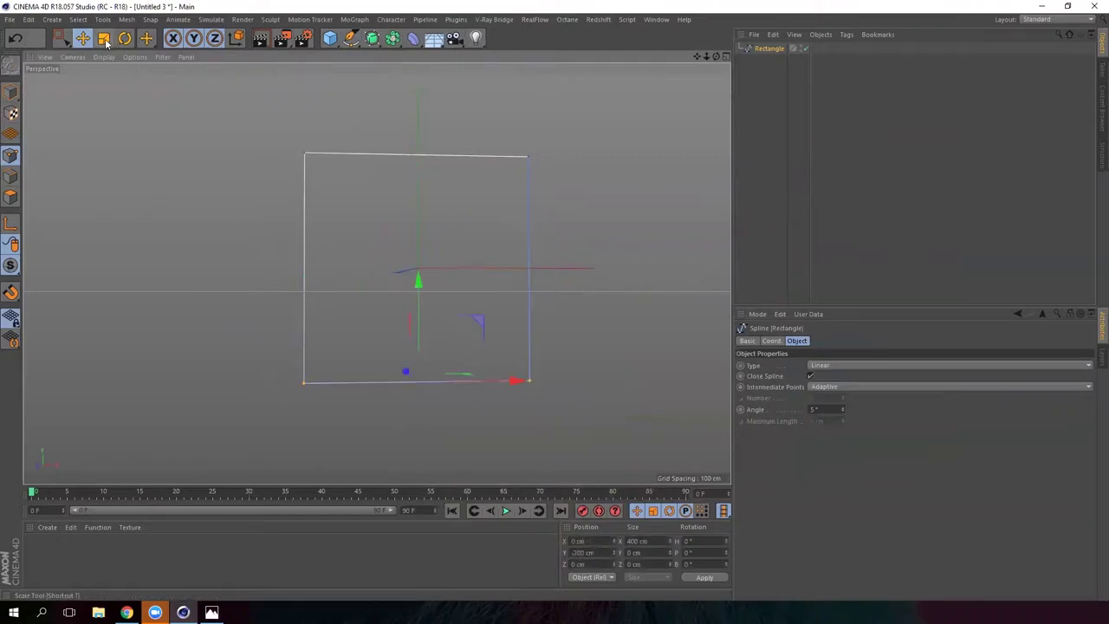
{"action": "left_click_drag", "start_coordinate": [524, 381], "coordinate": [428, 383]}
- Raise the narrowed bottom edge of the spline to about Y 67 cm
{"action": "left_click", "coordinate": [83, 38]}
{"action": "left_click_drag", "start_coordinate": [414, 285], "coordinate": [420, 147]}
{"action": "middle_click_drag", "start_coordinate": [430, 205], "coordinate": [408, 259], "text": "alt"}
{"action": "scroll", "coordinate": [409, 259], "scroll_direction": "up", "scroll_amount": 1}
{"action": "left_click_drag", "start_coordinate": [405, 259], "coordinate": [360, 276], "text": "alt"}
{"action": "scroll", "coordinate": [359, 274], "scroll_direction": "up", "scroll_amount": 2}
{"action": "middle_click_drag", "start_coordinate": [397, 270], "coordinate": [375, 279], "text": "alt"}
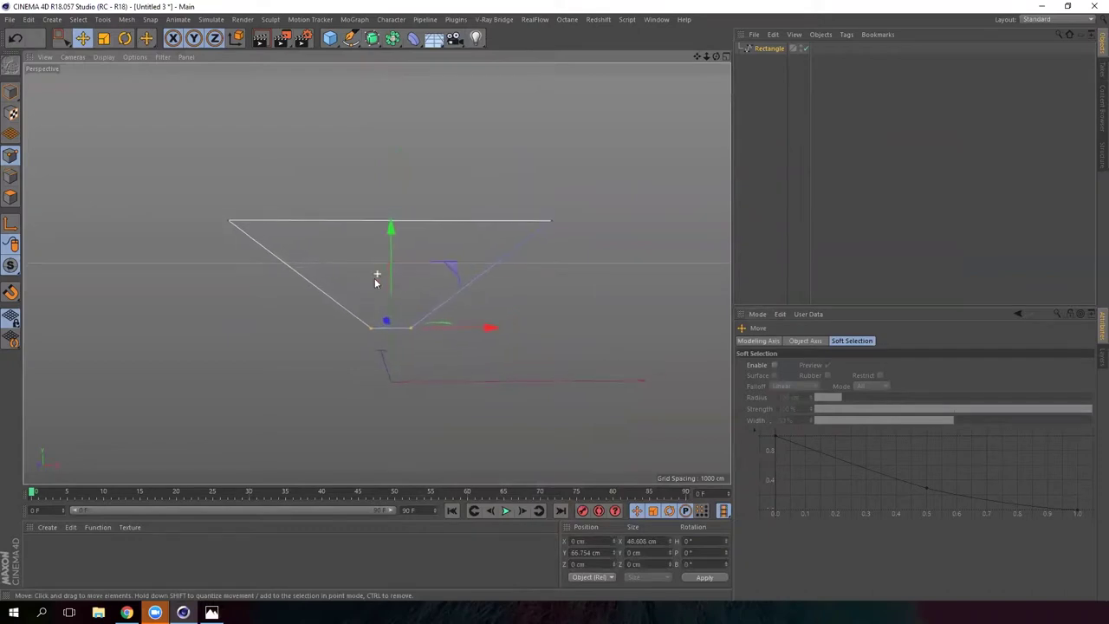
- Move the spline's top-left corner point inward along X to about -118.5 cm
{"action": "left_click", "coordinate": [226, 223]}
{"action": "left_click_drag", "start_coordinate": [330, 219], "coordinate": [396, 229]}
{"action": "mouse_move", "coordinate": [376, 292]}
{"action": "left_mouse_down", "text": "alt"}
{"action": "mouse_move", "coordinate": [279, 300]}
{"action": "mouse_move", "coordinate": [376, 290]}
{"action": "left_mouse_up", "text": "alt"}
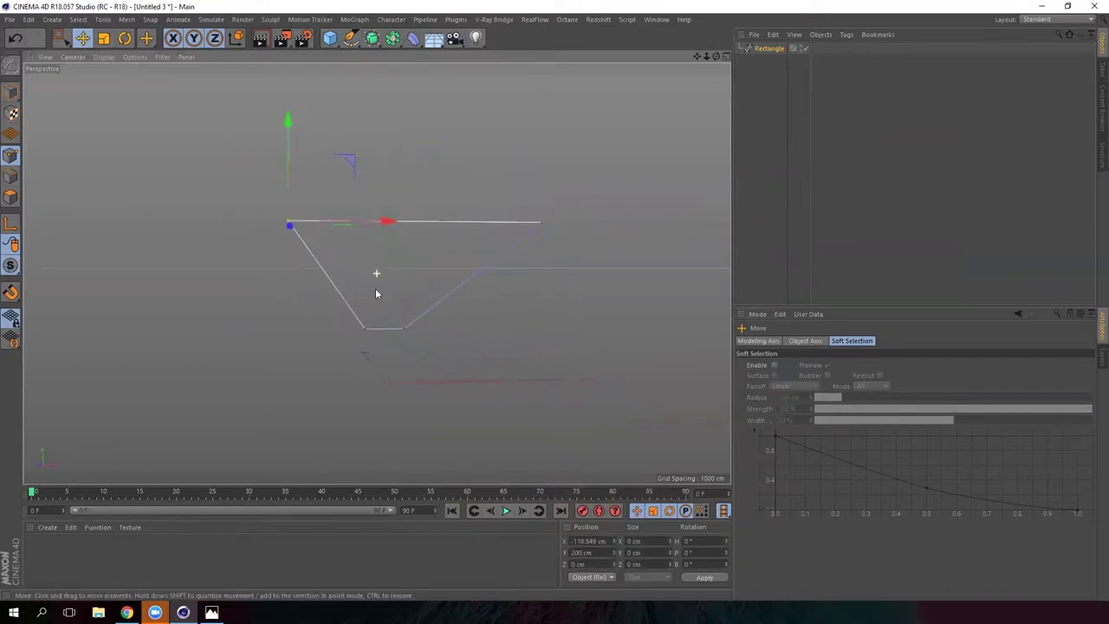
{"action": "left_click_drag", "start_coordinate": [298, 375], "coordinate": [500, 279]}
{"action": "key", "text": "ctrl+z"}
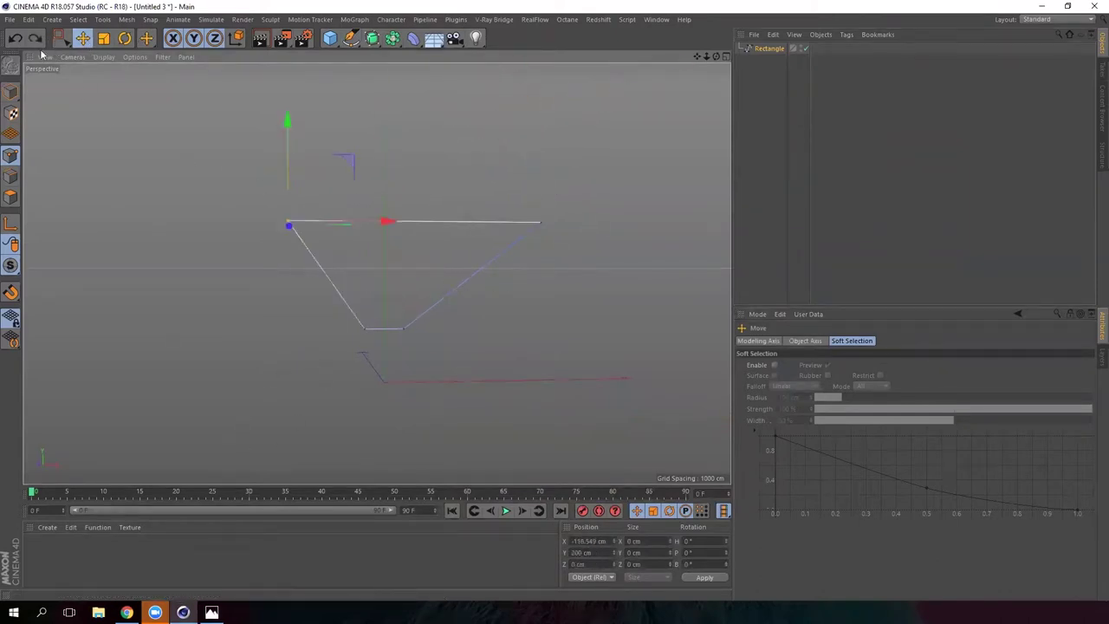
- Select all the frame spline's points with Rectangle Selection and chamfer them with a radius of about 11 cm
{"action": "left_click", "coordinate": [61, 38]}
{"action": "left_click_drag", "start_coordinate": [61, 38], "coordinate": [90, 77]}
{"action": "left_click", "coordinate": [117, 76]}
{"action": "left_click_drag", "start_coordinate": [248, 408], "coordinate": [604, 163]}
{"action": "scroll", "coordinate": [440, 210], "scroll_direction": "up", "scroll_amount": 2}
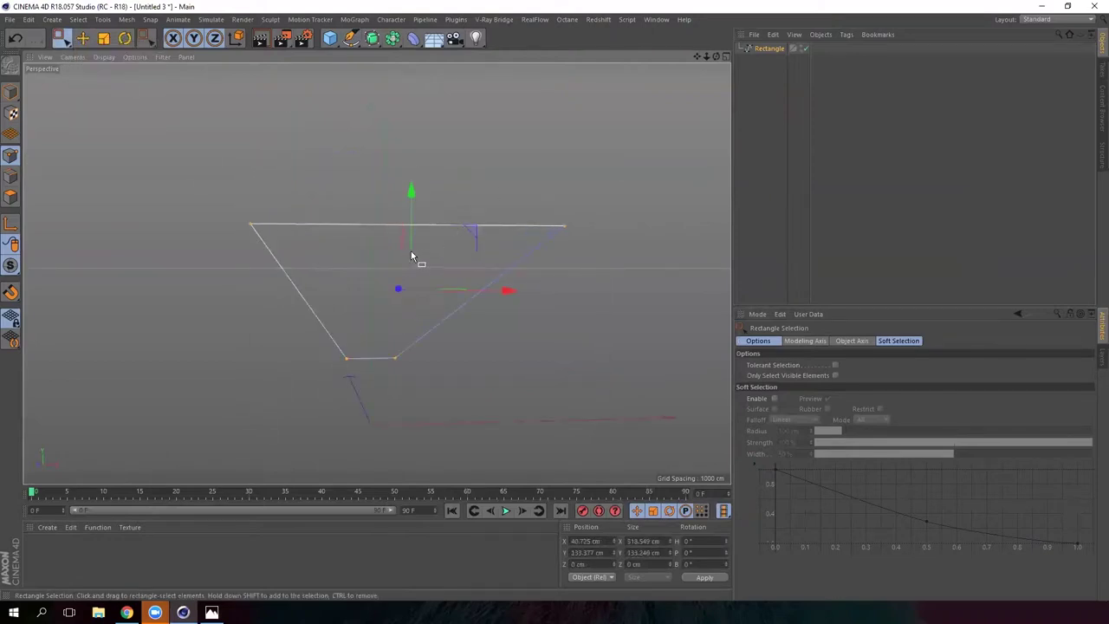
{"action": "right_click", "coordinate": [572, 227]}
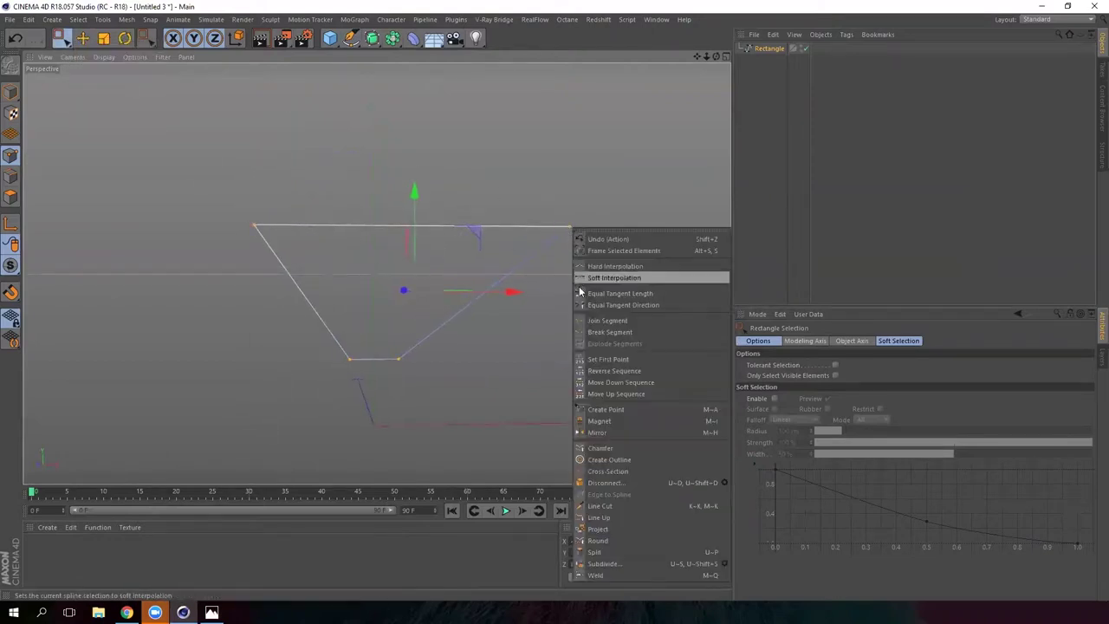
{"action": "left_click", "coordinate": [607, 448]}
{"action": "left_click_drag", "start_coordinate": [404, 364], "coordinate": [424, 362]}
{"action": "left_click_drag", "start_coordinate": [642, 232], "coordinate": [1014, 175]}
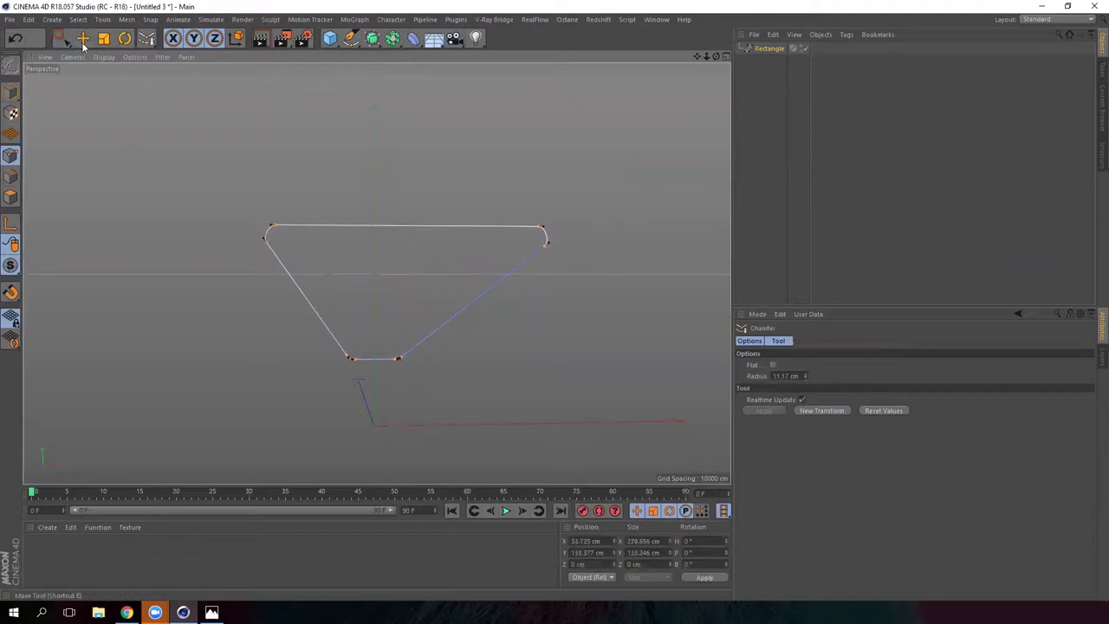
{"action": "key", "text": "e"}
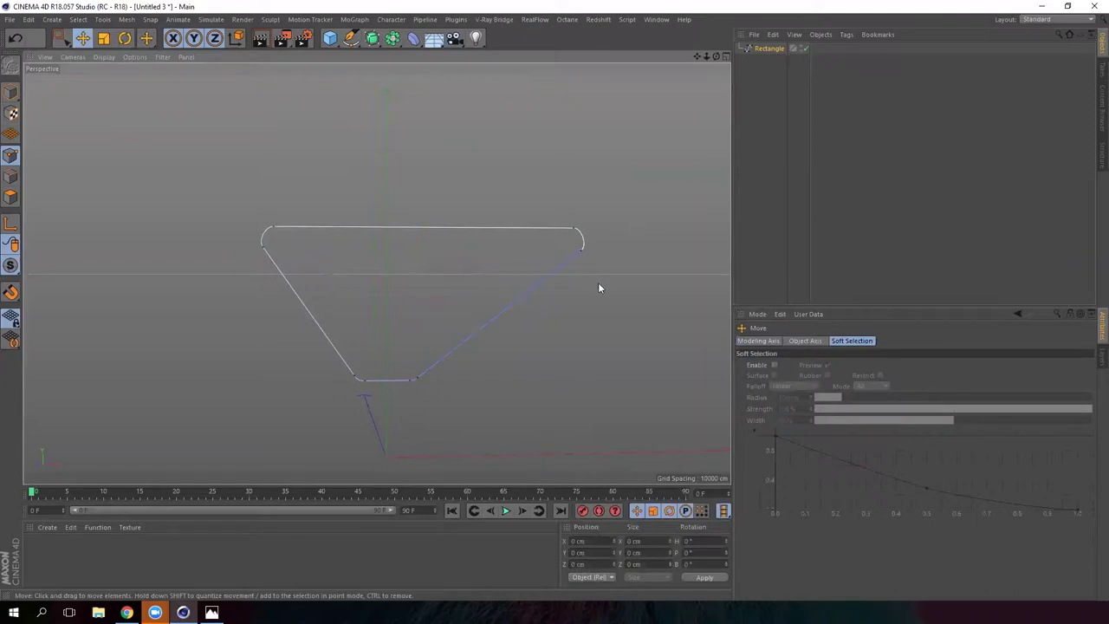
- Add a Sweep object and a circle spline, nesting the circle above the frame spline inside the sweep
{"action": "left_click_drag", "start_coordinate": [371, 39], "coordinate": [432, 97]}
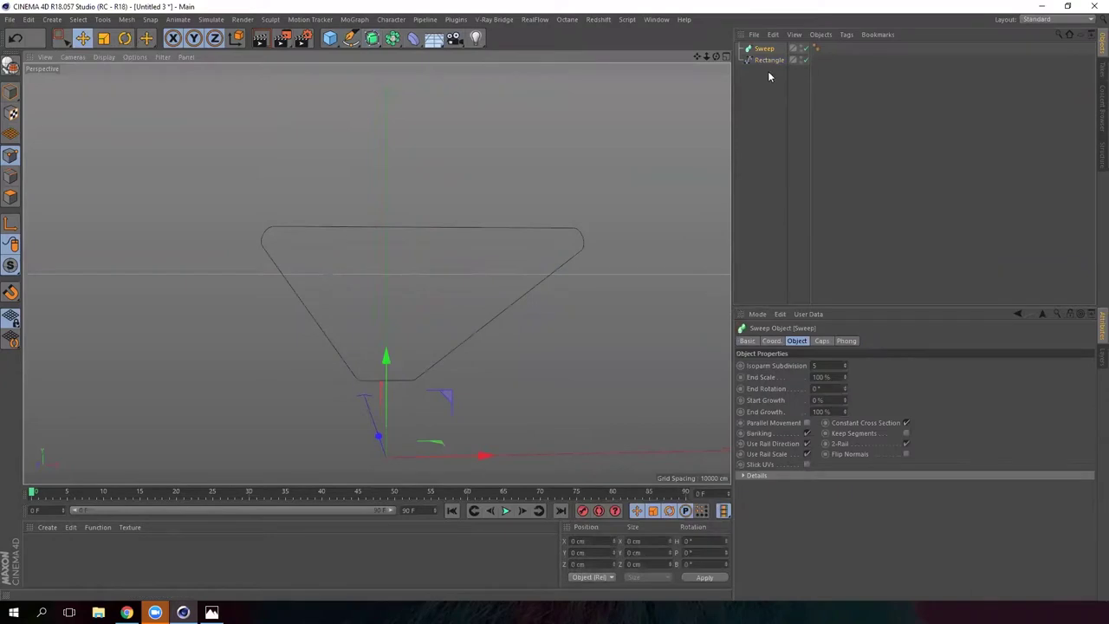
{"action": "left_click_drag", "start_coordinate": [351, 39], "coordinate": [477, 75]}
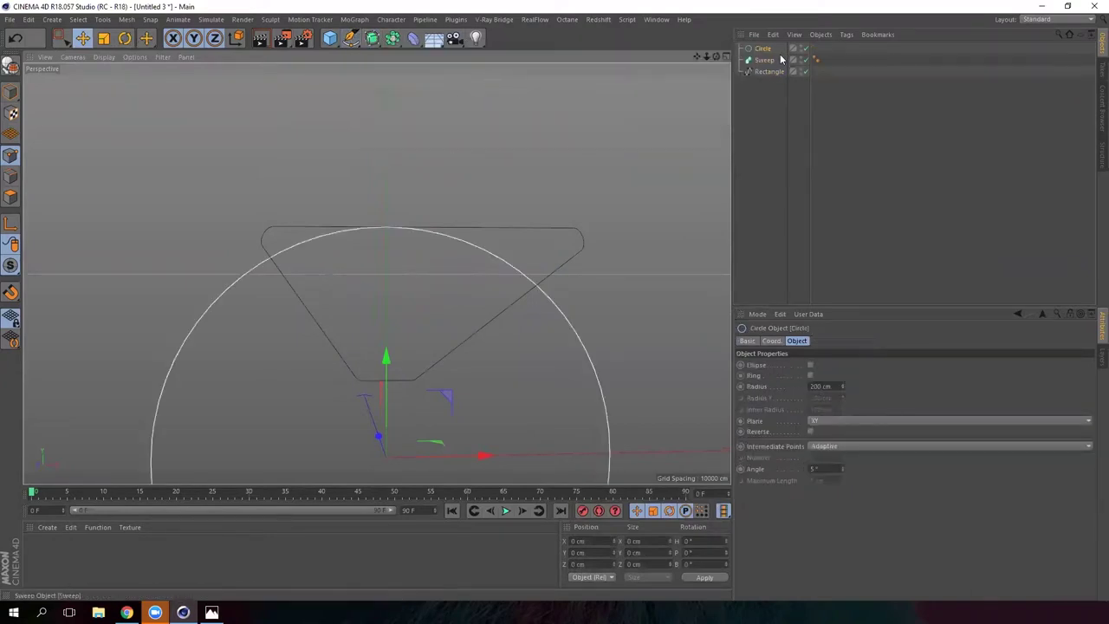
{"action": "left_click_drag", "start_coordinate": [762, 49], "coordinate": [769, 66]}
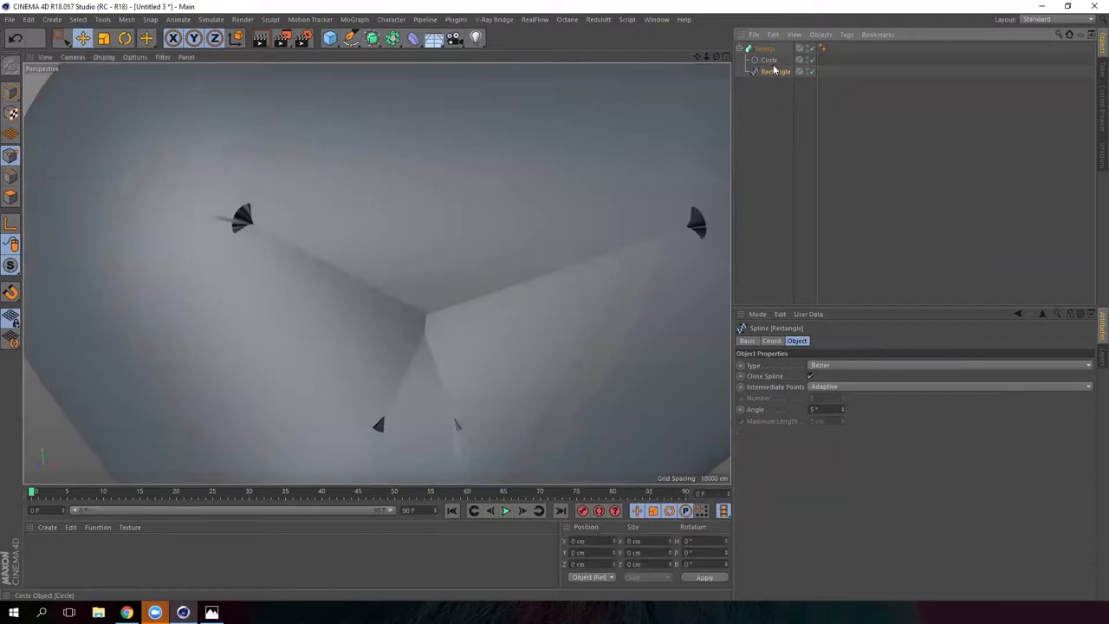
- Reduce the sweep circle's radius to 6 cm to turn the frame into a slim tube
{"action": "scroll", "coordinate": [437, 280], "scroll_direction": "down", "scroll_amount": 4}
{"action": "mouse_move", "coordinate": [478, 268]}
{"action": "left_mouse_down", "text": "alt"}
{"action": "mouse_move", "coordinate": [302, 291]}
{"action": "mouse_move", "coordinate": [475, 286]}
{"action": "mouse_move", "coordinate": [464, 284]}
{"action": "left_mouse_up", "text": "alt"}
{"action": "scroll", "coordinate": [421, 254], "scroll_direction": "down", "scroll_amount": 2}
{"action": "scroll", "coordinate": [421, 254], "scroll_direction": "up", "scroll_amount": 3}
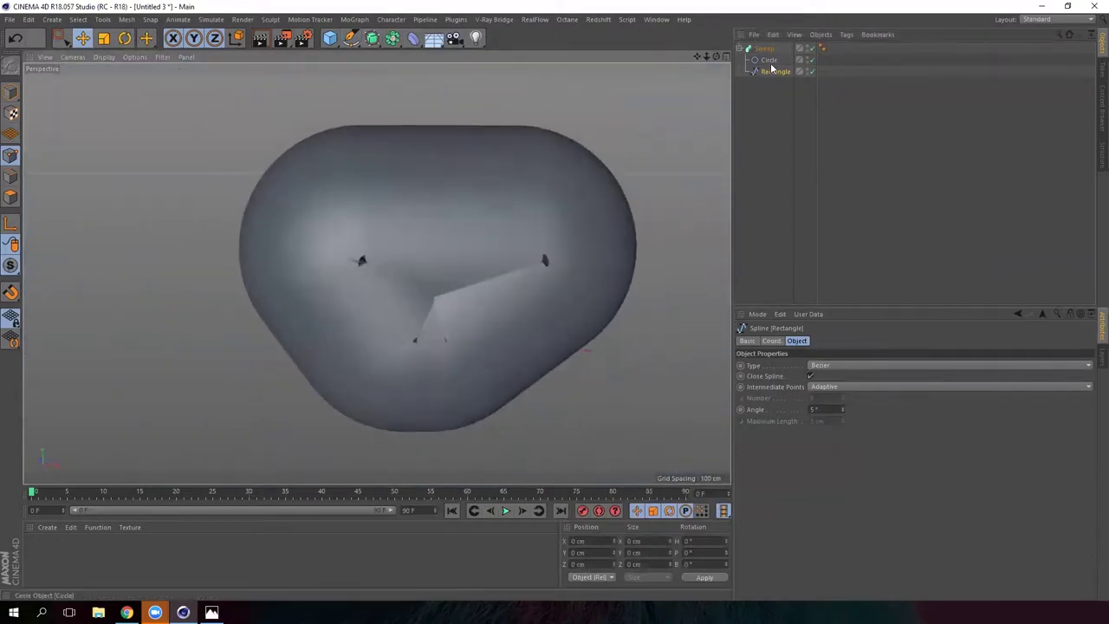
{"action": "left_click", "coordinate": [768, 60]}
{"action": "left_click_drag", "start_coordinate": [844, 388], "coordinate": [817, 491]}
{"action": "scroll", "coordinate": [491, 306], "scroll_direction": "up", "scroll_amount": 3}
{"action": "scroll", "coordinate": [399, 233], "scroll_direction": "up", "scroll_amount": 3}
{"action": "left_click_drag", "start_coordinate": [379, 250], "coordinate": [431, 253], "text": "alt"}
{"action": "scroll", "coordinate": [390, 207], "scroll_direction": "up", "scroll_amount": 10}
{"action": "left_click_drag", "start_coordinate": [374, 206], "coordinate": [458, 211], "text": "alt"}
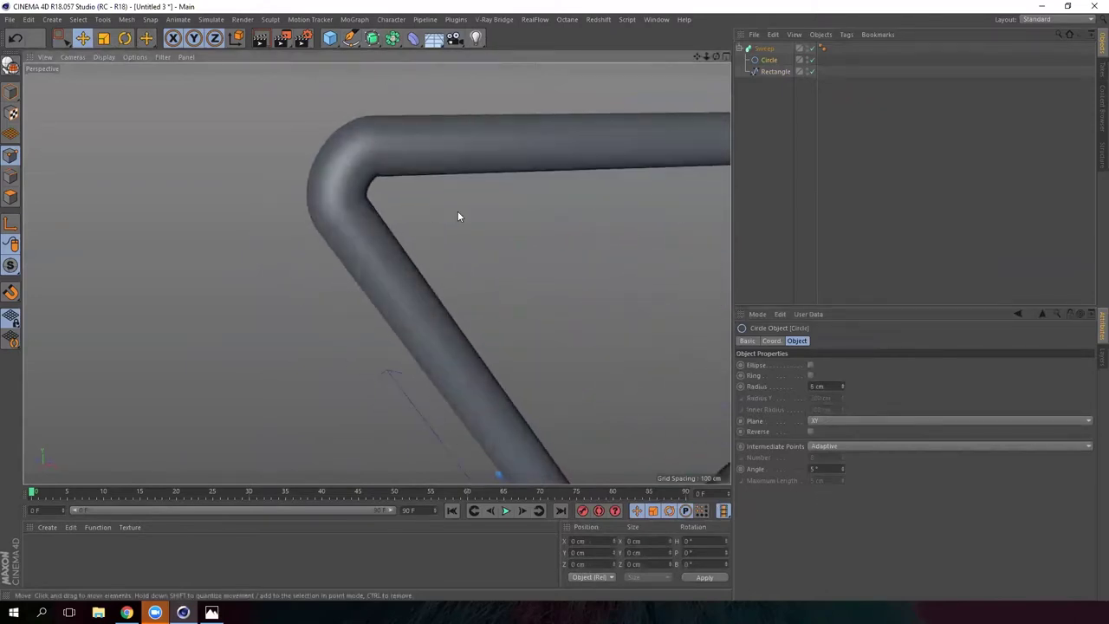
{"action": "scroll", "coordinate": [457, 211], "scroll_direction": "down", "scroll_amount": 3}
{"action": "middle_click_drag", "start_coordinate": [438, 212], "coordinate": [324, 216], "text": "alt"}
{"action": "scroll", "coordinate": [324, 216], "scroll_direction": "down", "scroll_amount": 3}
{"action": "left_click_drag", "start_coordinate": [333, 222], "coordinate": [598, 320], "text": "alt"}
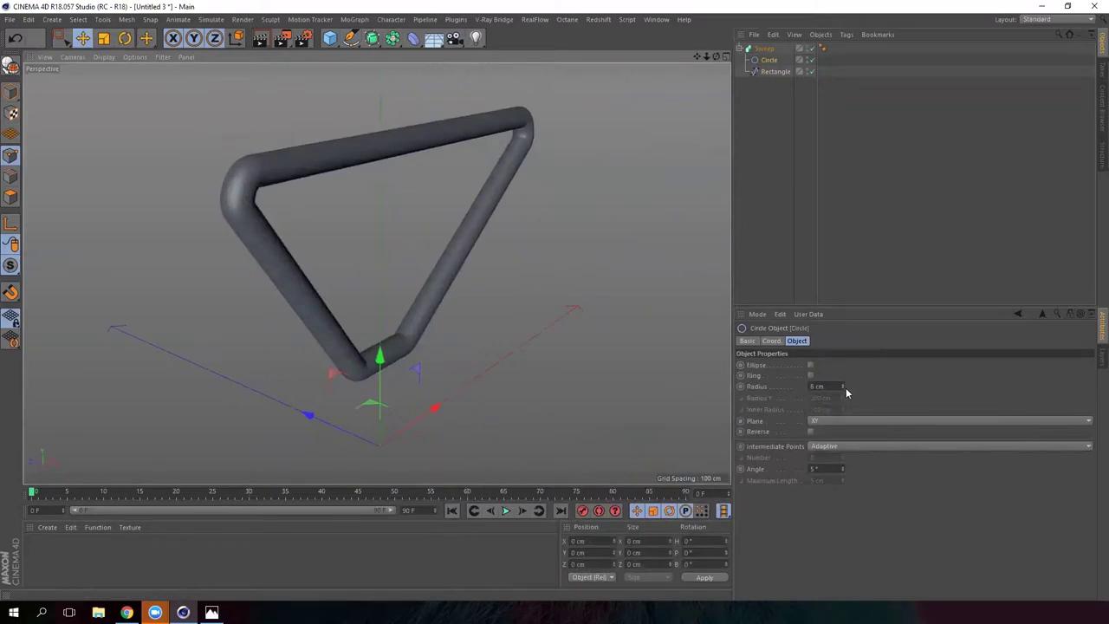
- Thin the frame tube further by setting the sweep circle's radius to 5 cm
{"action": "left_click", "coordinate": [844, 387]}
{"action": "left_click", "coordinate": [844, 387]}
{"action": "left_click", "coordinate": [844, 388]}
{"action": "left_click_drag", "start_coordinate": [442, 277], "coordinate": [292, 257], "text": "alt"}
{"action": "mouse_move", "coordinate": [376, 272]}
{"action": "left_mouse_down", "text": "alt"}
{"action": "mouse_move", "coordinate": [324, 250]}
{"action": "mouse_move", "coordinate": [361, 270]}
{"action": "left_mouse_up", "text": "alt"}
{"action": "scroll", "coordinate": [362, 272], "scroll_direction": "up", "scroll_amount": 2}
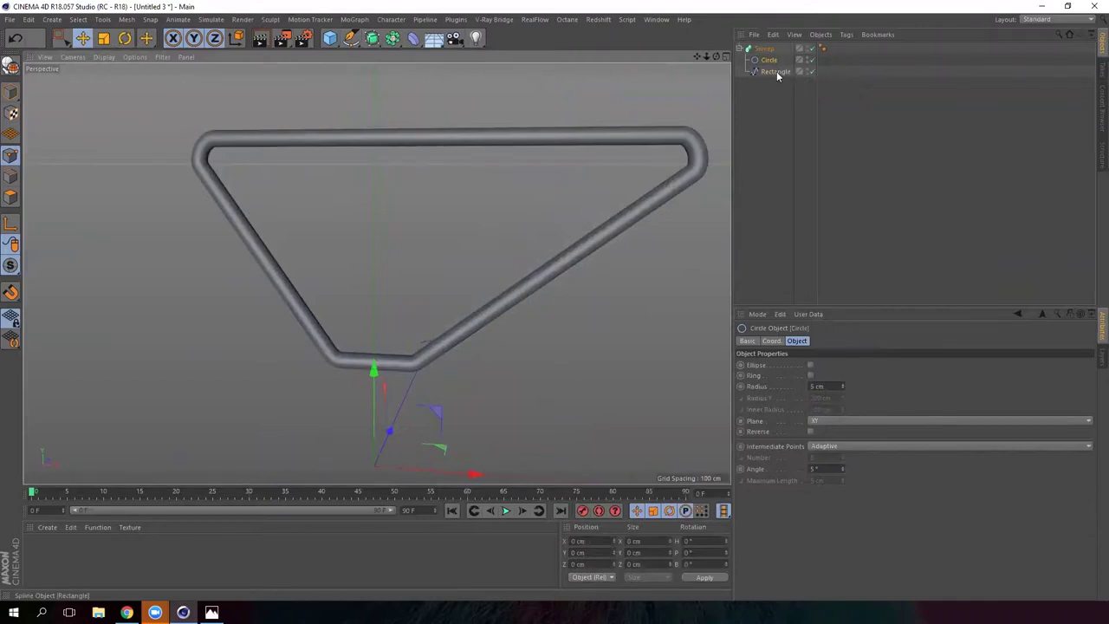
- Examine the frame's rectangle spline and circle profile with the sweep temporarily disabled, and re-enable the sweep
{"action": "left_click", "coordinate": [775, 71]}
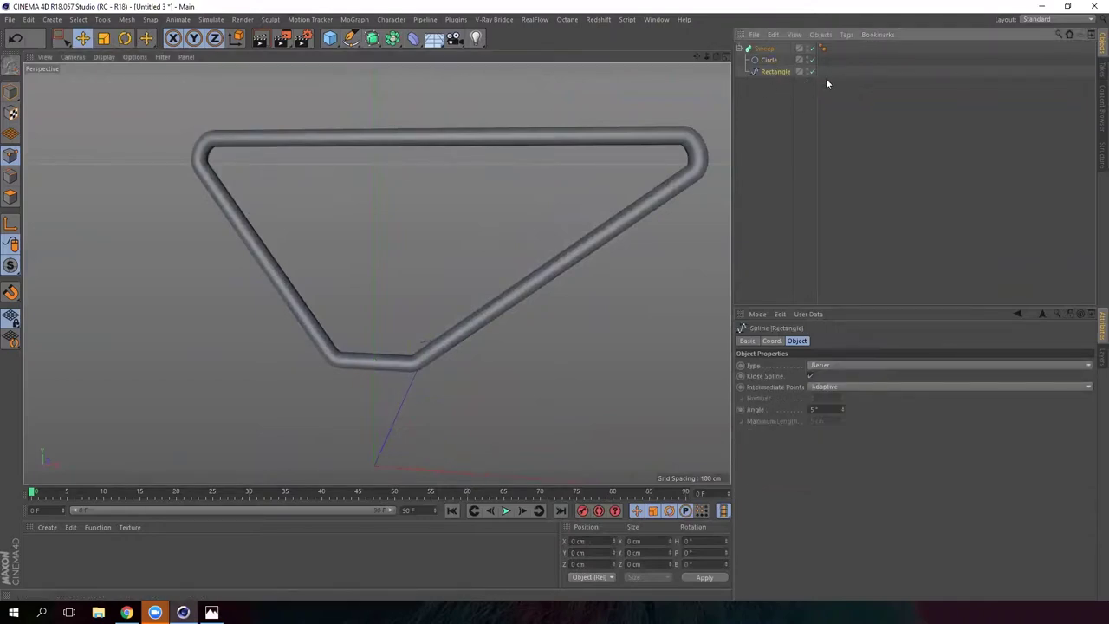
{"action": "left_click", "coordinate": [811, 48]}
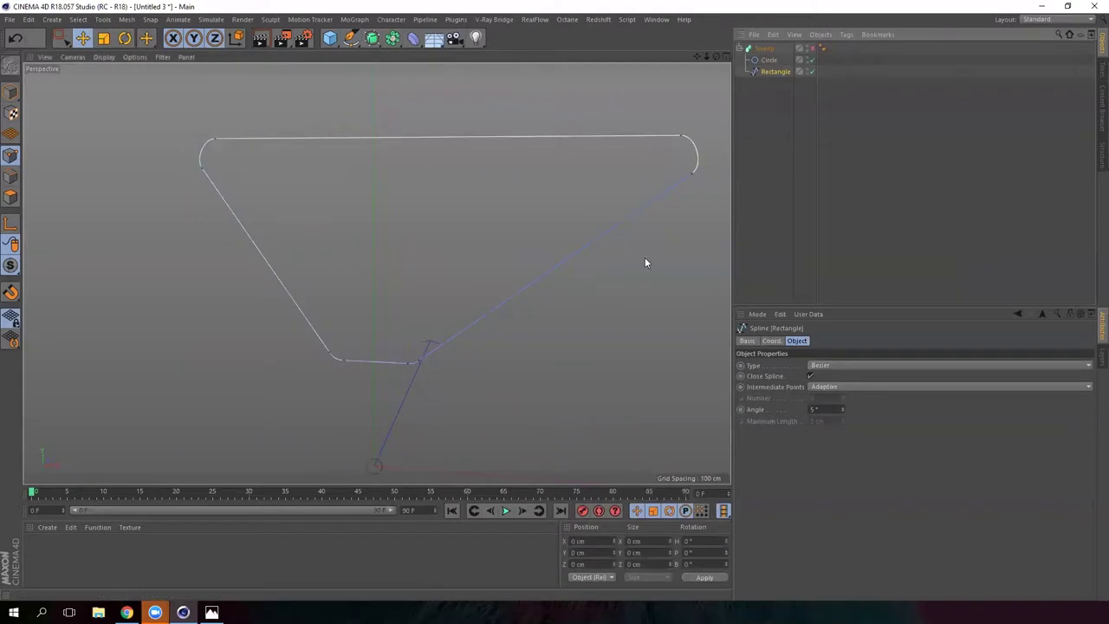
{"action": "left_click", "coordinate": [809, 70]}
{"action": "left_click", "coordinate": [809, 70]}
{"action": "left_click", "coordinate": [772, 61]}
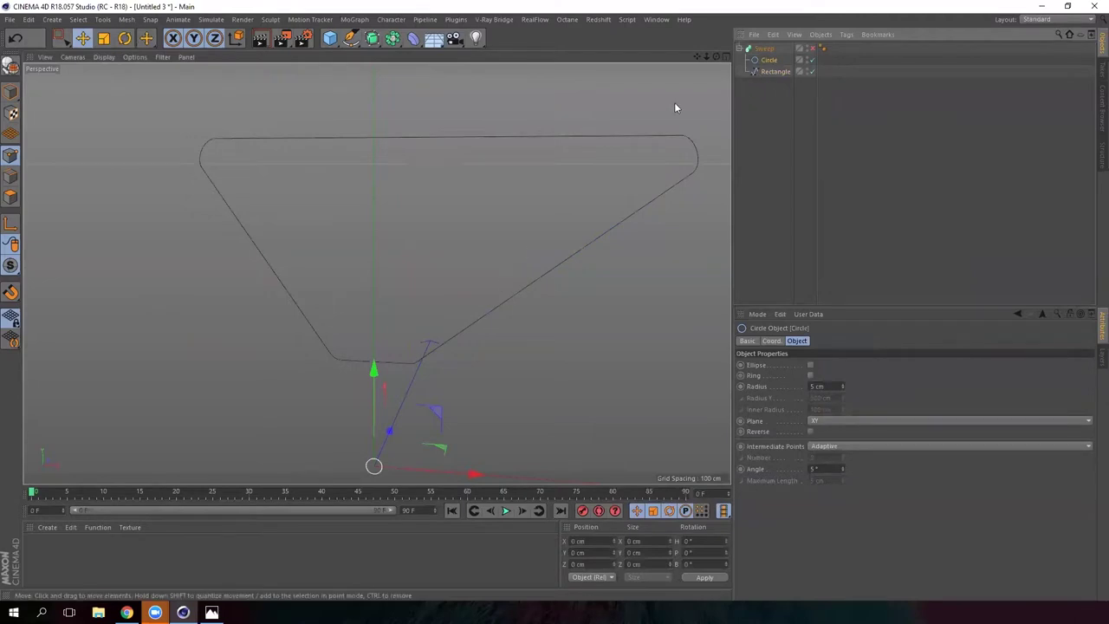
{"action": "left_click", "coordinate": [814, 48]}
{"action": "scroll", "coordinate": [386, 173], "scroll_direction": "down", "scroll_amount": 3}
{"action": "left_click_drag", "start_coordinate": [385, 252], "coordinate": [401, 302], "text": "alt"}
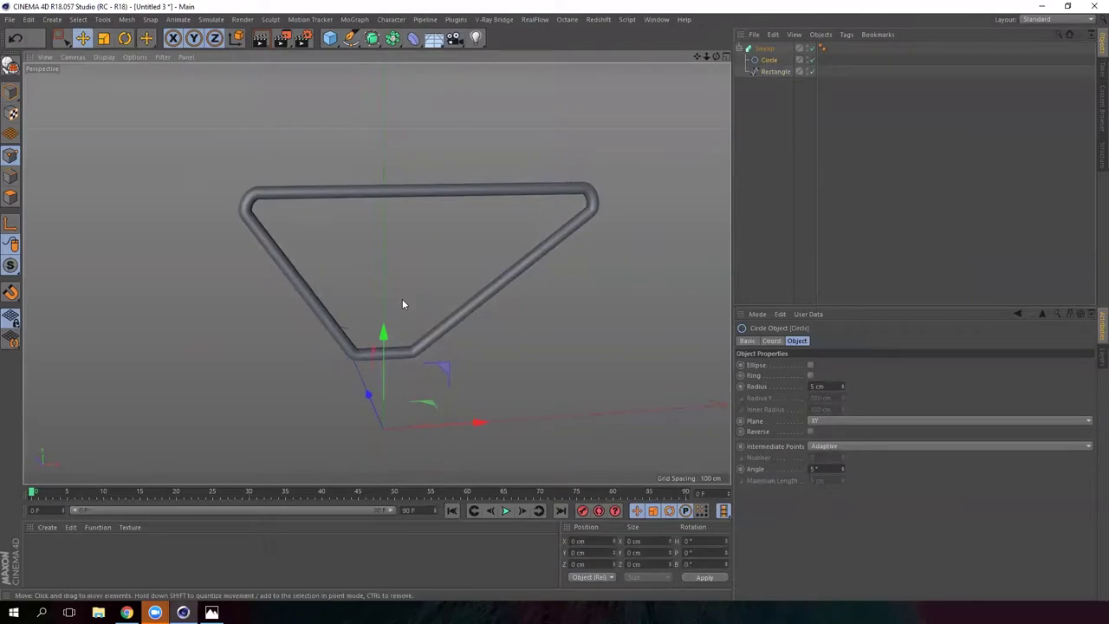
- Add a torus for the wheel following the bicycle reference image, and rotate it upright into the plane of the frame
{"action": "left_click", "coordinate": [213, 613]}
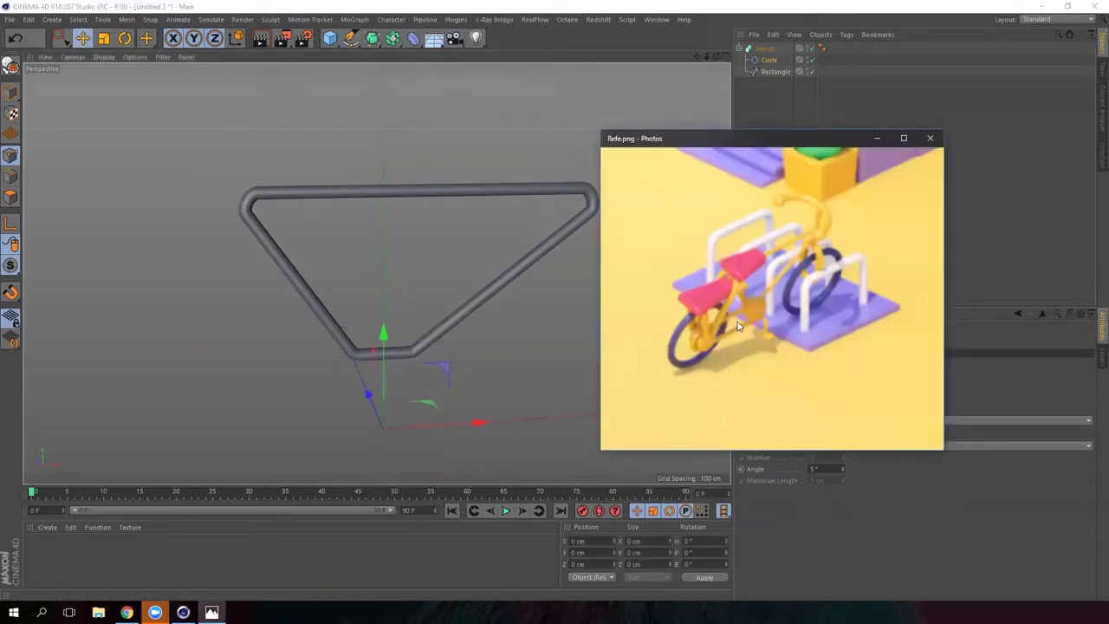
{"action": "left_click_drag", "start_coordinate": [739, 309], "coordinate": [714, 312]}
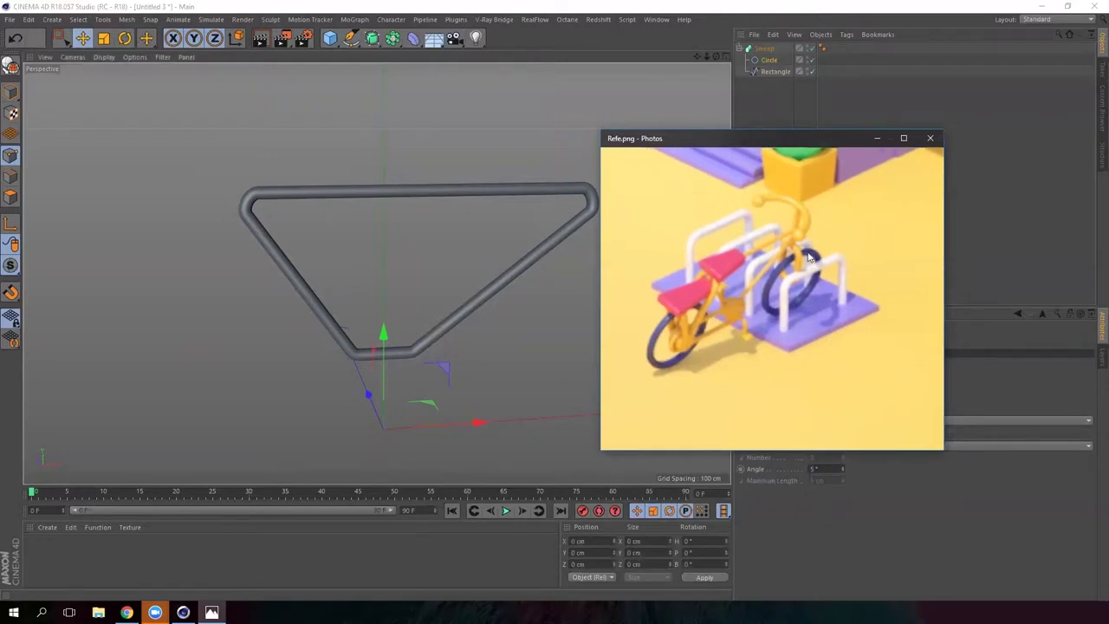
{"action": "left_click", "coordinate": [877, 138]}
{"action": "left_click_drag", "start_coordinate": [332, 39], "coordinate": [382, 97]}
{"action": "scroll", "coordinate": [414, 166], "scroll_direction": "down", "scroll_amount": 4}
{"action": "scroll", "coordinate": [416, 167], "scroll_direction": "down", "scroll_amount": 3}
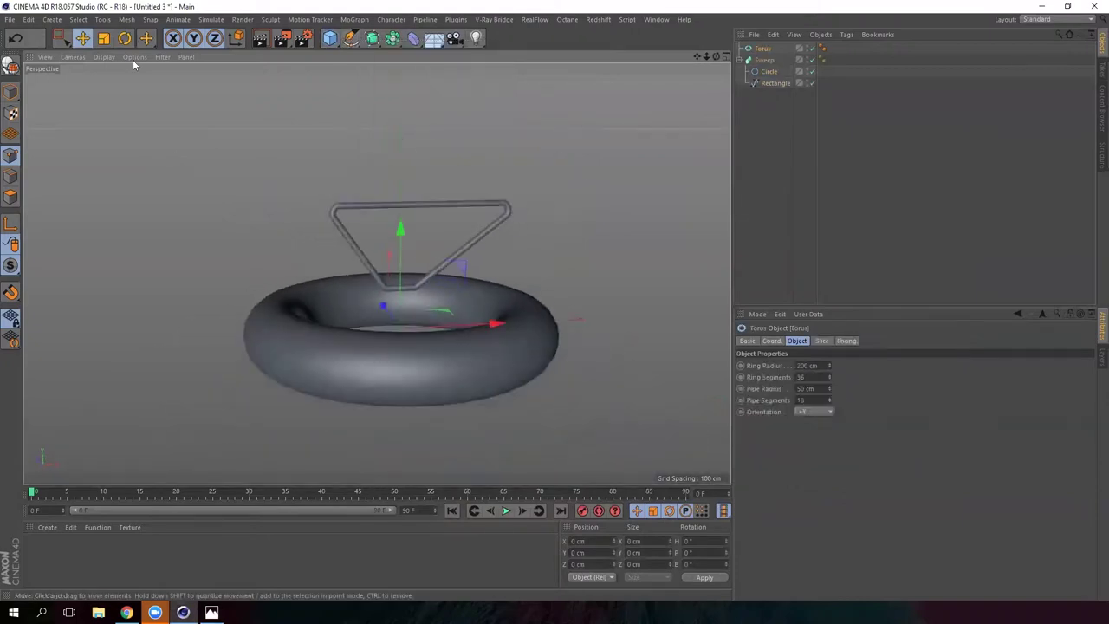
{"action": "key", "text": "r"}
{"action": "left_click_drag", "start_coordinate": [398, 339], "coordinate": [375, 399]}
{"action": "left_click_drag", "start_coordinate": [375, 404], "coordinate": [375, 404]}
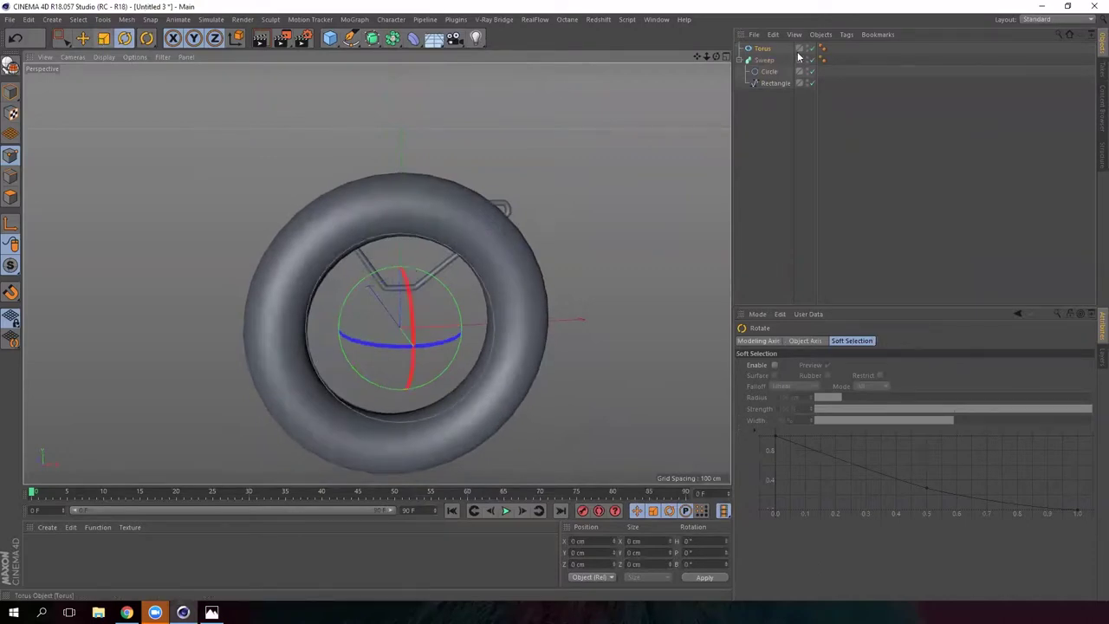
- Shrink the wheel torus to a ring radius of about 69 cm and a pipe radius of 7 cm
{"action": "left_click", "coordinate": [762, 49]}
{"action": "left_click_drag", "start_coordinate": [829, 366], "coordinate": [800, 447]}
{"action": "left_click_drag", "start_coordinate": [829, 389], "coordinate": [825, 417]}
{"action": "left_click_drag", "start_coordinate": [383, 315], "coordinate": [359, 256], "text": "alt"}
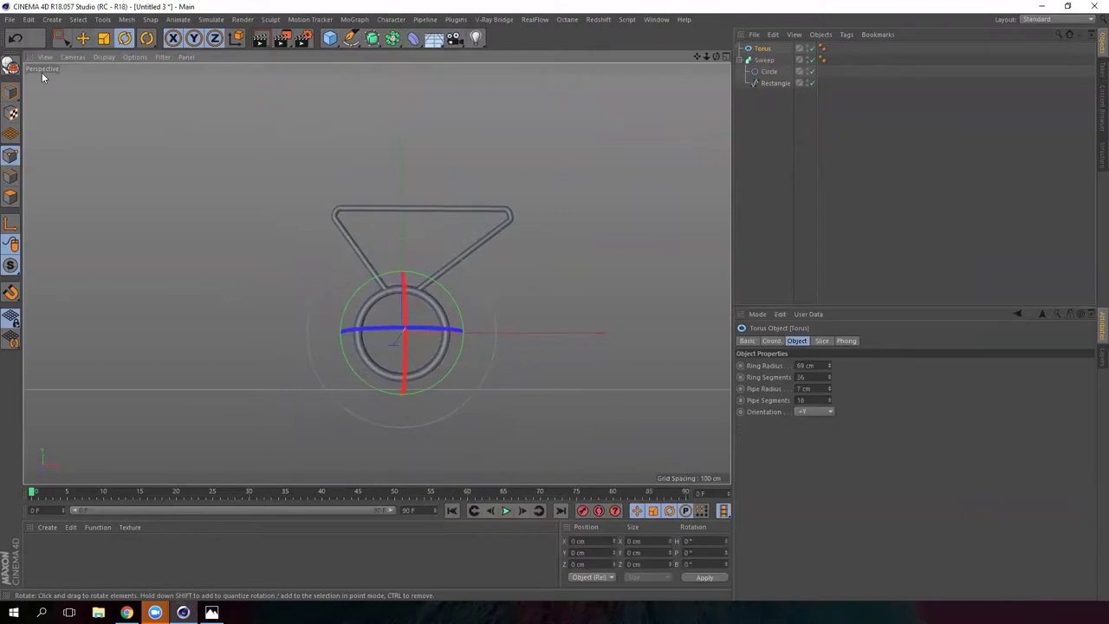
- Place the wheel beside the frame's right end, copy it to the left end, and compare with the reference image
{"action": "left_click", "coordinate": [82, 38]}
{"action": "left_click_drag", "start_coordinate": [518, 342], "coordinate": [613, 327]}
{"action": "left_click_drag", "start_coordinate": [547, 234], "coordinate": [534, 178]}
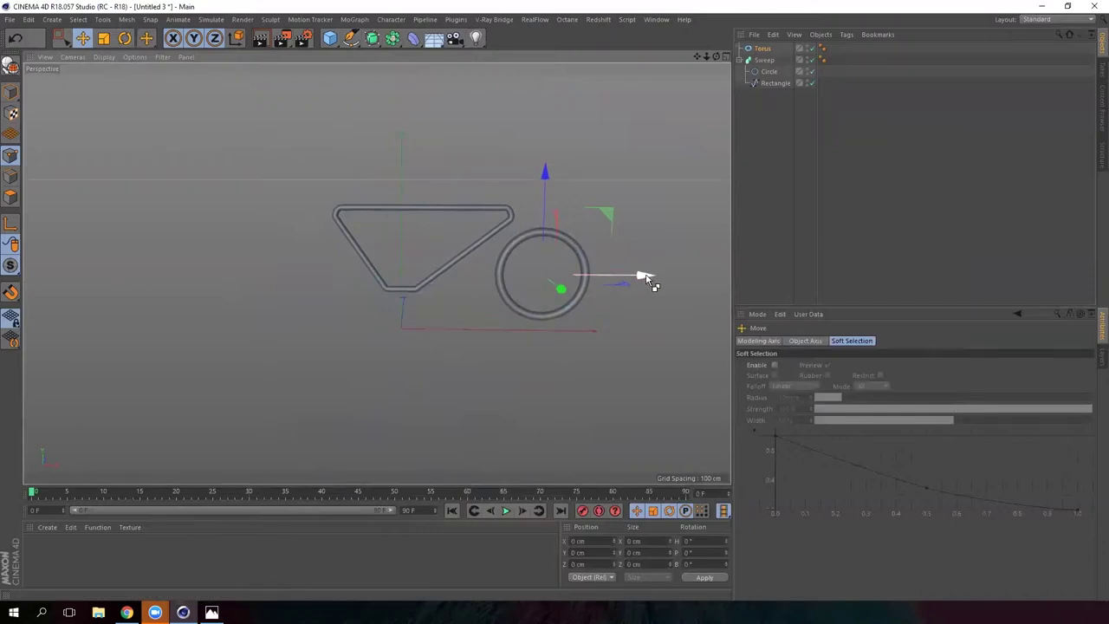
{"action": "left_click_drag", "start_coordinate": [648, 279], "coordinate": [395, 273], "text": "ctrl"}
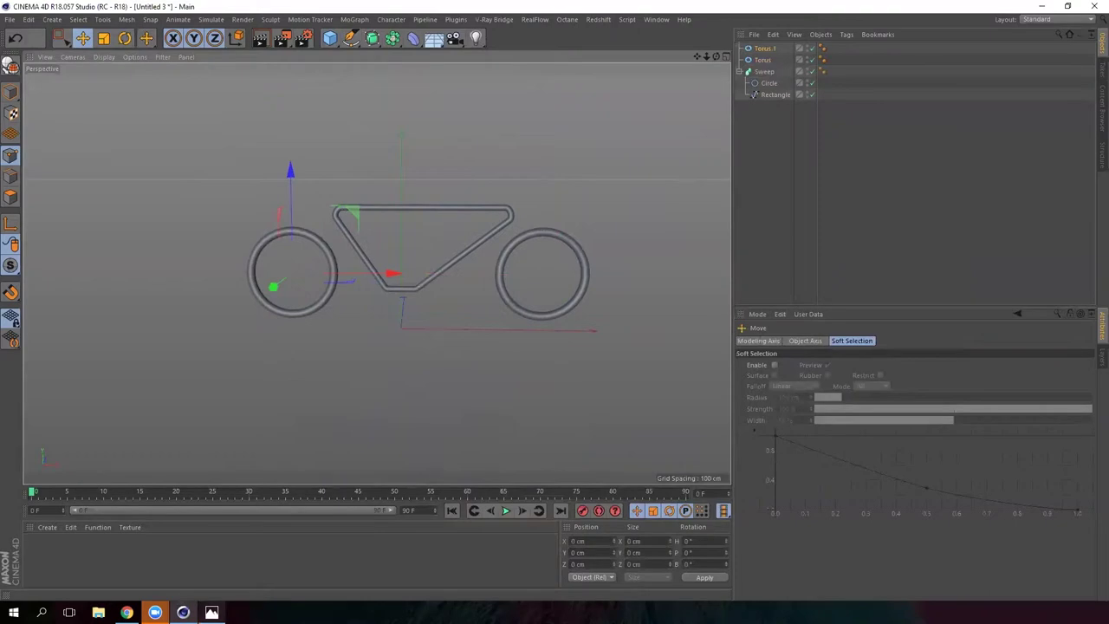
{"action": "left_click", "coordinate": [211, 612]}
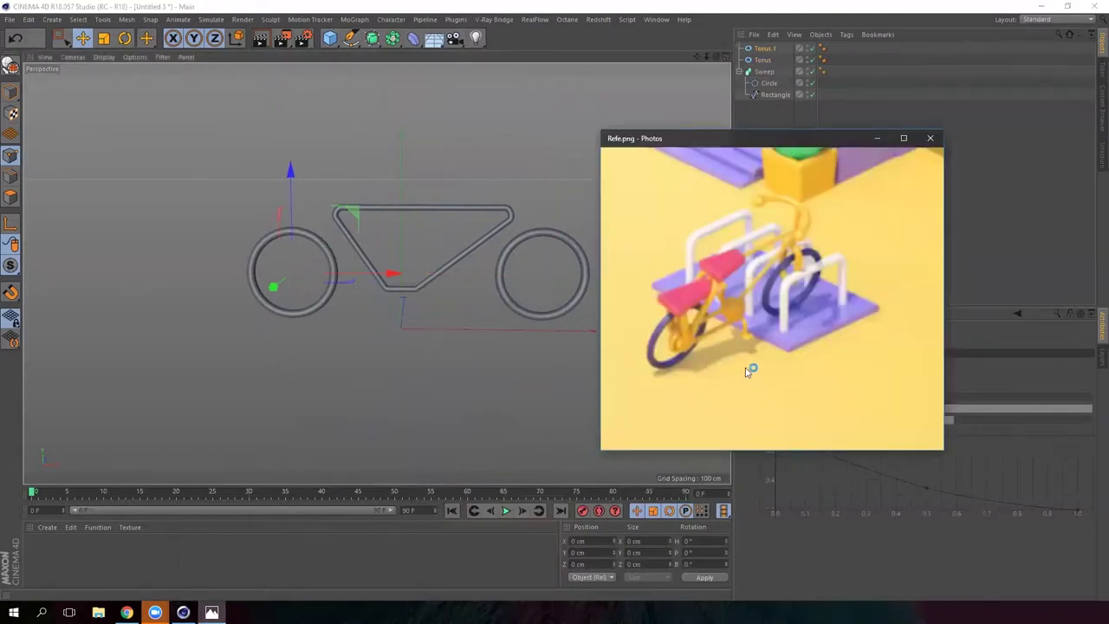
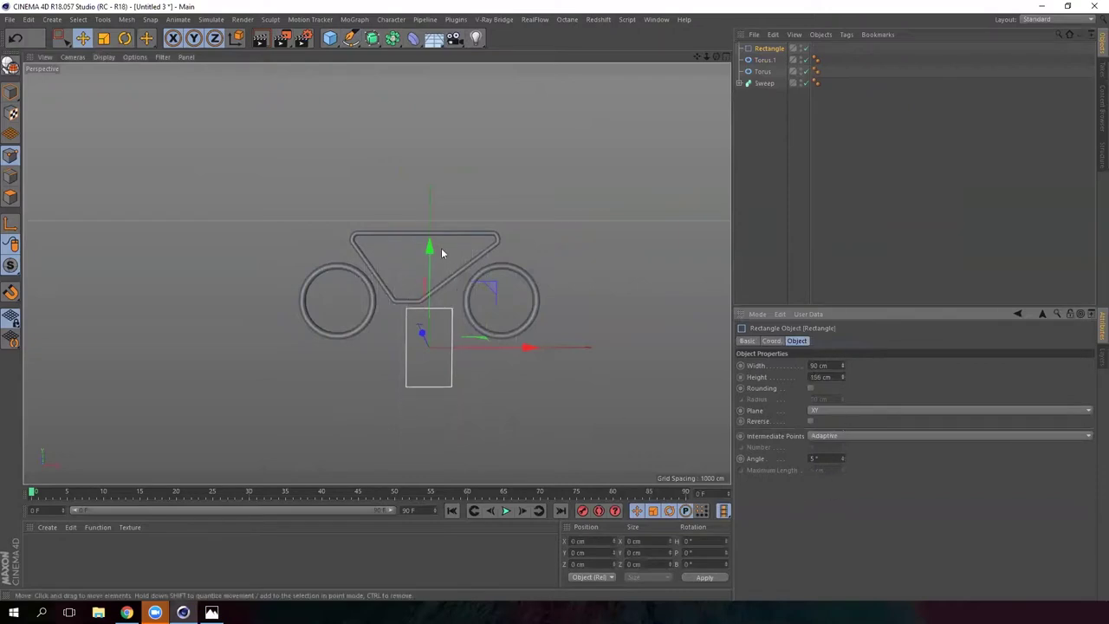
- Move the rectangle spline over the right wheel at the frame's end and size it about 53 cm wide and 144 cm high
{"action": "left_click_drag", "start_coordinate": [430, 227], "coordinate": [430, 179]}
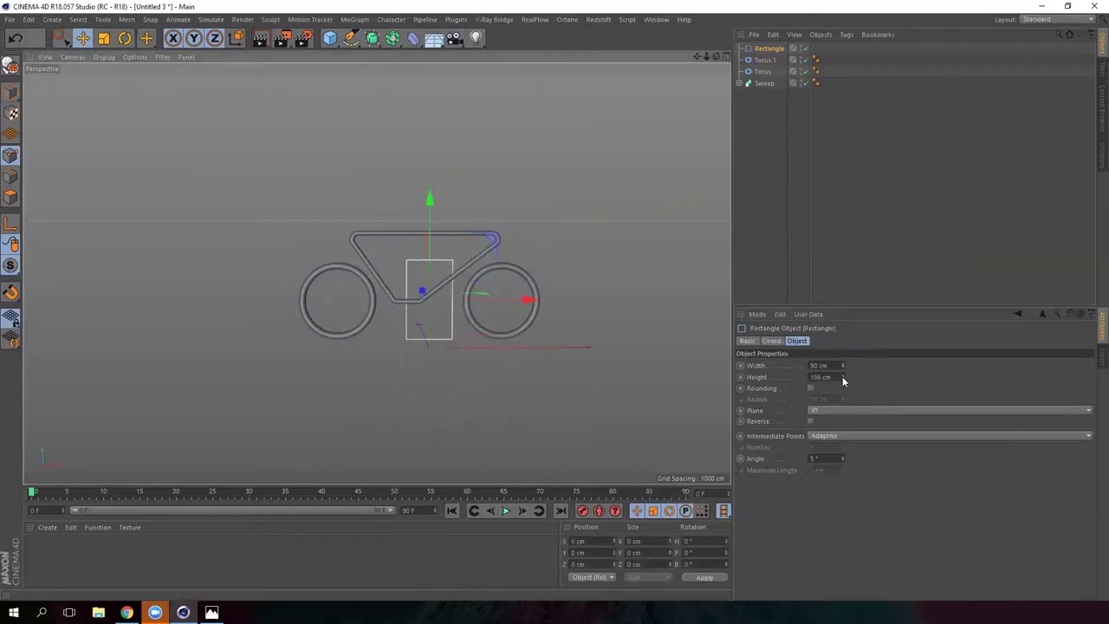
{"action": "left_click_drag", "start_coordinate": [842, 377], "coordinate": [843, 395]}
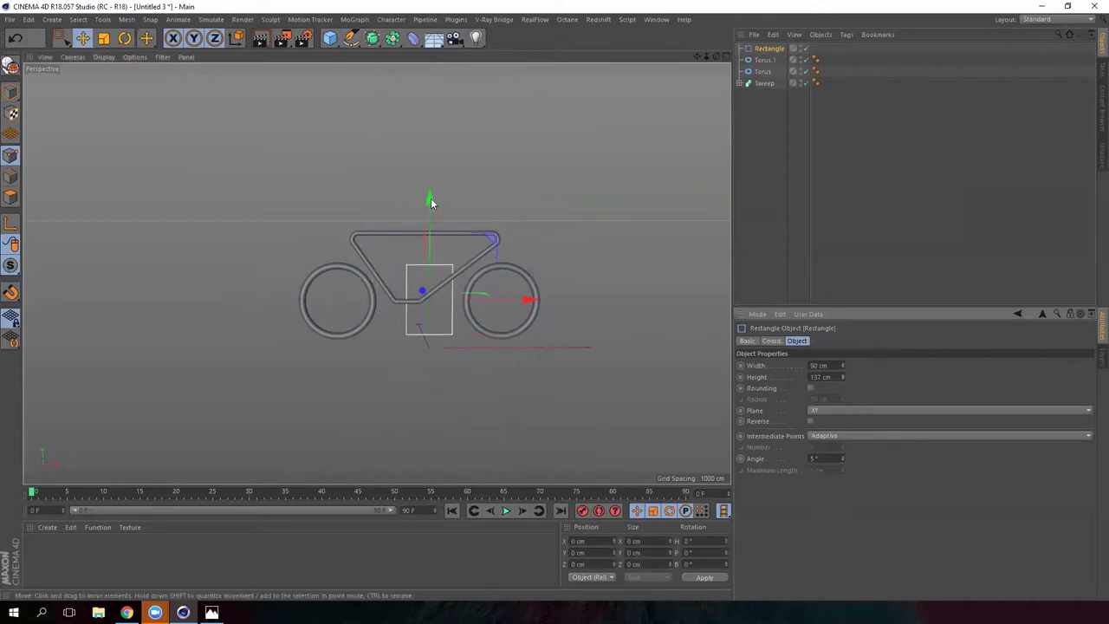
{"action": "left_click_drag", "start_coordinate": [431, 203], "coordinate": [428, 173]}
{"action": "left_click_drag", "start_coordinate": [527, 272], "coordinate": [611, 272]}
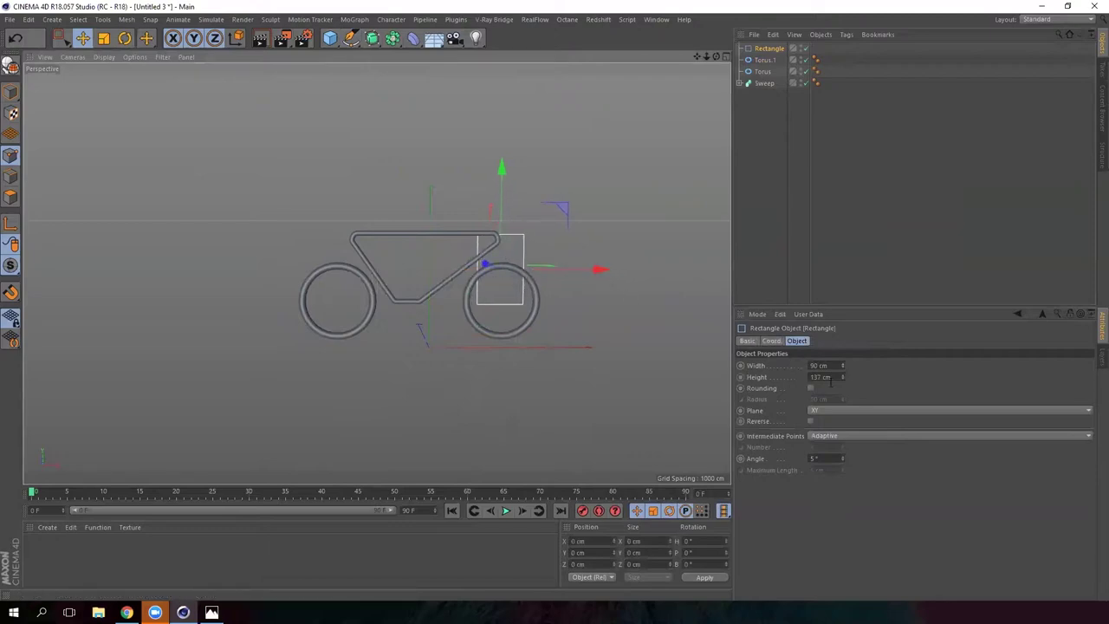
{"action": "left_click_drag", "start_coordinate": [844, 381], "coordinate": [845, 398]}
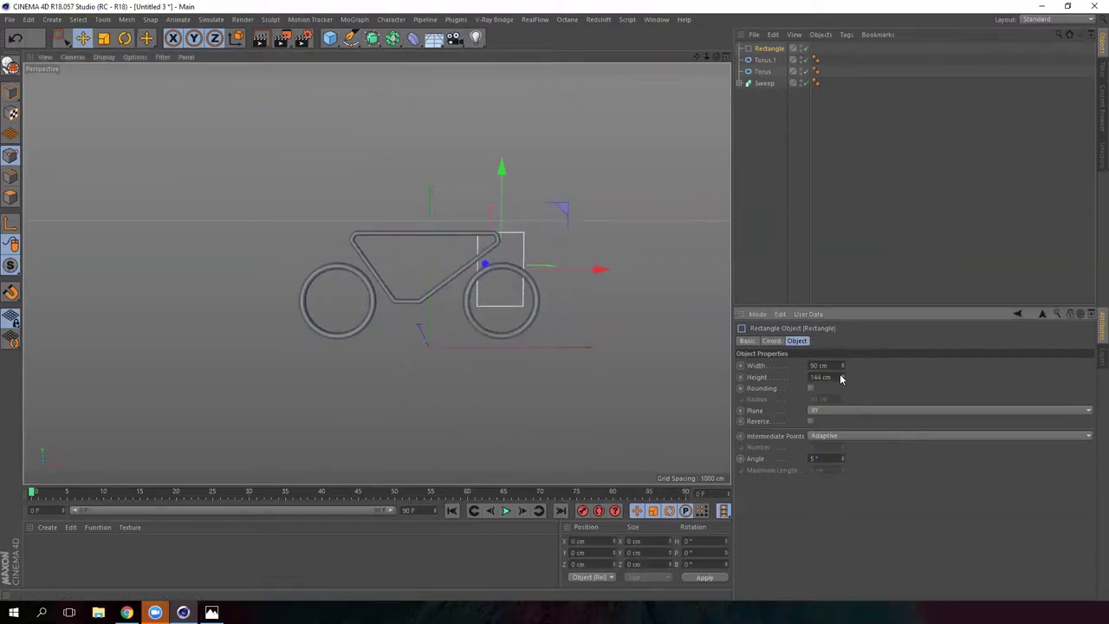
{"action": "scroll", "coordinate": [522, 265], "scroll_direction": "up", "scroll_amount": 8}
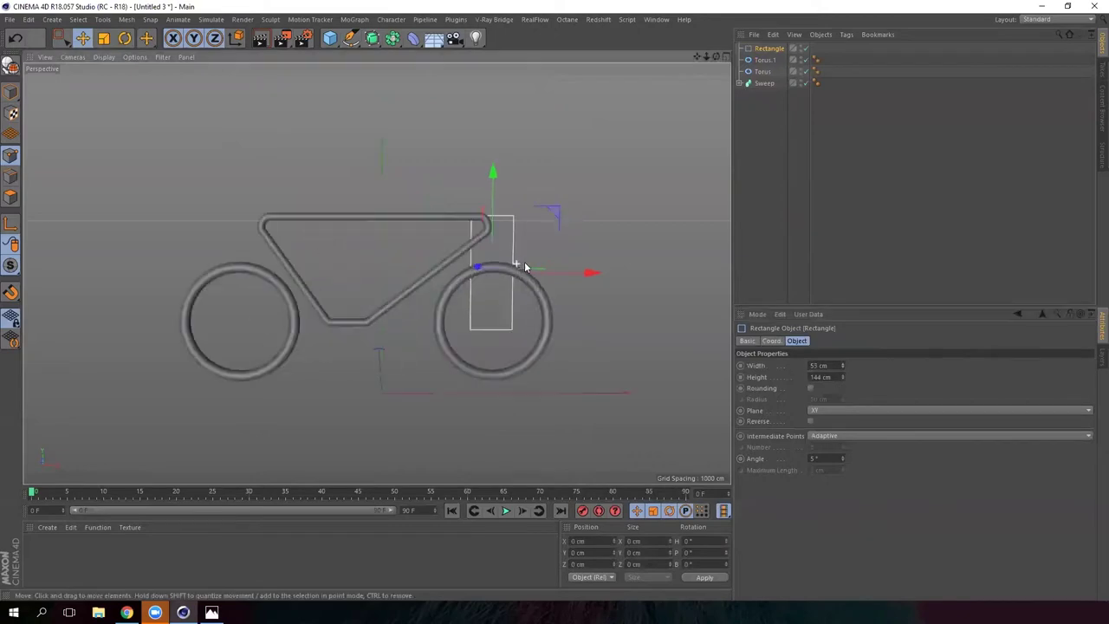
- Rotate the fork rectangle 90° about its vertical axis so that it stands across the right wheel
{"action": "left_click_drag", "start_coordinate": [498, 277], "coordinate": [422, 308], "text": "alt"}
{"action": "left_click", "coordinate": [124, 39]}
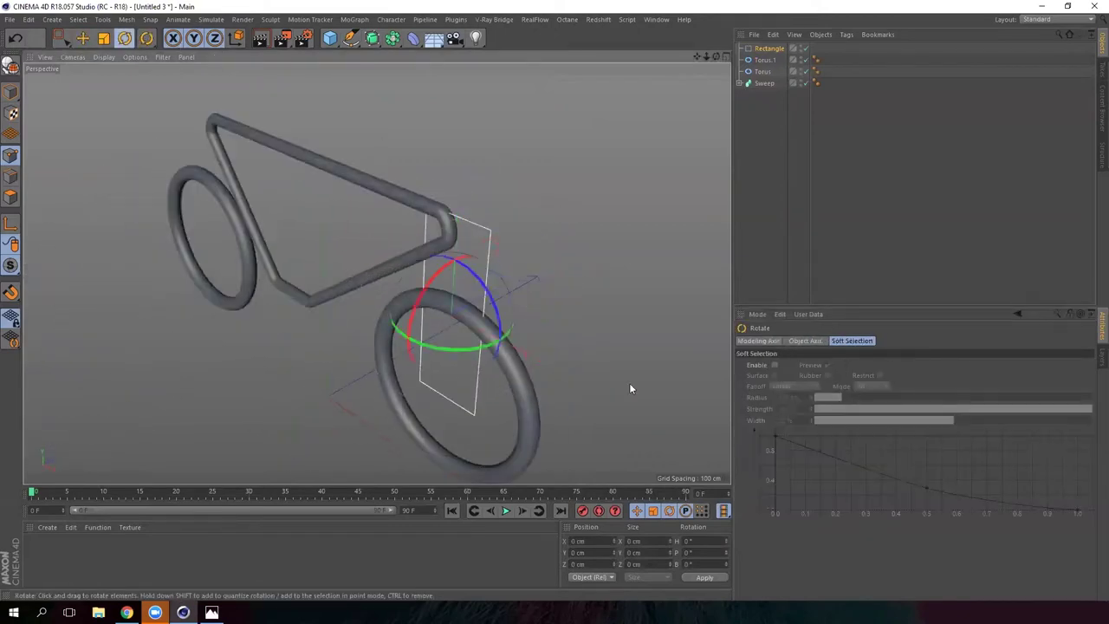
{"action": "left_click_drag", "start_coordinate": [475, 340], "coordinate": [357, 329]}
{"action": "left_click_drag", "start_coordinate": [420, 357], "coordinate": [450, 355], "text": "alt"}
- Round the fork rectangle's corners with an 18 cm radius and resize it to 36 cm wide and 134 cm high
{"action": "left_click", "coordinate": [769, 48]}
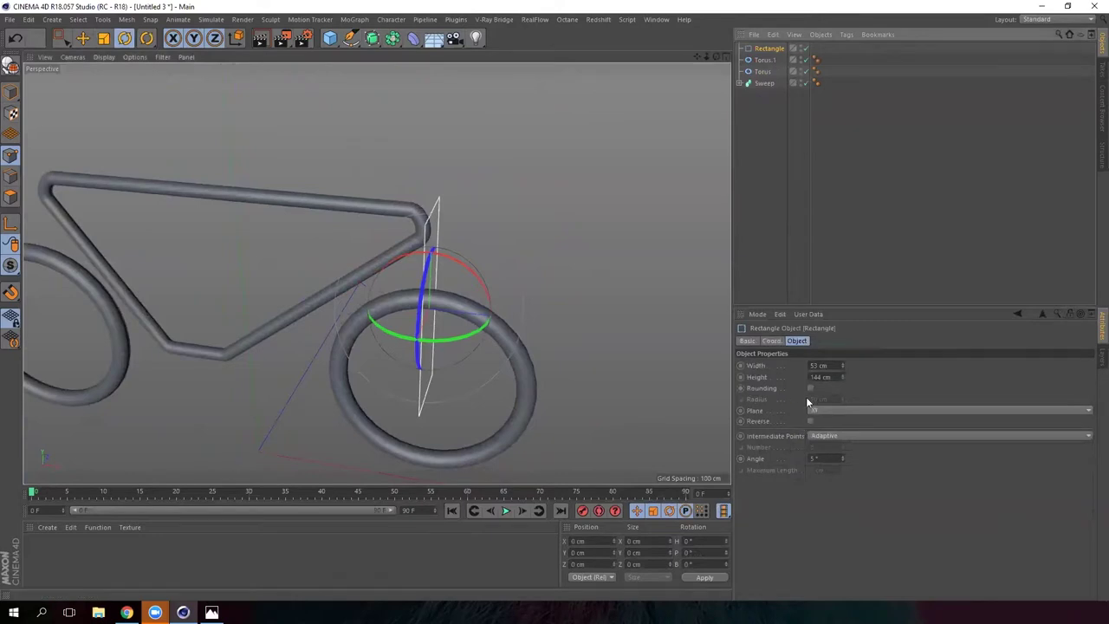
{"action": "left_click", "coordinate": [811, 387]}
{"action": "left_click_drag", "start_coordinate": [485, 307], "coordinate": [641, 277], "text": "alt"}
{"action": "left_click_drag", "start_coordinate": [843, 374], "coordinate": [841, 381]}
{"action": "left_click_drag", "start_coordinate": [694, 373], "coordinate": [304, 332], "text": "alt"}
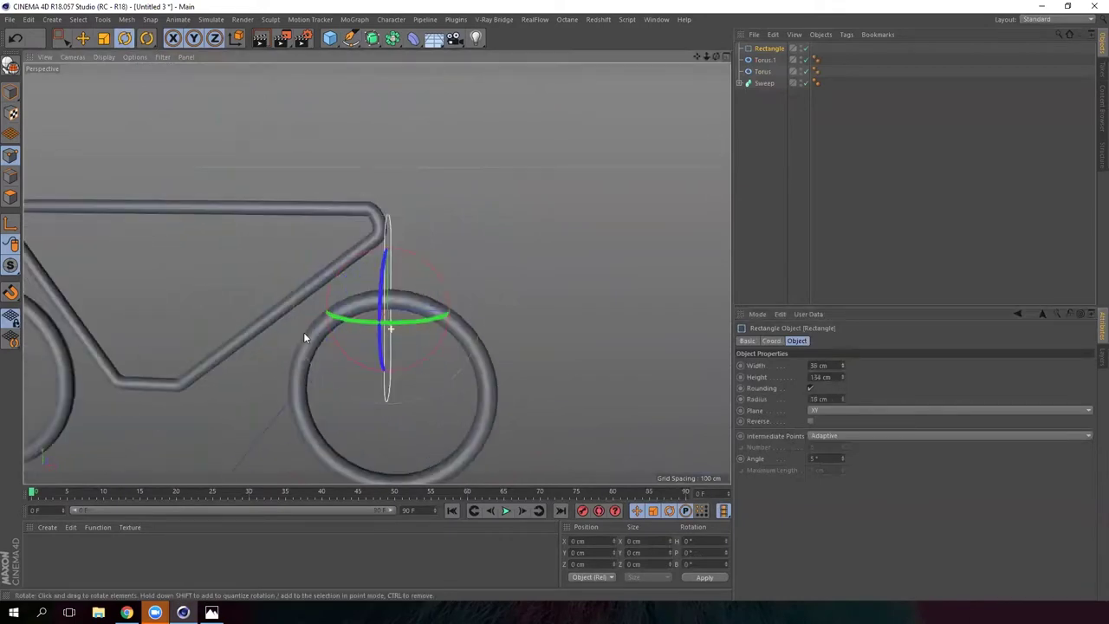
- Duplicate the frame sweep and replace the copy's path spline with the rounded rectangle to form the right wheel's fork
{"action": "left_click", "coordinate": [766, 84]}
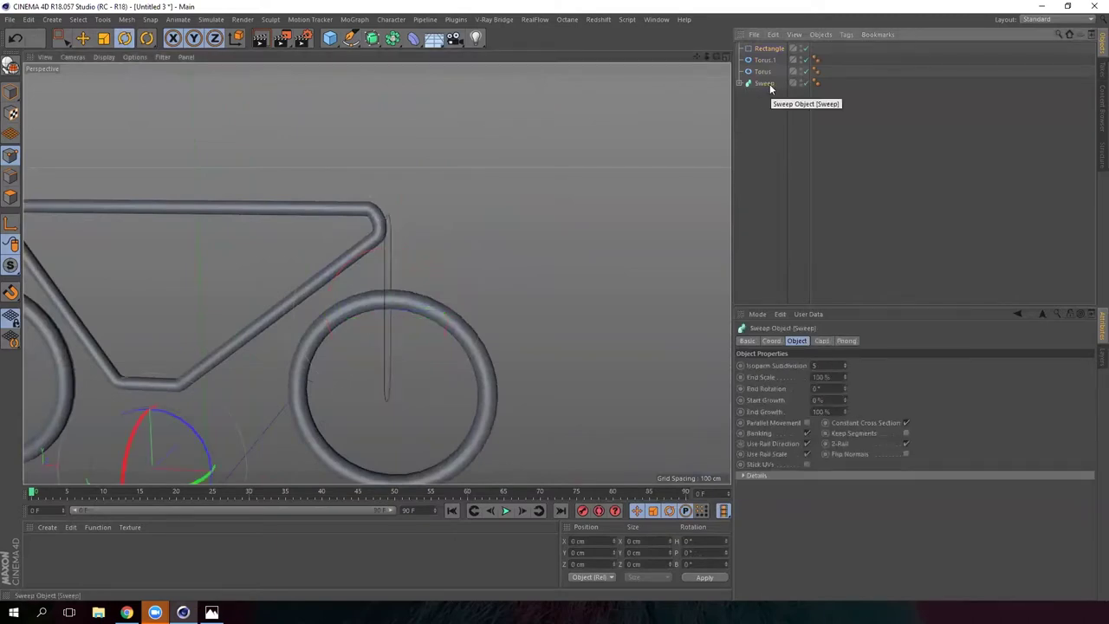
{"action": "key", "text": "ctrl+c"}
{"action": "key", "text": "ctrl+v"}
{"action": "left_click", "coordinate": [739, 48]}
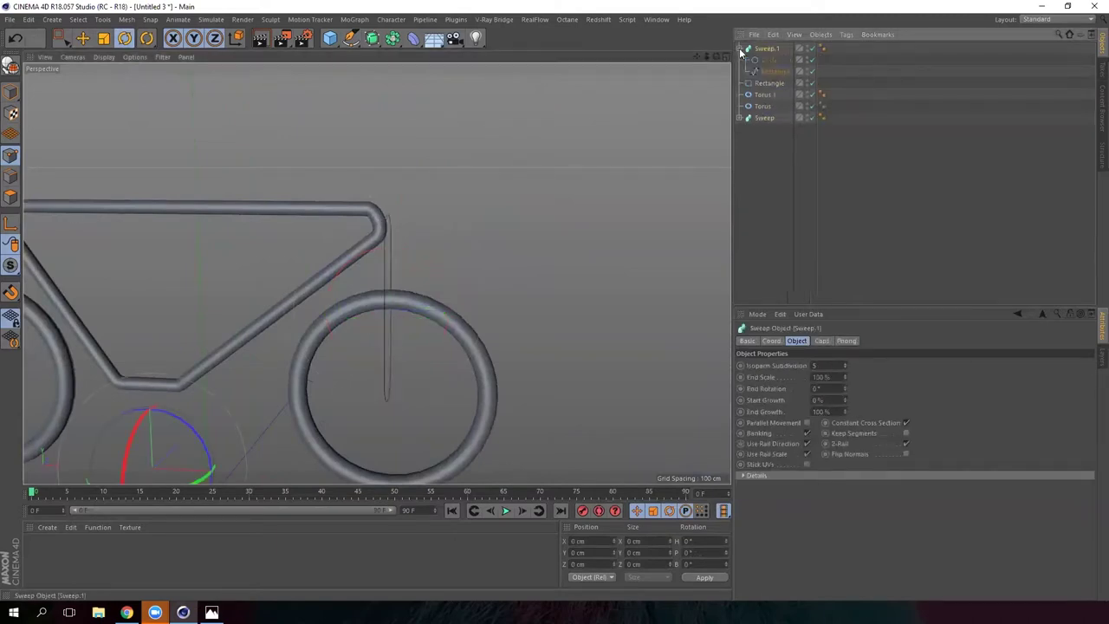
{"action": "left_click", "coordinate": [765, 83]}
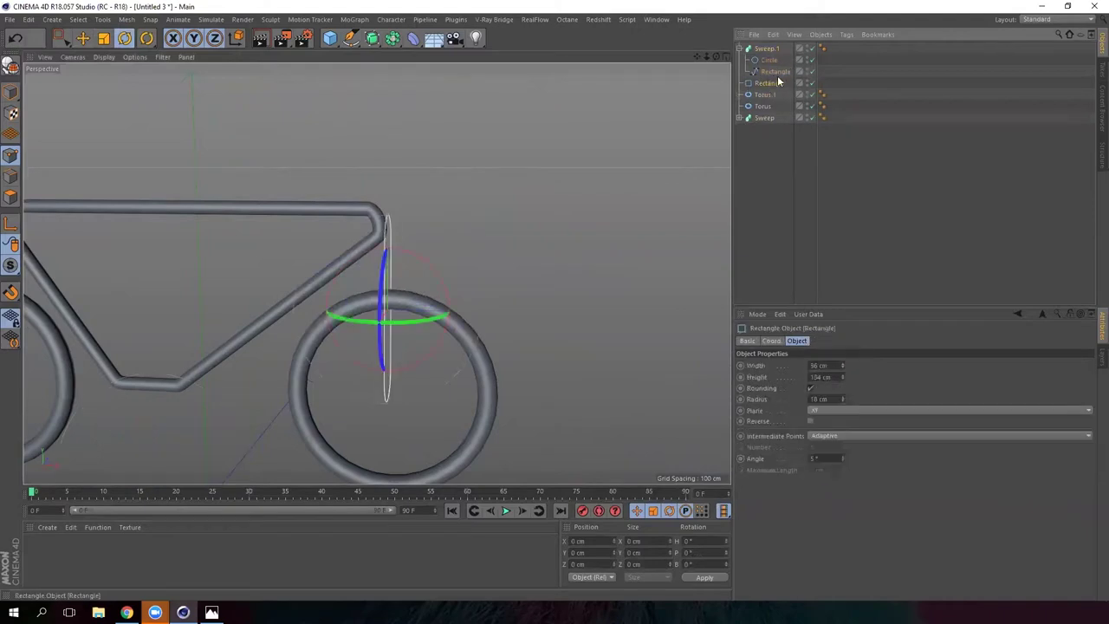
{"action": "mouse_move", "coordinate": [765, 82]}
{"action": "left_mouse_down"}
{"action": "mouse_move", "coordinate": [784, 76]}
{"action": "mouse_move", "coordinate": [774, 76]}
{"action": "left_mouse_up"}
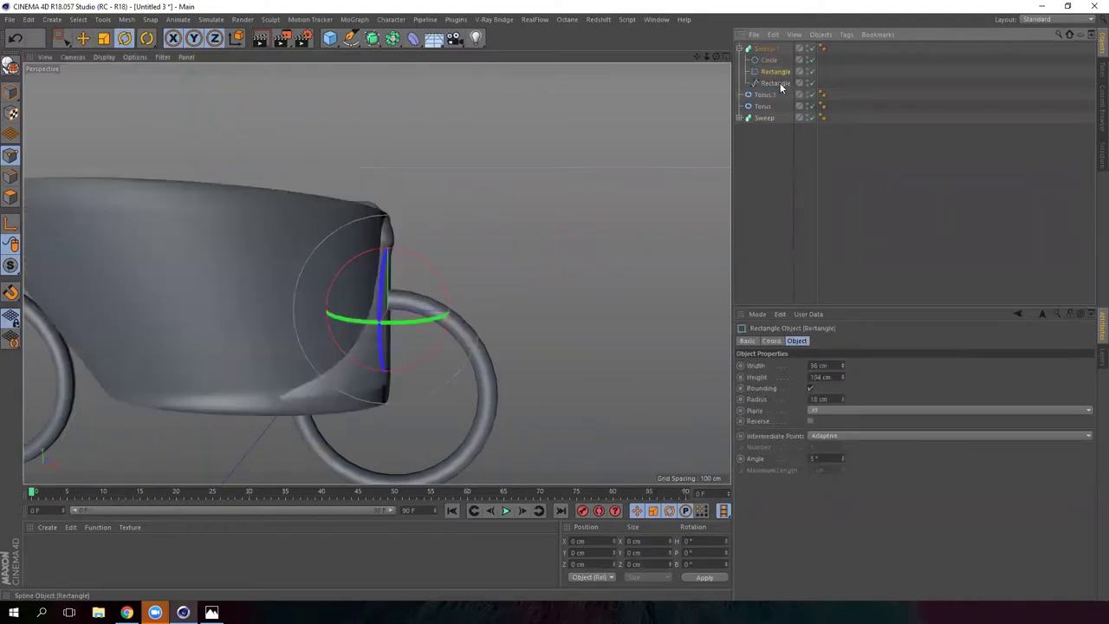
{"action": "left_click", "coordinate": [780, 82]}
{"action": "key", "text": "Delete"}
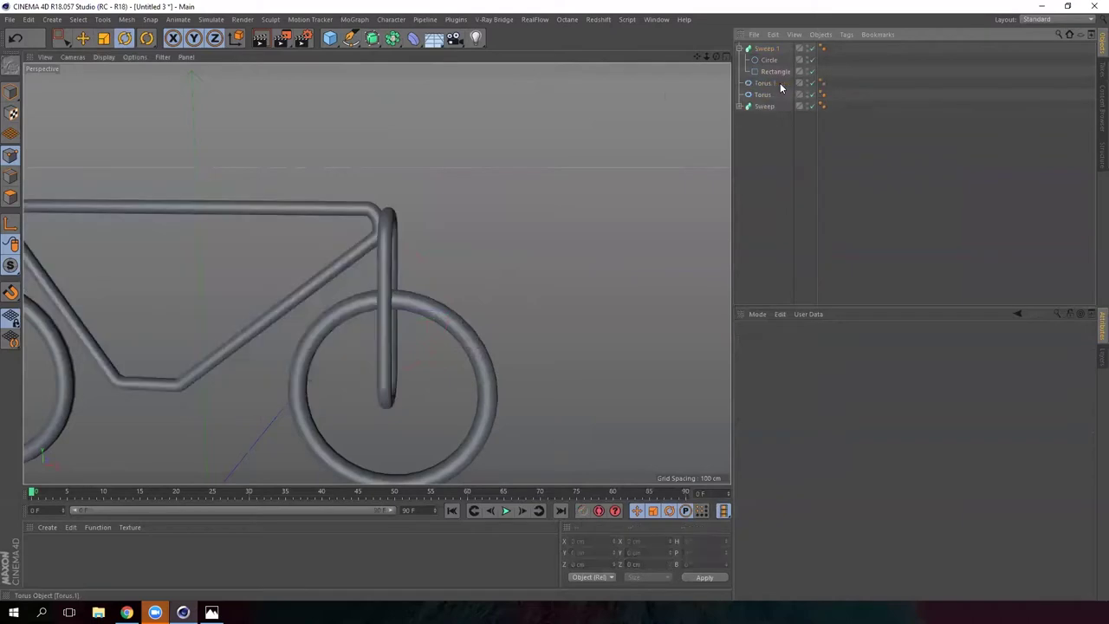
- Collapse the fork sweep's hierarchy and reorder the objects so both wheel tori sit above the sweeps
{"action": "left_click_drag", "start_coordinate": [376, 238], "coordinate": [425, 217], "text": "alt"}
{"action": "left_click", "coordinate": [741, 49]}
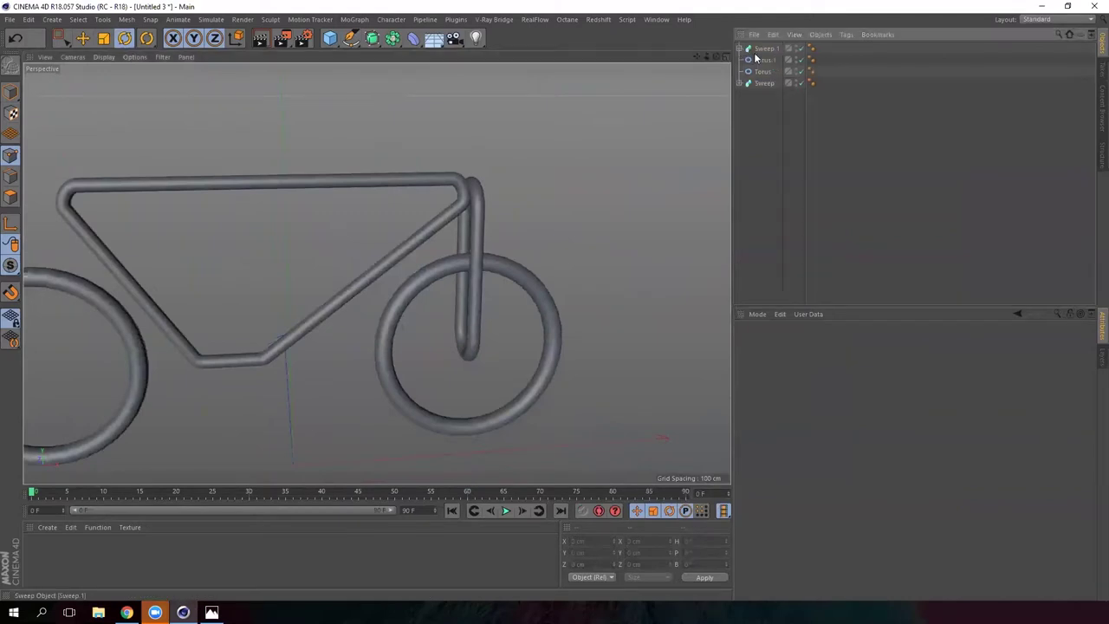
{"action": "left_click", "coordinate": [764, 60]}
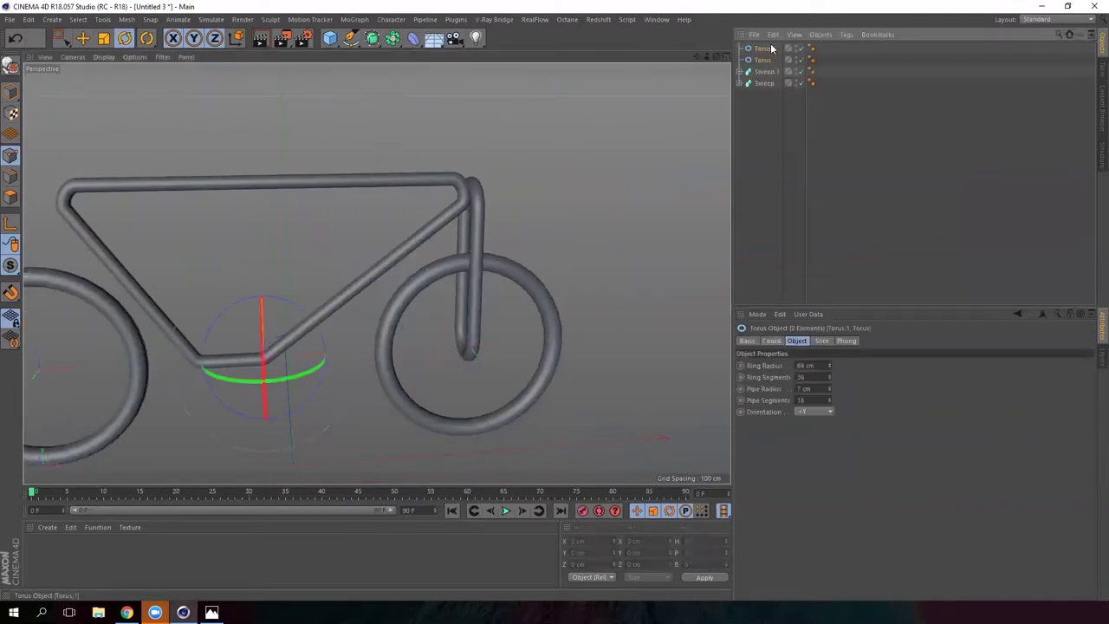
- Copy the fork sweep along the X axis to the left wheel at the frame's other end
{"action": "left_click", "coordinate": [766, 72]}
{"action": "left_click_drag", "start_coordinate": [407, 268], "coordinate": [503, 254], "text": "alt"}
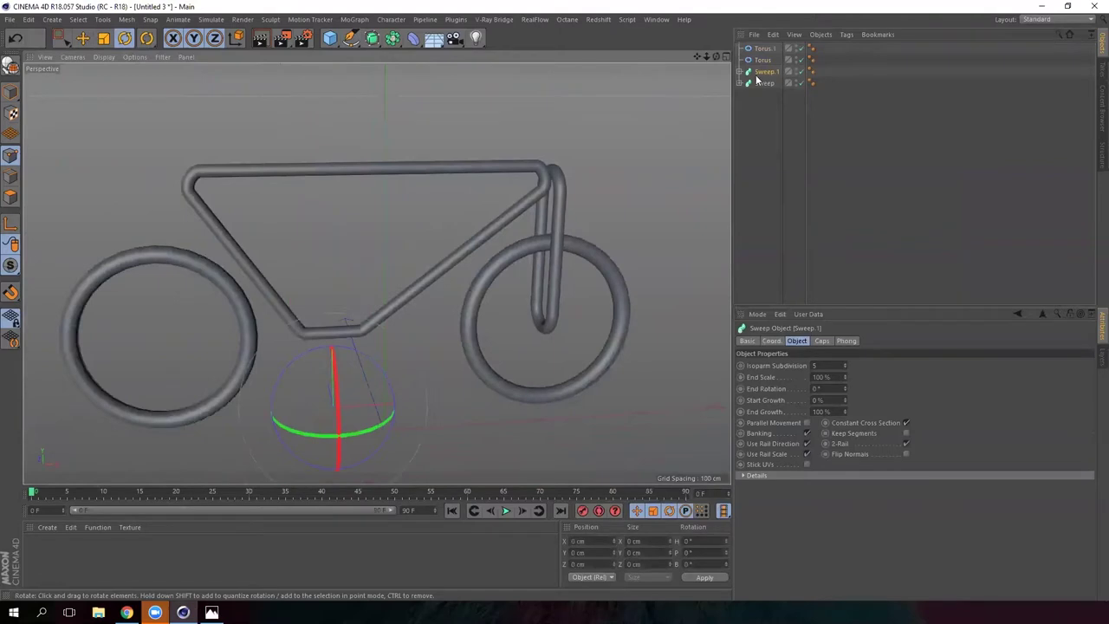
{"action": "key", "text": "e"}
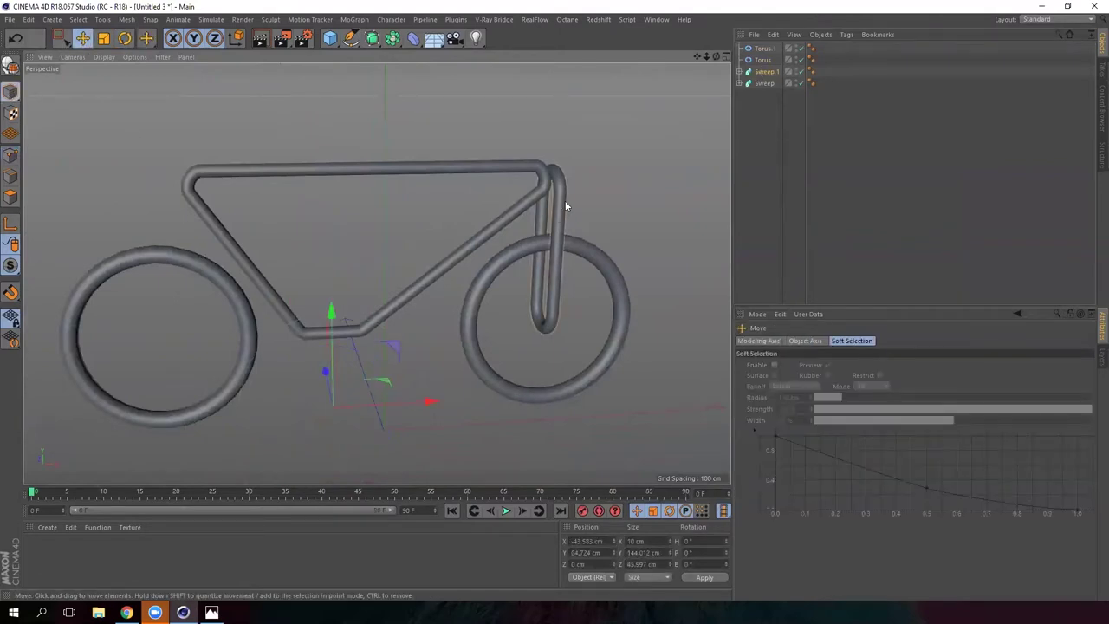
{"action": "left_click", "coordinate": [556, 203]}
{"action": "left_click_drag", "start_coordinate": [566, 156], "coordinate": [436, 265], "text": "alt"}
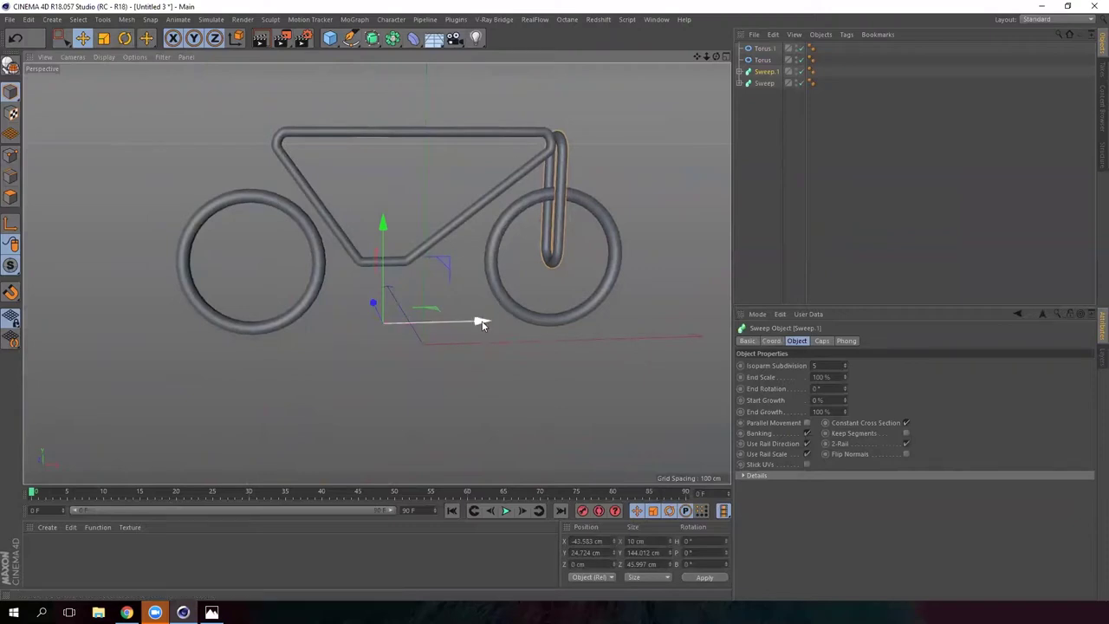
{"action": "left_click_drag", "start_coordinate": [486, 324], "coordinate": [206, 297]}
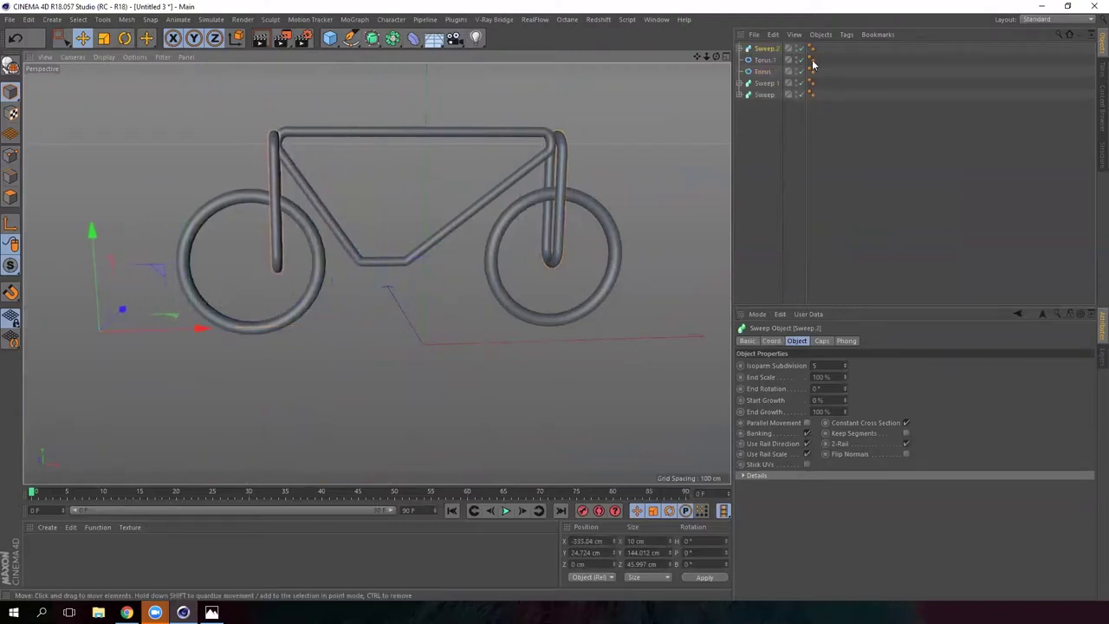
- Tilt the left fork's rectangle spline by about 15° so that its lower end points toward the wheel's center
{"action": "left_click", "coordinate": [740, 48]}
{"action": "left_click", "coordinate": [774, 71]}
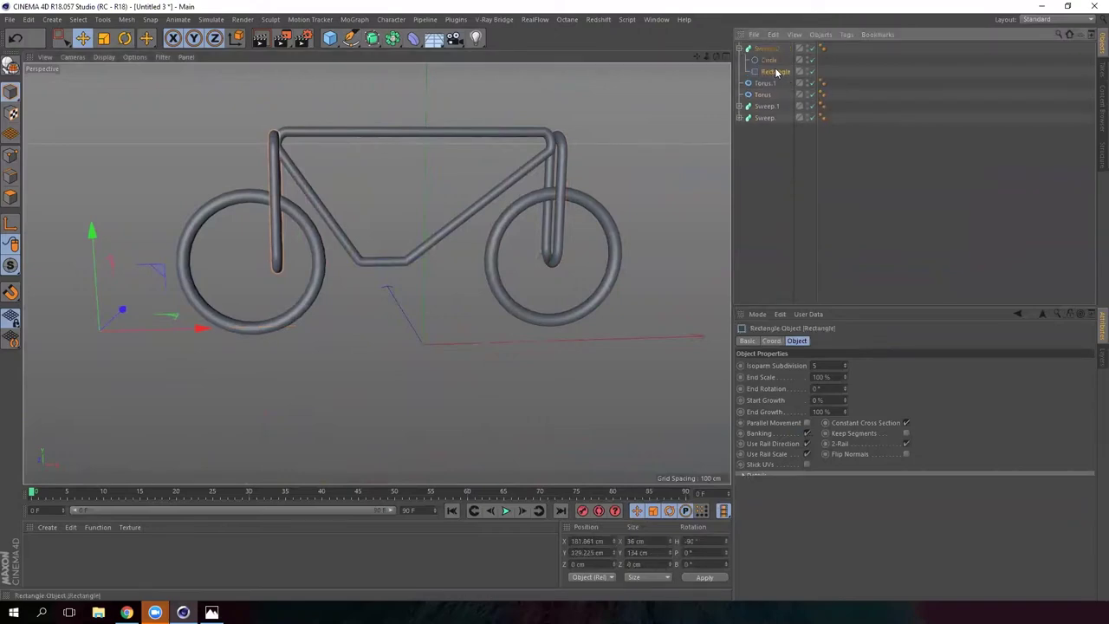
{"action": "left_click", "coordinate": [125, 38]}
{"action": "mouse_move", "coordinate": [323, 159]}
{"action": "left_mouse_down"}
{"action": "mouse_move", "coordinate": [350, 184]}
{"action": "mouse_move", "coordinate": [343, 169]}
{"action": "left_mouse_up"}
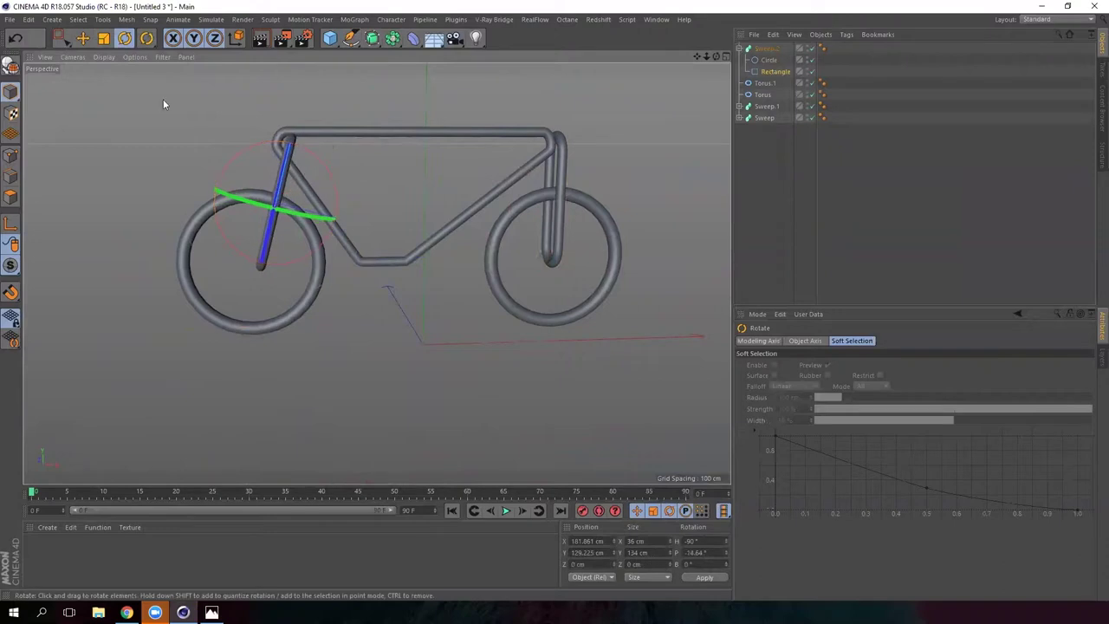
- Shift the tilted fork rectangle along the world X axis to about 168 cm, over the left wheel's center
{"action": "left_click", "coordinate": [84, 39]}
{"action": "left_click", "coordinate": [239, 36]}
{"action": "left_click_drag", "start_coordinate": [372, 203], "coordinate": [362, 202]}
{"action": "middle_click_drag", "start_coordinate": [321, 224], "coordinate": [441, 229], "text": "alt"}
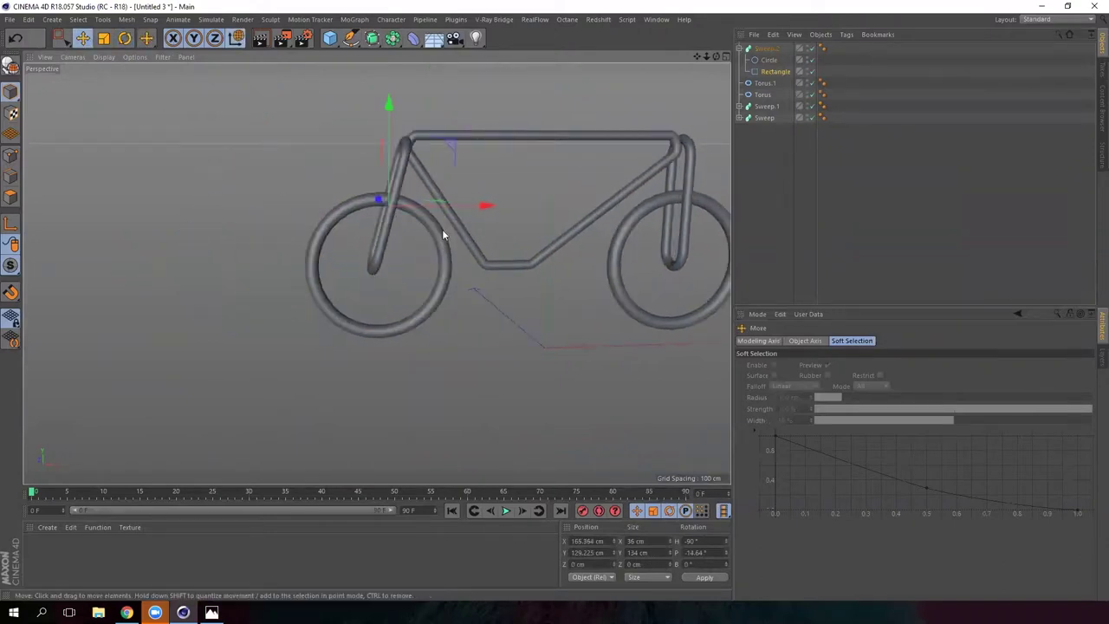
- Duplicate the left fork sweep and tilt the copy's rectangle spline the opposite way, to a pitch of about 13°
{"action": "left_click", "coordinate": [762, 48]}
{"action": "left_click", "coordinate": [740, 49]}
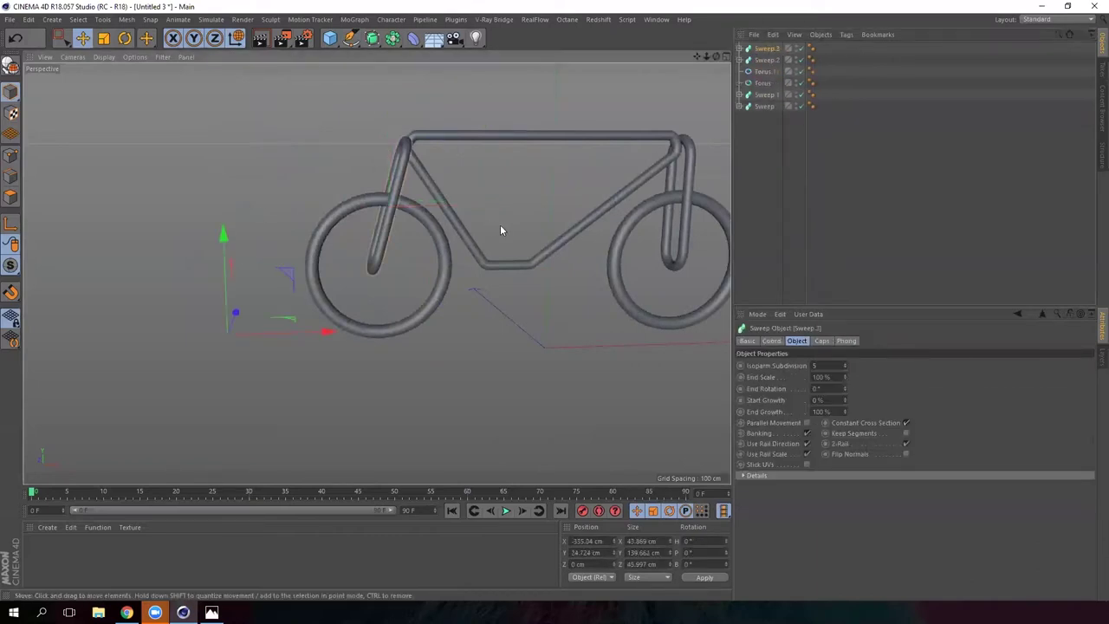
{"action": "left_click", "coordinate": [740, 49]}
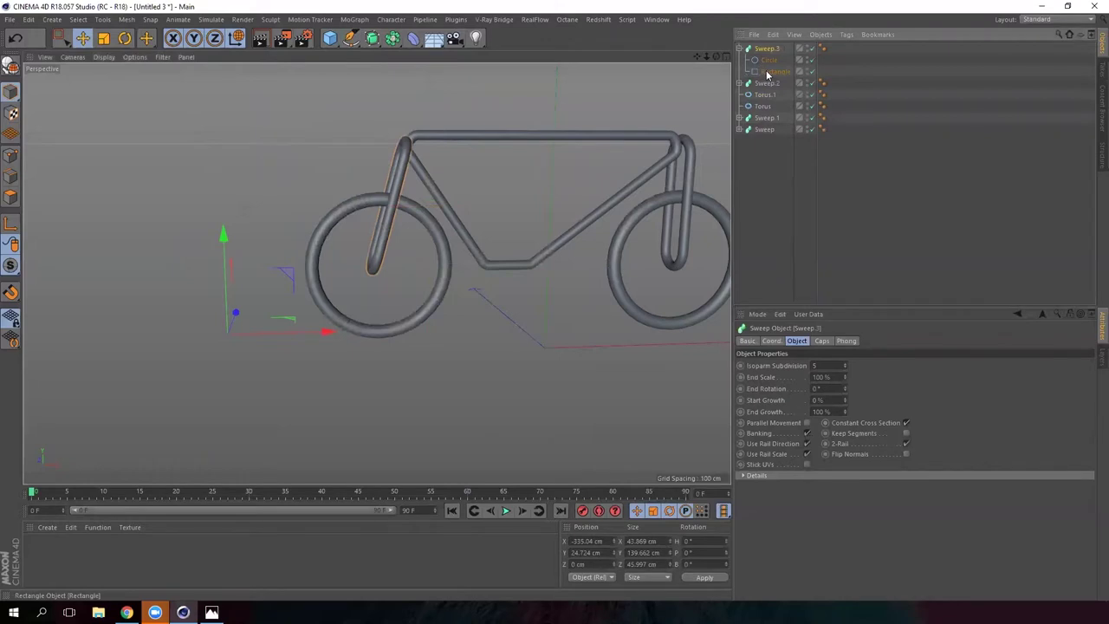
{"action": "left_click", "coordinate": [770, 72]}
{"action": "key", "text": "r"}
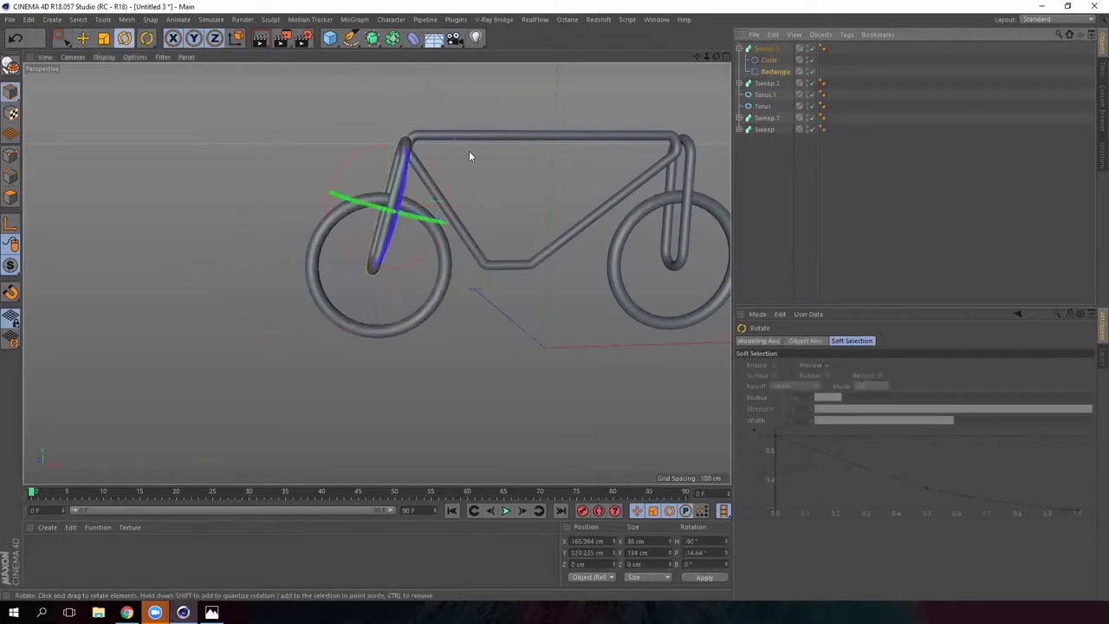
{"action": "left_click_drag", "start_coordinate": [350, 157], "coordinate": [312, 170]}
- Move the copied fork's rectangle to about 136 cm on X and 132 cm on Y so both forks' lower ends meet
{"action": "left_click", "coordinate": [82, 38]}
{"action": "left_click_drag", "start_coordinate": [490, 208], "coordinate": [457, 211]}
{"action": "scroll", "coordinate": [381, 226], "scroll_direction": "up", "scroll_amount": 5}
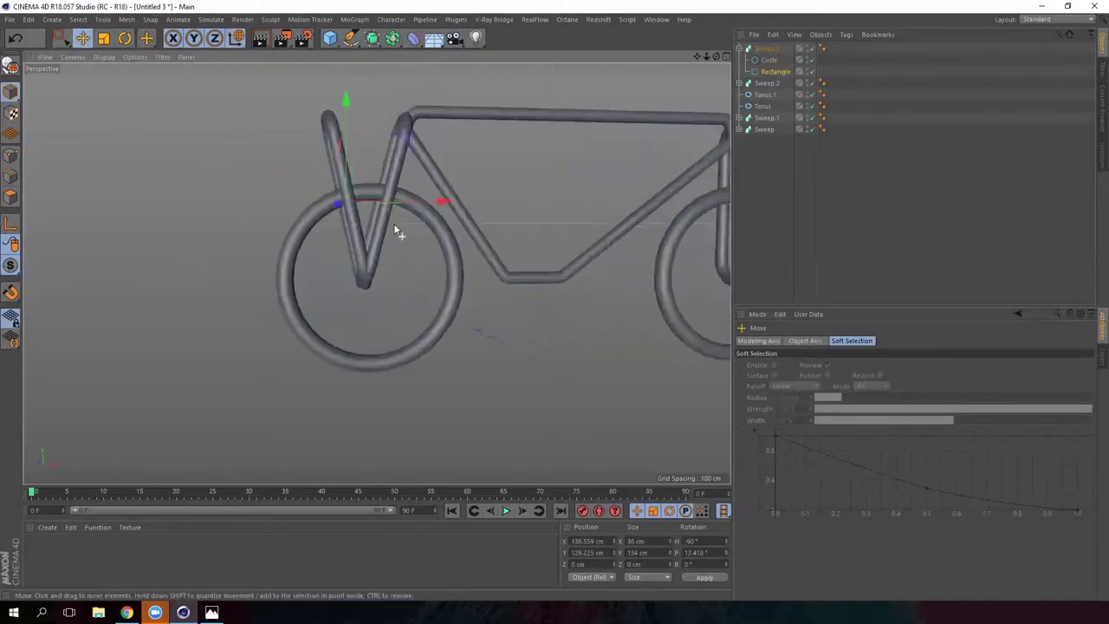
{"action": "left_click_drag", "start_coordinate": [346, 87], "coordinate": [345, 88]}
{"action": "left_click_drag", "start_coordinate": [465, 200], "coordinate": [481, 180], "text": "alt"}
{"action": "scroll", "coordinate": [442, 227], "scroll_direction": "down", "scroll_amount": 3}
- Shift the left wheel torus along X to about -188 cm, centering it on the junction of the two forks
{"action": "left_click", "coordinate": [766, 94]}
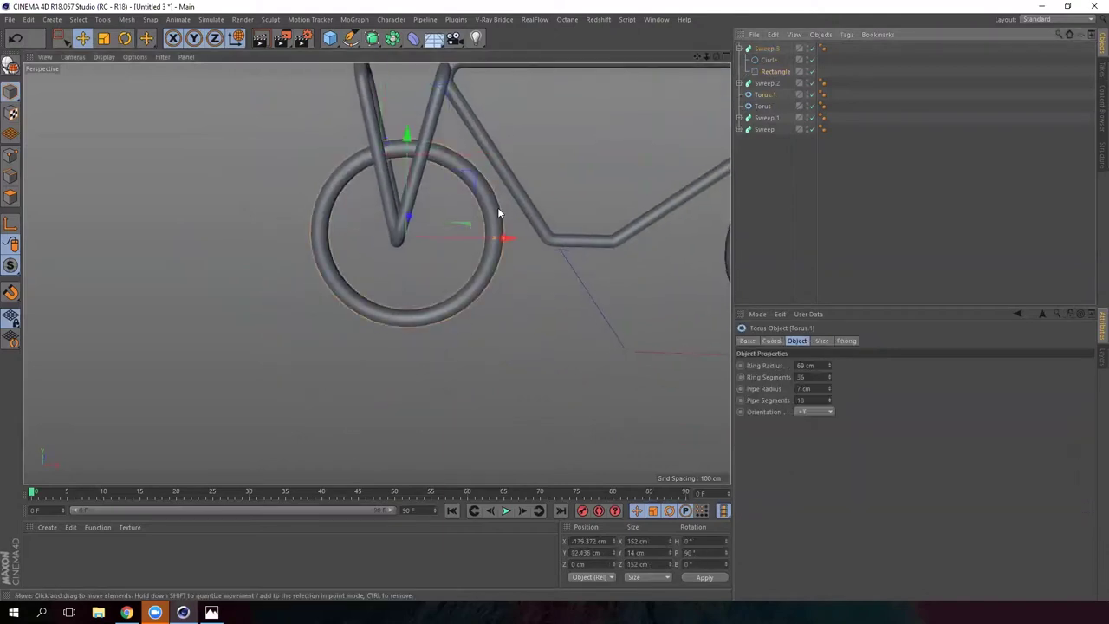
{"action": "left_click_drag", "start_coordinate": [510, 243], "coordinate": [500, 243]}
{"action": "scroll", "coordinate": [440, 189], "scroll_direction": "down", "scroll_amount": 3}
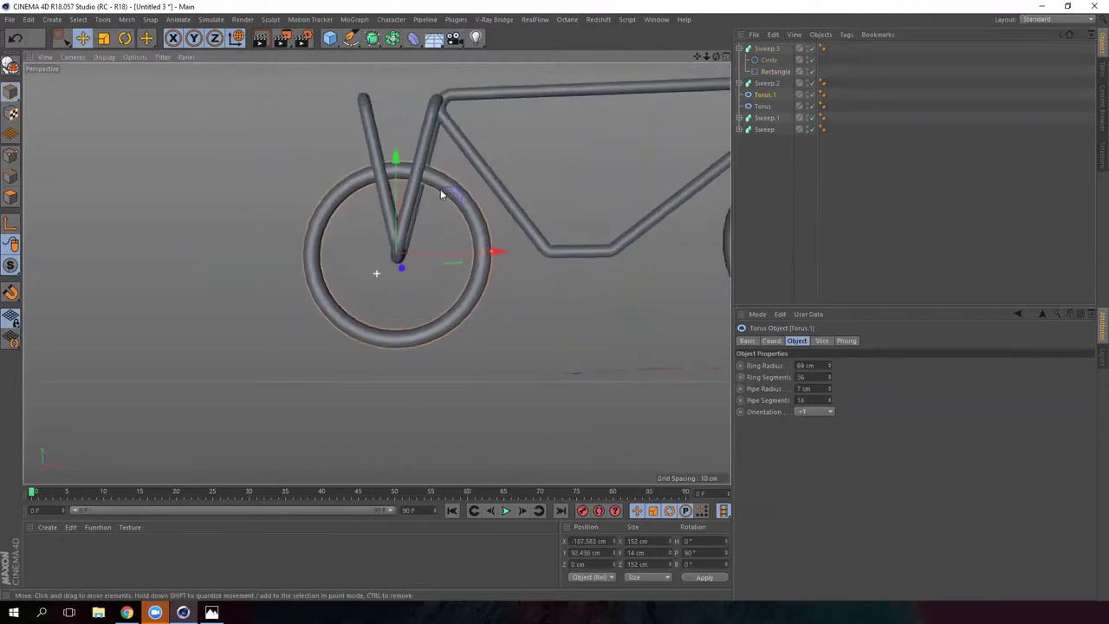
{"action": "left_click_drag", "start_coordinate": [450, 207], "coordinate": [395, 127], "text": "alt"}
- Shorten the outer left fork's rectangle to 89 cm height and lower it to about 110 cm on Y
{"action": "left_click", "coordinate": [392, 128]}
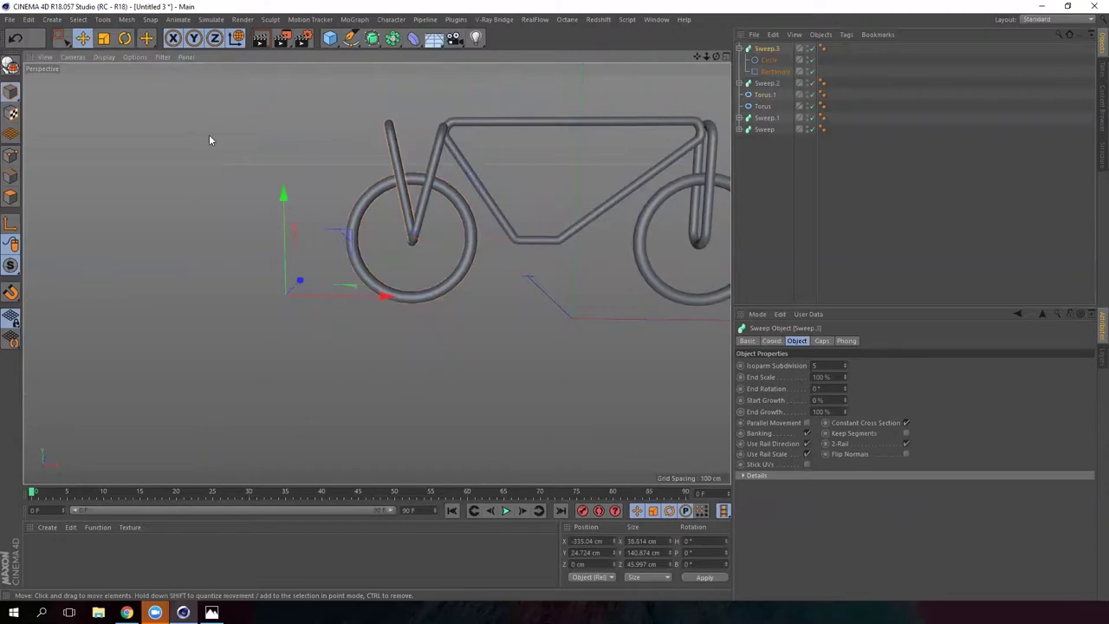
{"action": "left_click", "coordinate": [763, 71]}
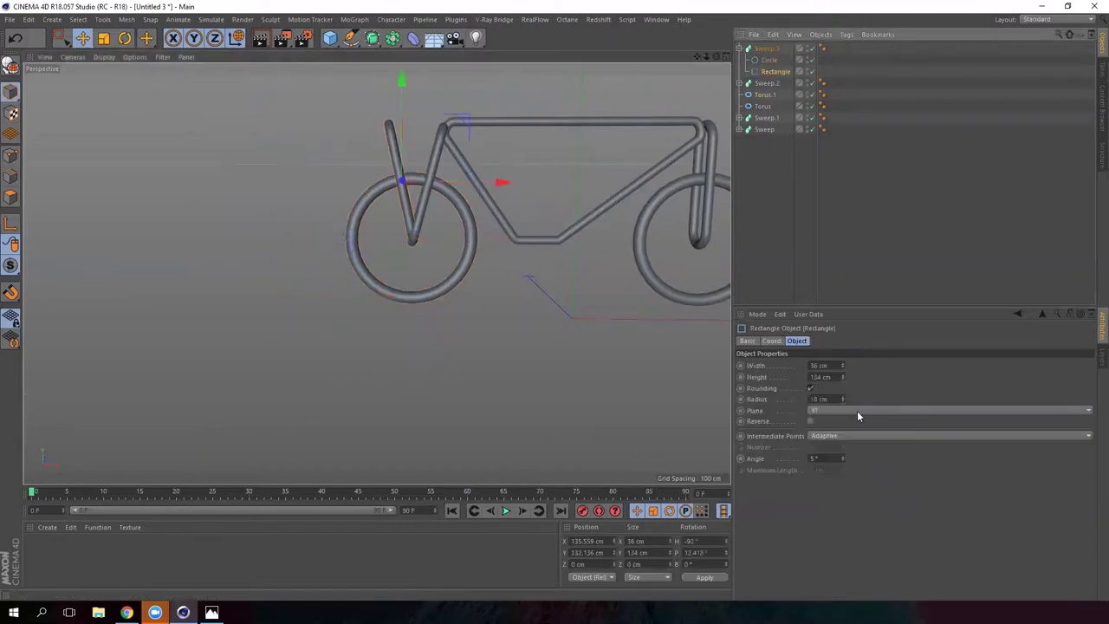
{"action": "left_click", "coordinate": [843, 379]}
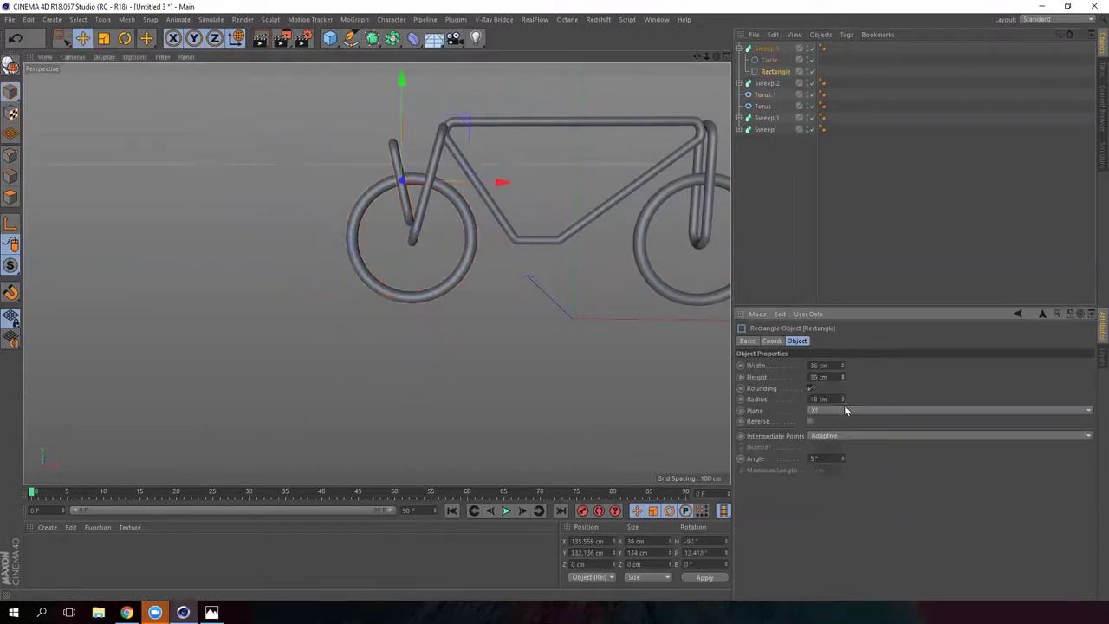
{"action": "left_click_drag", "start_coordinate": [404, 78], "coordinate": [402, 99]}
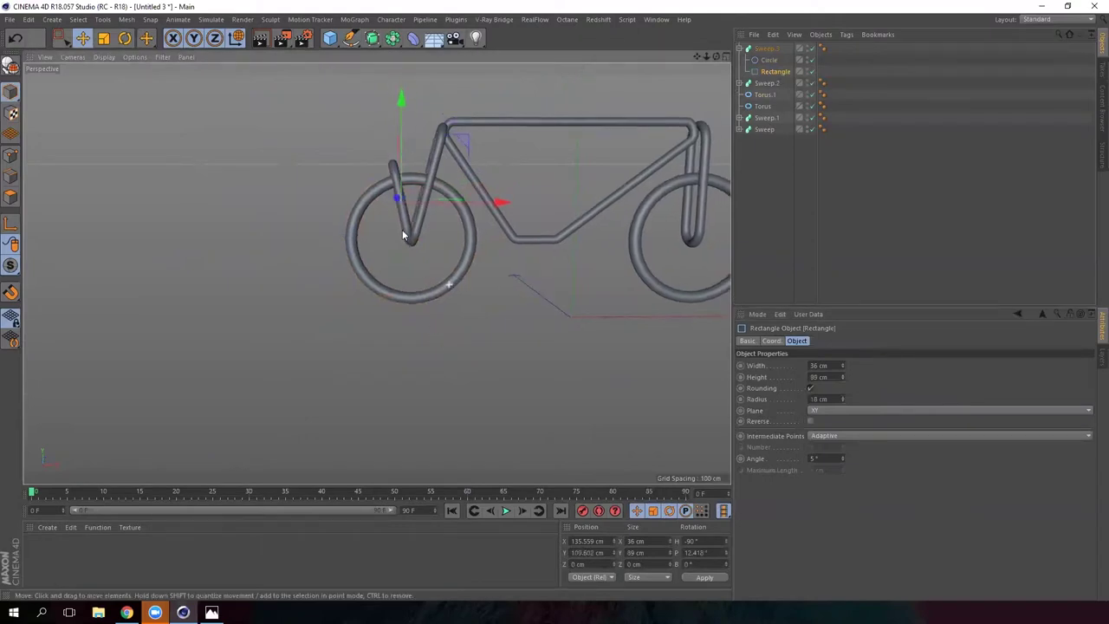
{"action": "left_click_drag", "start_coordinate": [623, 258], "coordinate": [512, 308], "text": "alt"}
- Disable the frame sweep and move the right-side points of its rectangle spline inward along X to shorten the frame
{"action": "left_click", "coordinate": [11, 155]}
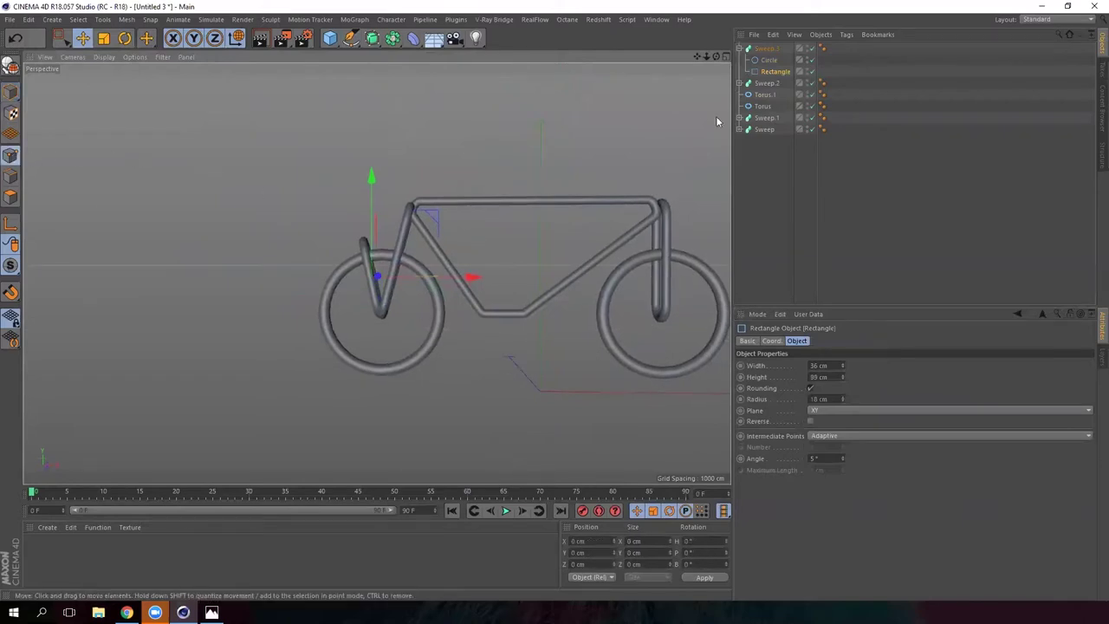
{"action": "left_click", "coordinate": [740, 130]}
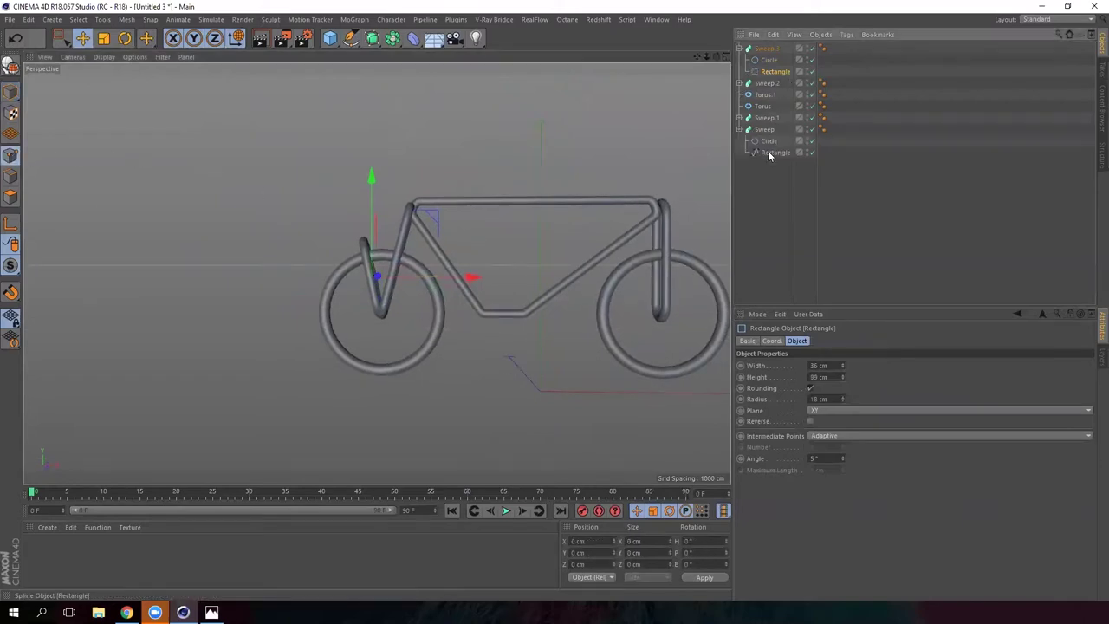
{"action": "left_click", "coordinate": [771, 153]}
{"action": "left_click", "coordinate": [59, 38]}
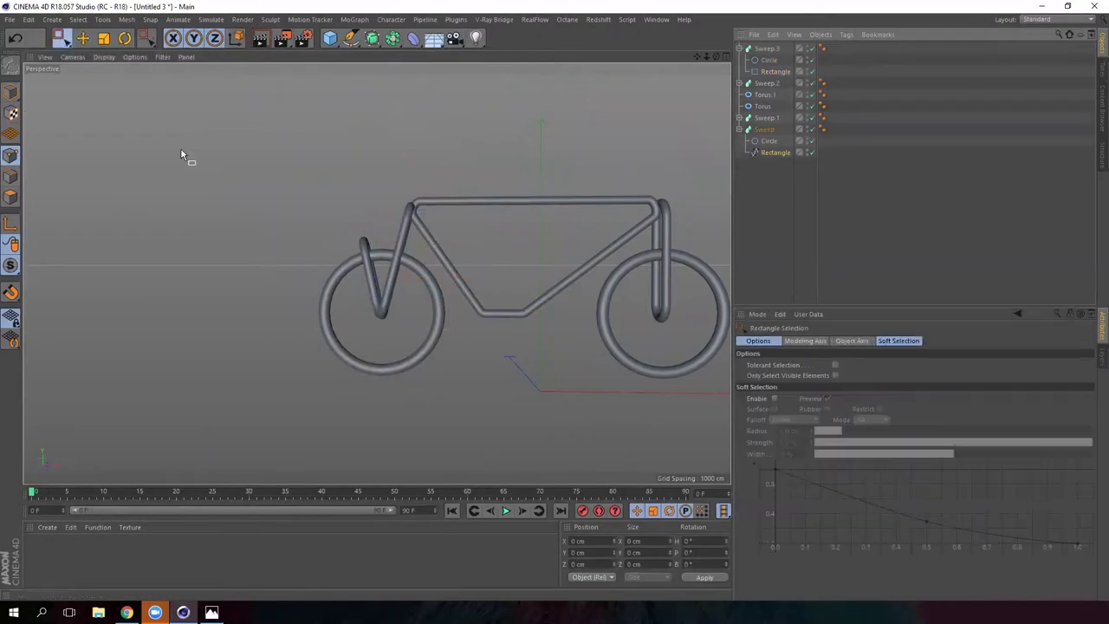
{"action": "left_click_drag", "start_coordinate": [704, 125], "coordinate": [707, 124]}
{"action": "left_click", "coordinate": [811, 130]}
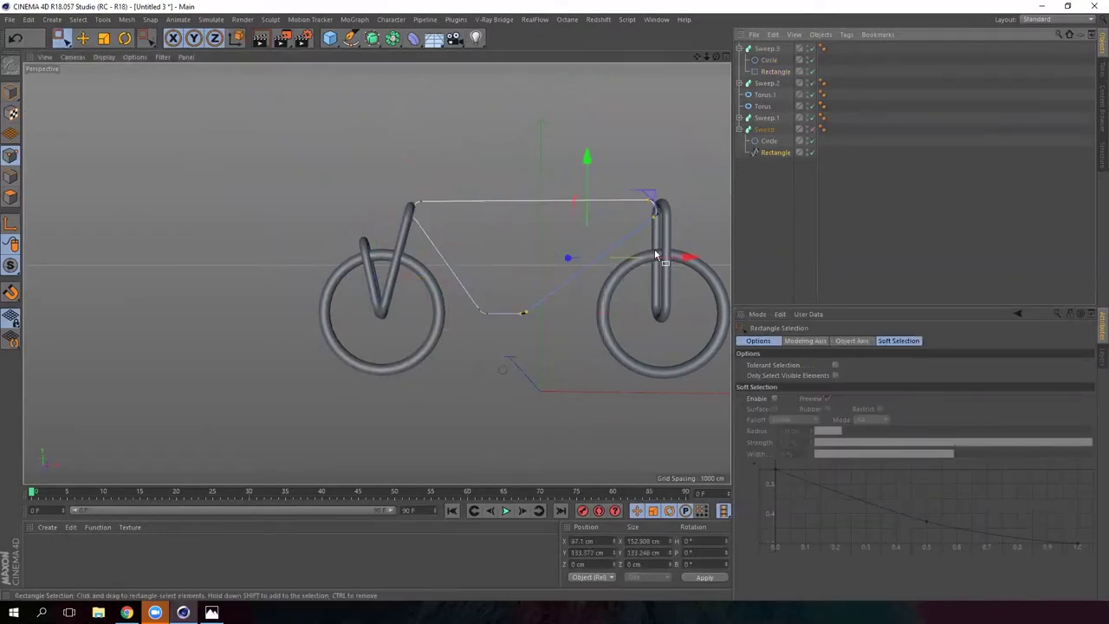
{"action": "left_click_drag", "start_coordinate": [683, 253], "coordinate": [654, 257]}
- Move the frame spline's lower-right points inward along X, and its upper-right corner points inward by about 22 cm
{"action": "left_click_drag", "start_coordinate": [513, 304], "coordinate": [484, 322]}
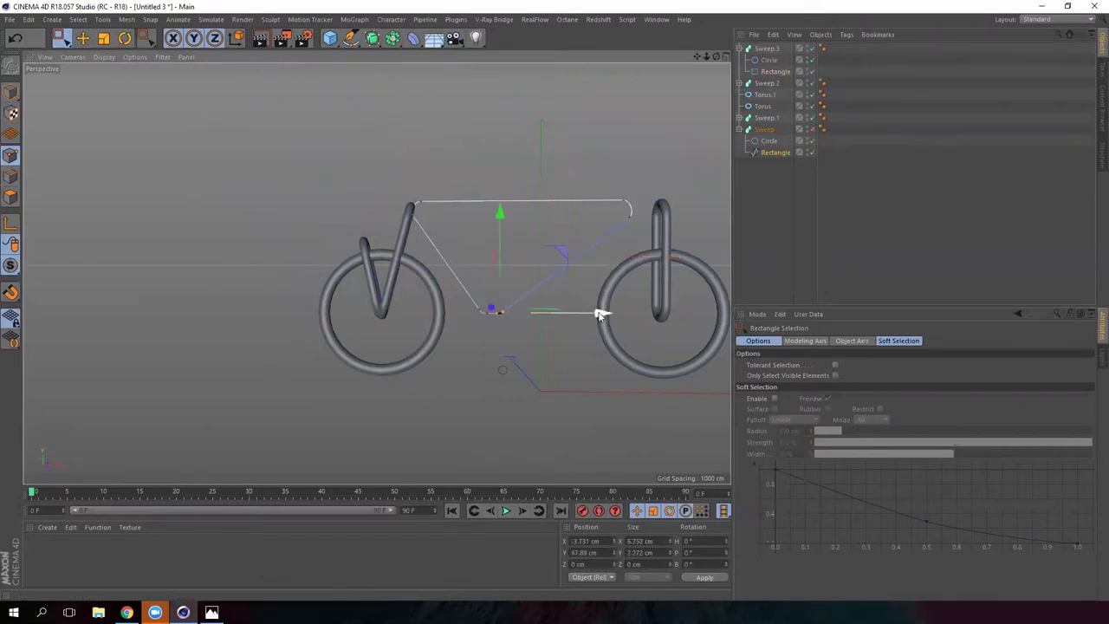
{"action": "left_click_drag", "start_coordinate": [594, 316], "coordinate": [591, 316]}
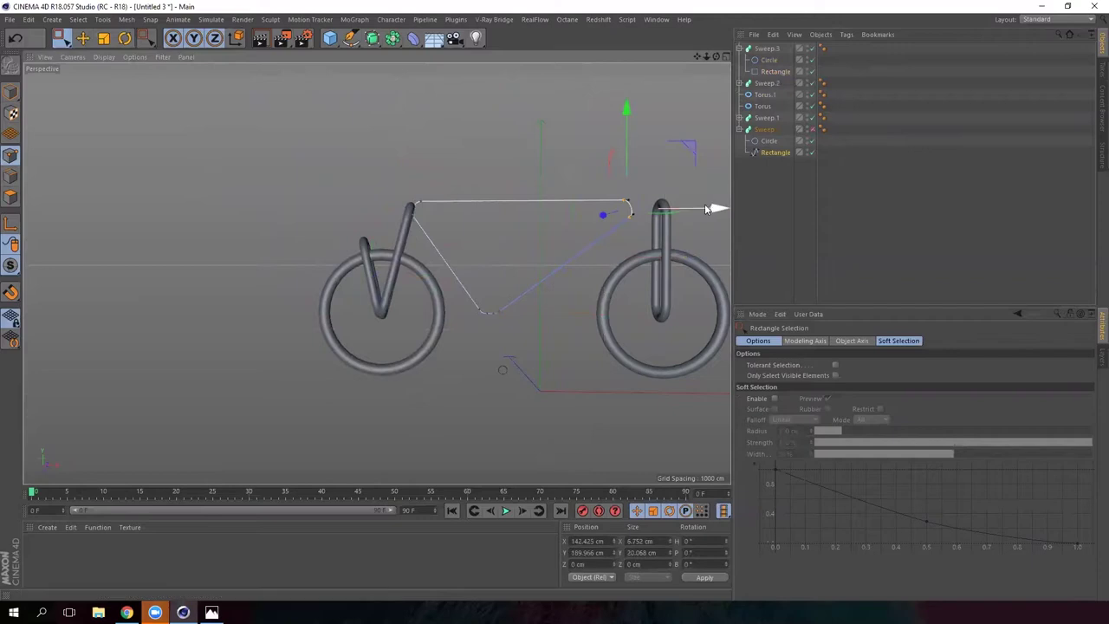
{"action": "left_click_drag", "start_coordinate": [708, 207], "coordinate": [691, 208]}
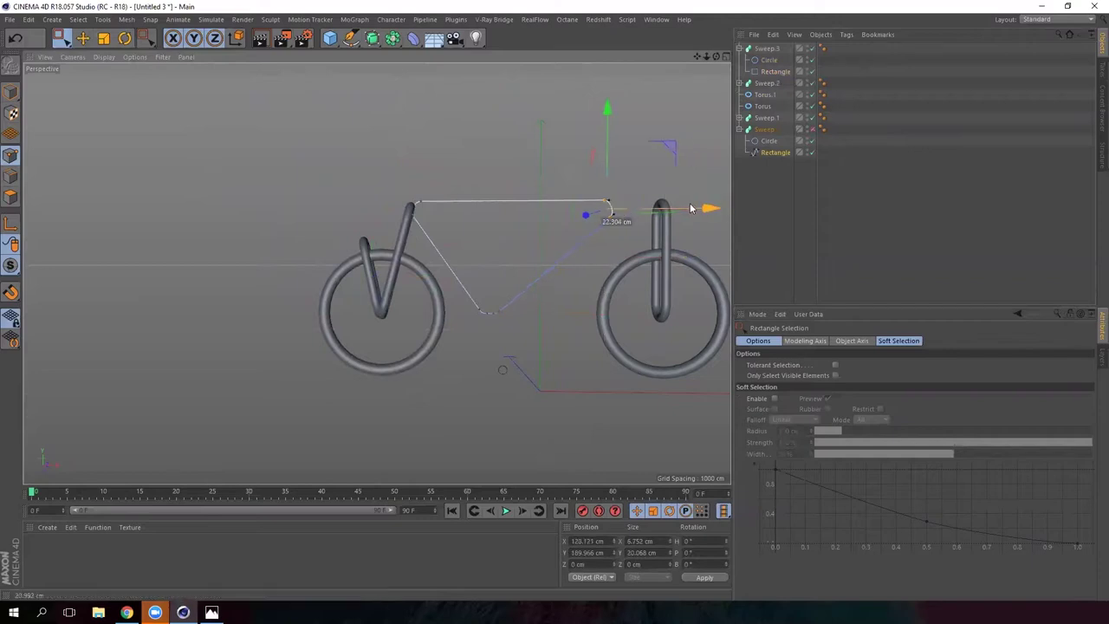
- Re-enable the frame sweep, collapse the open sweep hierarchies, and return to Model mode
{"action": "left_click", "coordinate": [740, 129]}
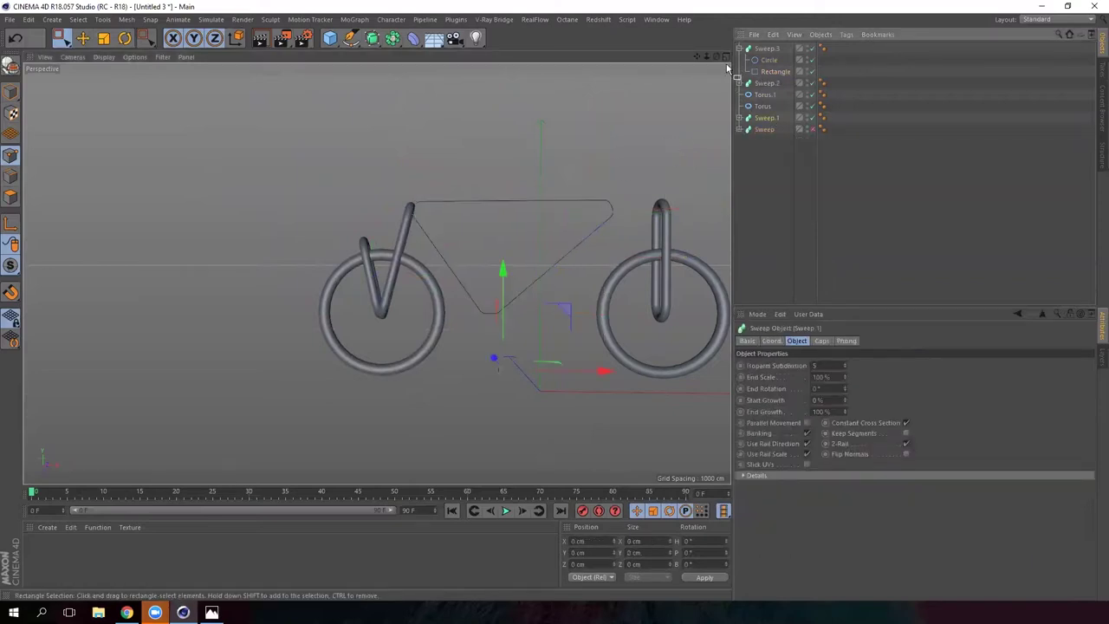
{"action": "left_click", "coordinate": [738, 48]}
{"action": "left_click", "coordinate": [84, 38]}
{"action": "left_click", "coordinate": [801, 105]}
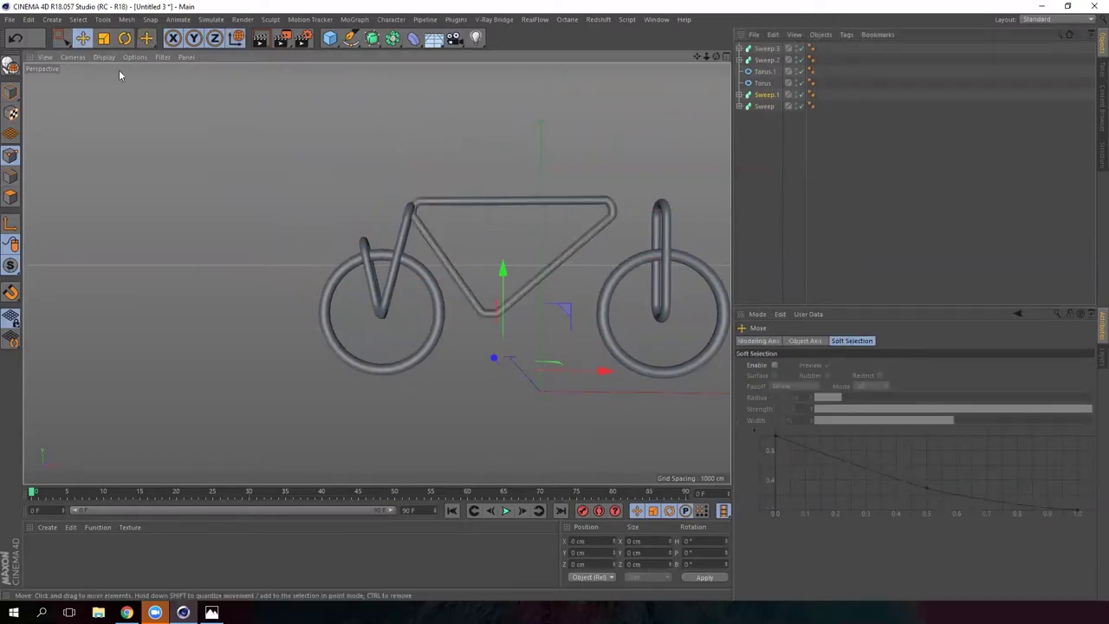
{"action": "left_click", "coordinate": [13, 92]}
- Move the right wheel torus and its fork sweep inward along X to the shortened frame, placing the sweep at about -98 cm
{"action": "left_click", "coordinate": [762, 84]}
{"action": "middle_click_drag", "start_coordinate": [559, 211], "coordinate": [427, 200], "text": "alt"}
{"action": "left_click_drag", "start_coordinate": [626, 304], "coordinate": [577, 303]}
{"action": "left_click", "coordinate": [529, 209]}
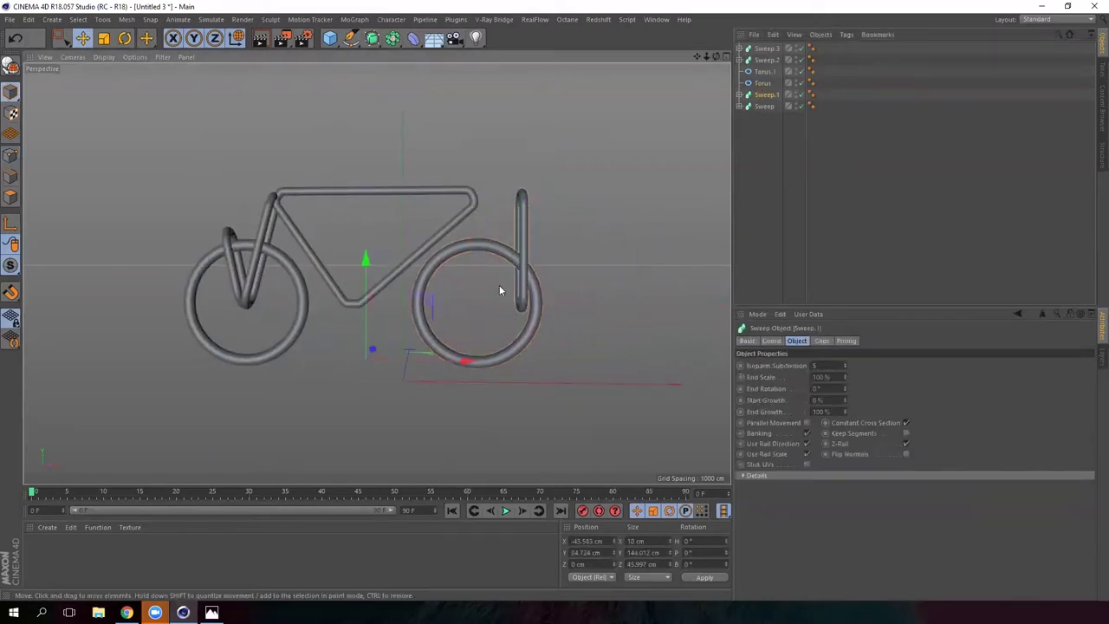
{"action": "left_click_drag", "start_coordinate": [460, 360], "coordinate": [415, 359]}
{"action": "middle_click_drag", "start_coordinate": [463, 299], "coordinate": [525, 321], "text": "alt"}
{"action": "left_click_drag", "start_coordinate": [525, 320], "coordinate": [516, 274], "text": "alt"}
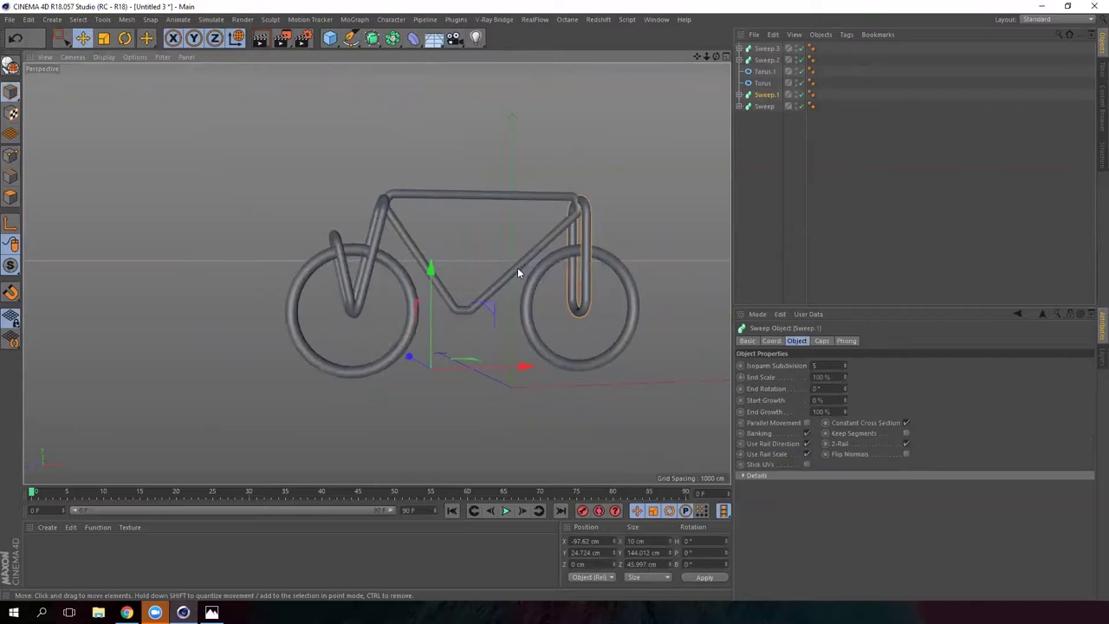
- Add a cylinder primitive and rotate its pitch to 90° so its axis runs across the bicycle
{"action": "left_click", "coordinate": [329, 37]}
{"action": "left_click", "coordinate": [554, 56]}
{"action": "scroll", "coordinate": [512, 215], "scroll_direction": "down", "scroll_amount": 3}
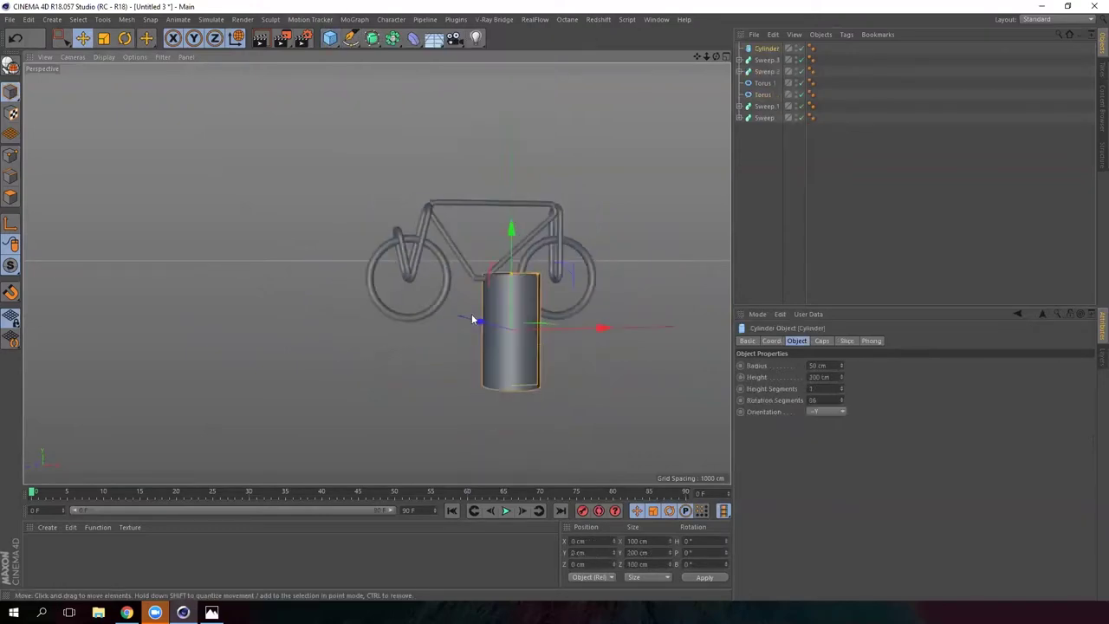
{"action": "left_click_drag", "start_coordinate": [473, 320], "coordinate": [277, 198], "text": "alt"}
{"action": "key", "text": "r"}
{"action": "left_click_drag", "start_coordinate": [477, 337], "coordinate": [465, 456]}
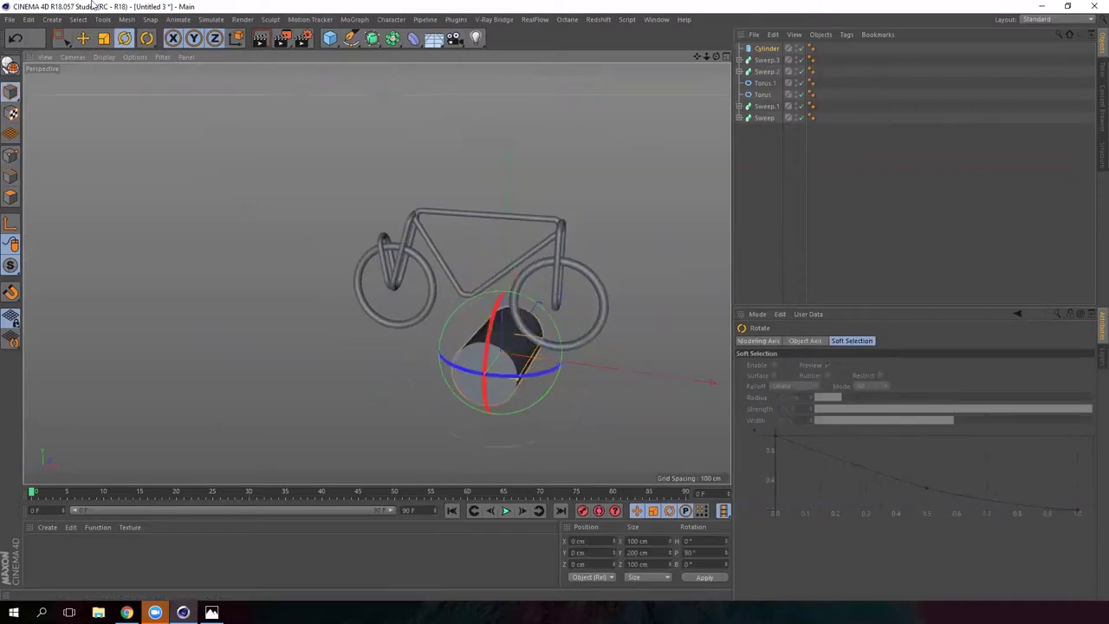
- Move the cylinder to the left wheel's hub, about X -192 cm and Y 100 cm, and shrink it to about 21 cm radius and 50 cm height
{"action": "left_click", "coordinate": [85, 37]}
{"action": "left_click_drag", "start_coordinate": [278, 225], "coordinate": [424, 233], "text": "alt"}
{"action": "left_click_drag", "start_coordinate": [619, 337], "coordinate": [500, 334]}
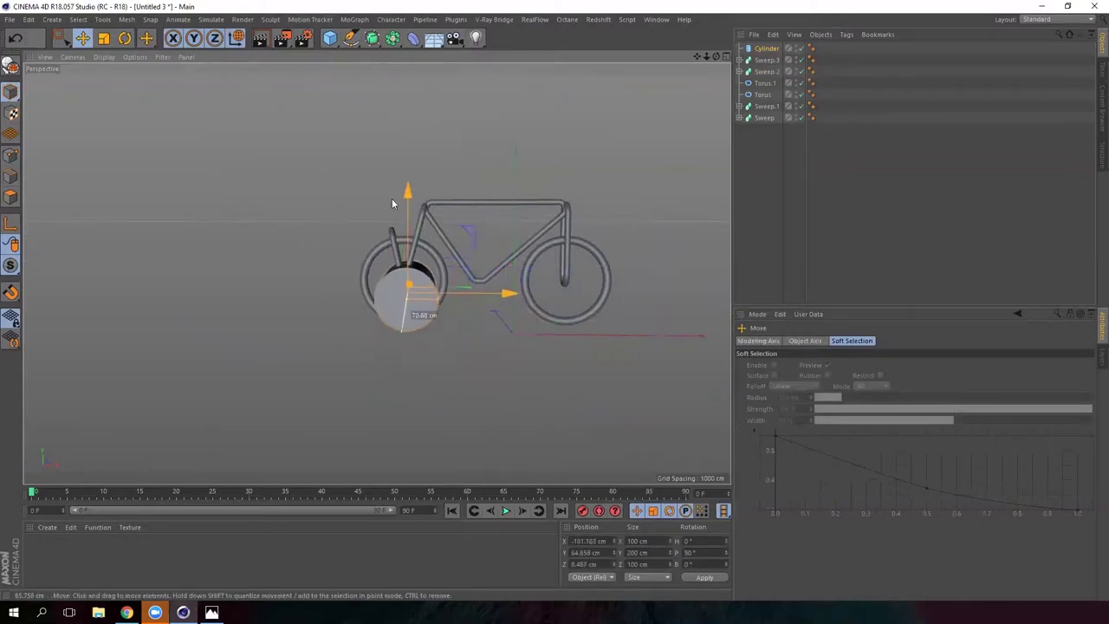
{"action": "left_click_drag", "start_coordinate": [400, 242], "coordinate": [475, 253]}
{"action": "right_click_drag", "start_coordinate": [410, 267], "coordinate": [436, 263], "text": "alt"}
{"action": "left_click_drag", "start_coordinate": [512, 292], "coordinate": [268, 294]}
{"action": "mouse_move", "coordinate": [269, 294]}
{"action": "left_mouse_down", "text": "alt"}
{"action": "mouse_move", "coordinate": [194, 313]}
{"action": "mouse_move", "coordinate": [319, 293]}
{"action": "mouse_move", "coordinate": [254, 302]}
{"action": "left_mouse_up", "text": "alt"}
{"action": "left_click_drag", "start_coordinate": [267, 259], "coordinate": [193, 254]}
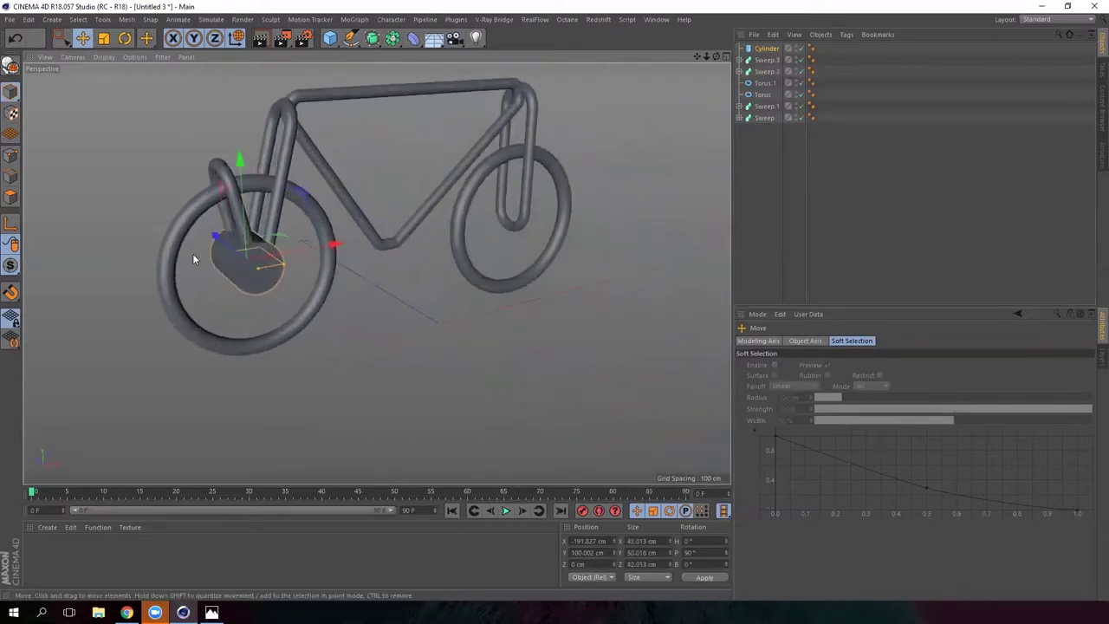
- Nudge the hub cylinder along Z to about -1 cm so it sits evenly between the fork legs
{"action": "right_click_drag", "start_coordinate": [193, 253], "coordinate": [248, 253], "text": "alt"}
{"action": "left_click_drag", "start_coordinate": [248, 253], "coordinate": [315, 253], "text": "alt"}
{"action": "right_click_drag", "start_coordinate": [315, 253], "coordinate": [233, 246], "text": "alt"}
{"action": "left_click_drag", "start_coordinate": [233, 247], "coordinate": [233, 249]}
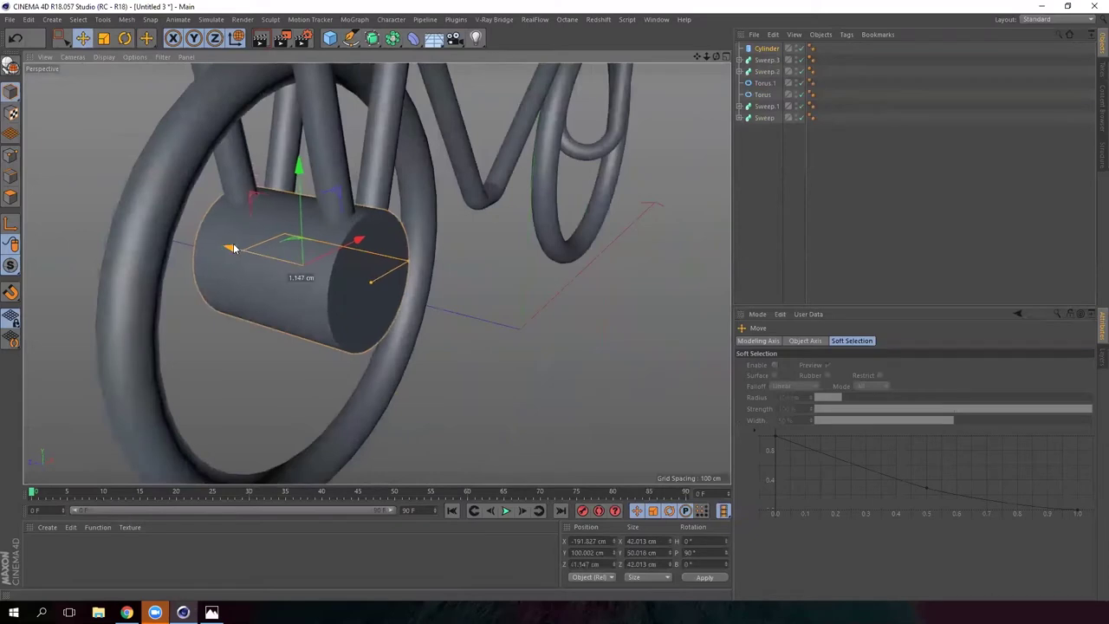
- Enable a fillet on the hub cylinder's caps with a 1 cm radius
{"action": "left_click", "coordinate": [773, 47]}
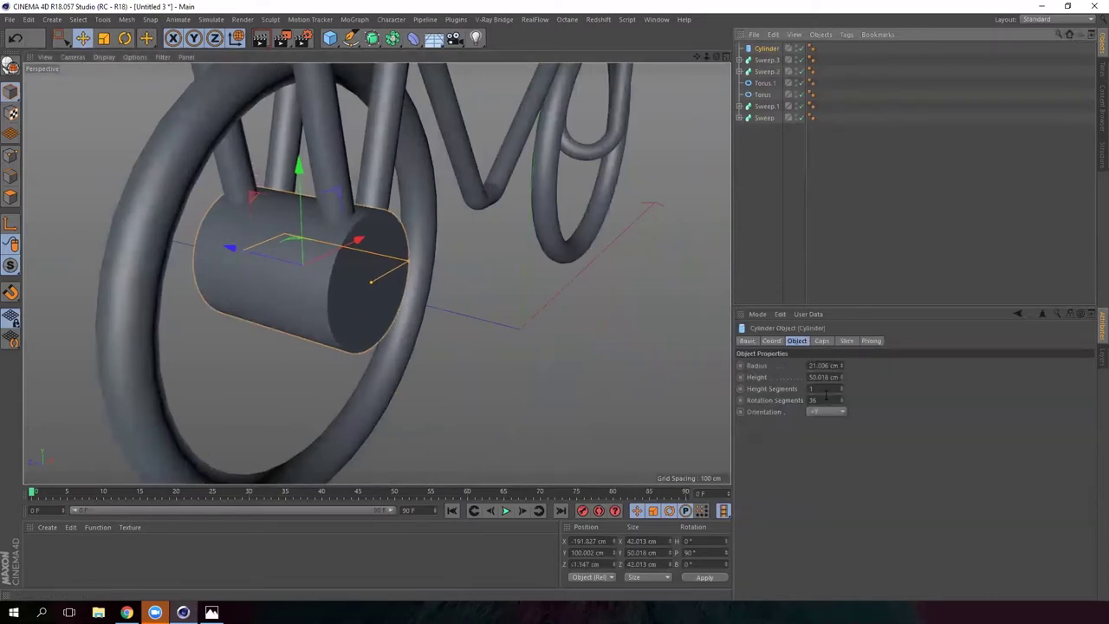
{"action": "left_click", "coordinate": [821, 341]}
{"action": "left_click", "coordinate": [781, 391]}
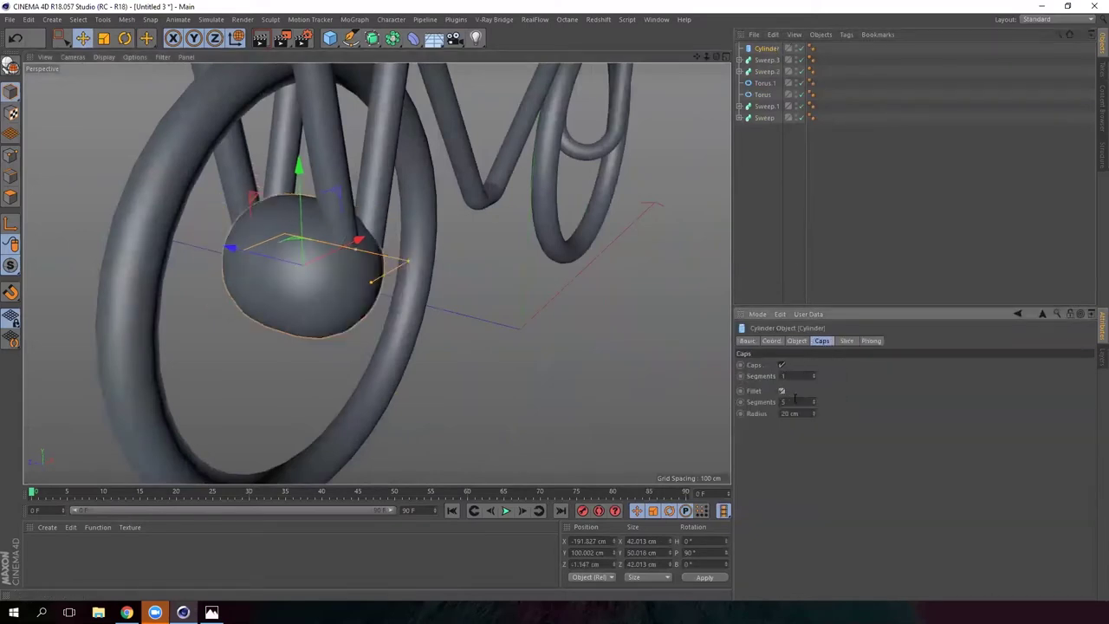
{"action": "left_click_drag", "start_coordinate": [814, 415], "coordinate": [814, 426]}
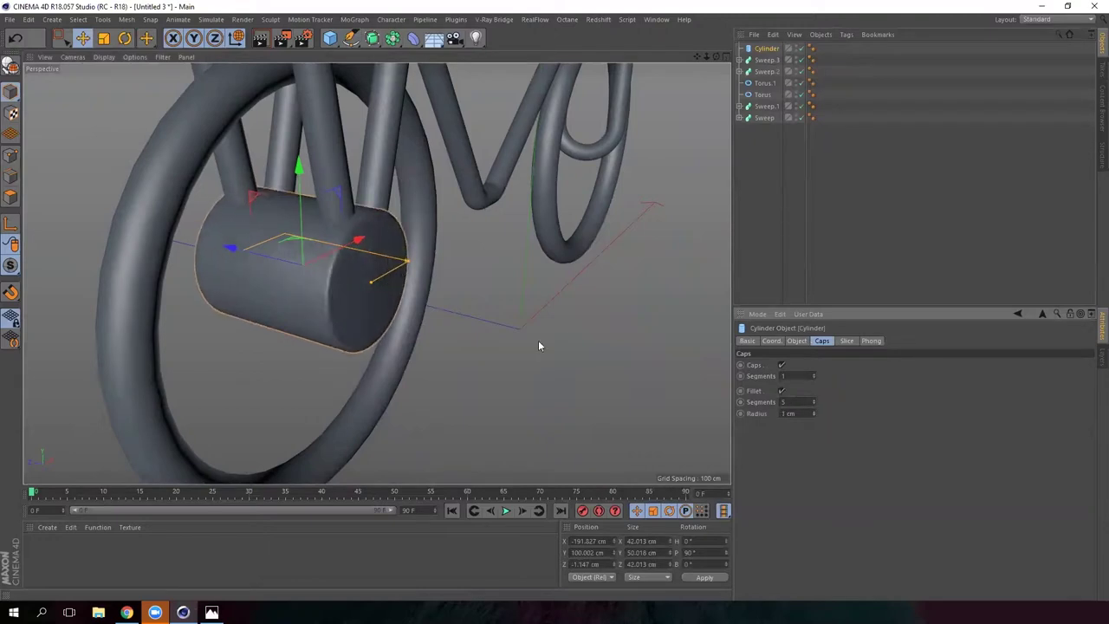
- Raise the left wheel torus slightly along Y to center it on the hub cylinder
{"action": "left_click_drag", "start_coordinate": [346, 246], "coordinate": [302, 296], "text": "alt"}
{"action": "scroll", "coordinate": [325, 278], "scroll_direction": "down", "scroll_amount": 2}
{"action": "left_click_drag", "start_coordinate": [347, 259], "coordinate": [308, 186], "text": "alt"}
{"action": "scroll", "coordinate": [308, 185], "scroll_direction": "down", "scroll_amount": 3}
{"action": "left_click_drag", "start_coordinate": [363, 232], "coordinate": [438, 260], "text": "alt"}
{"action": "left_click", "coordinate": [438, 216]}
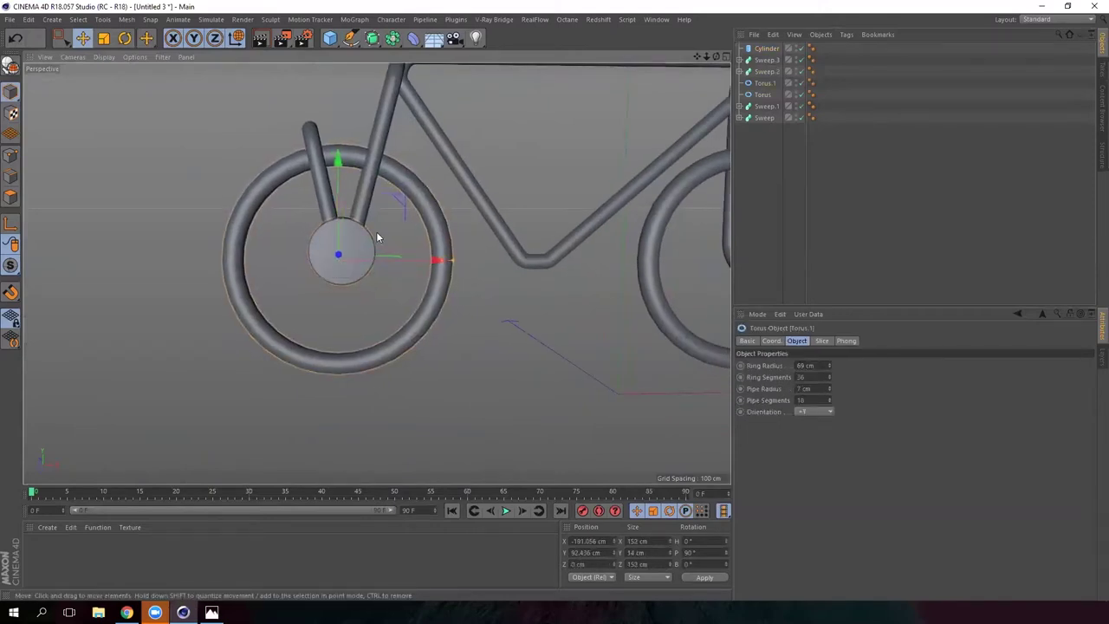
{"action": "scroll", "coordinate": [377, 236], "scroll_direction": "down", "scroll_amount": 5}
{"action": "scroll", "coordinate": [337, 182], "scroll_direction": "up", "scroll_amount": 2}
{"action": "left_click_drag", "start_coordinate": [334, 175], "coordinate": [336, 169]}
- Copy the hub cylinder along X to the frame's bottom corner
{"action": "left_click_drag", "start_coordinate": [372, 257], "coordinate": [366, 271], "text": "alt"}
{"action": "left_click", "coordinate": [770, 176]}
{"action": "left_click", "coordinate": [766, 49]}
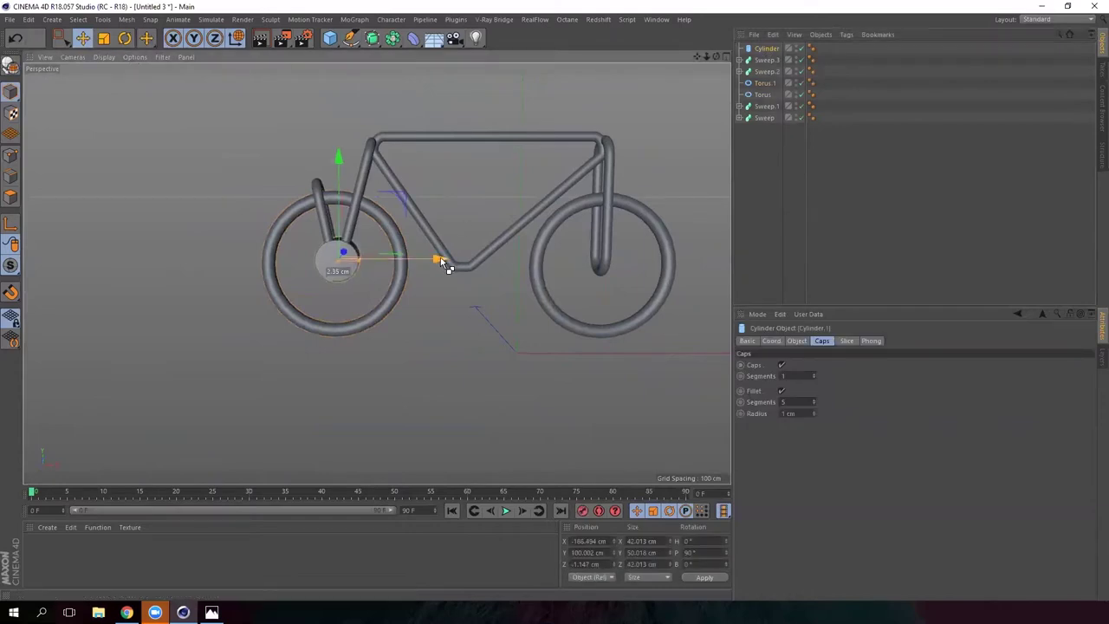
{"action": "left_click_drag", "start_coordinate": [446, 261], "coordinate": [572, 274]}
- Duplicate the right fork's sweep and select the rectangle path spline inside the copy
{"action": "left_click_drag", "start_coordinate": [452, 274], "coordinate": [494, 164], "text": "alt"}
{"action": "left_click", "coordinate": [439, 140]}
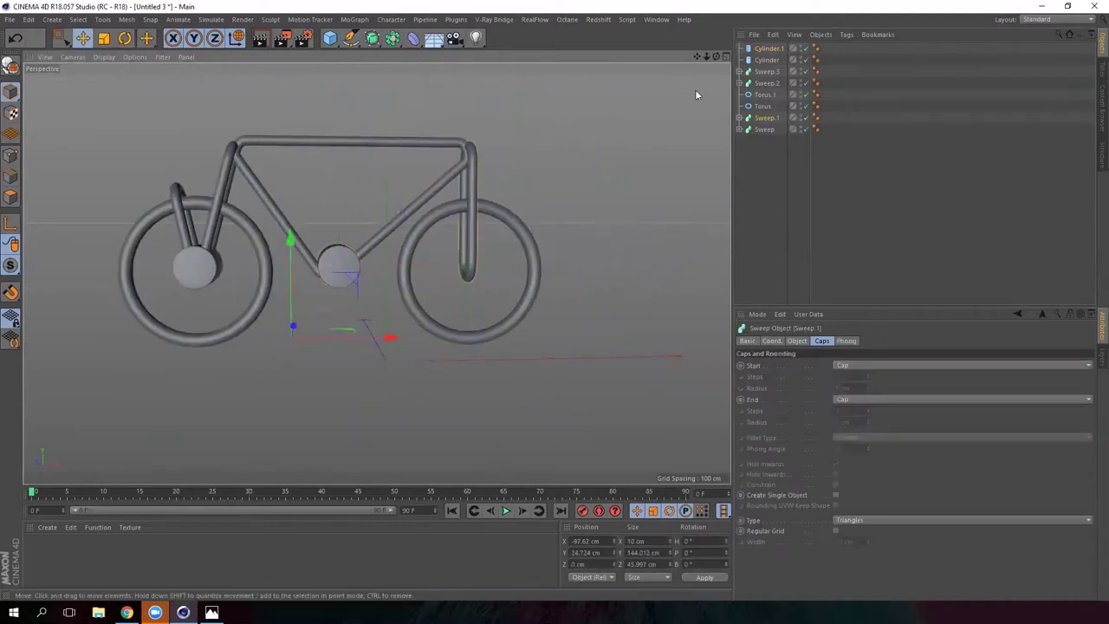
{"action": "key", "text": "ctrl+c"}
{"action": "key", "text": "ctrl+v"}
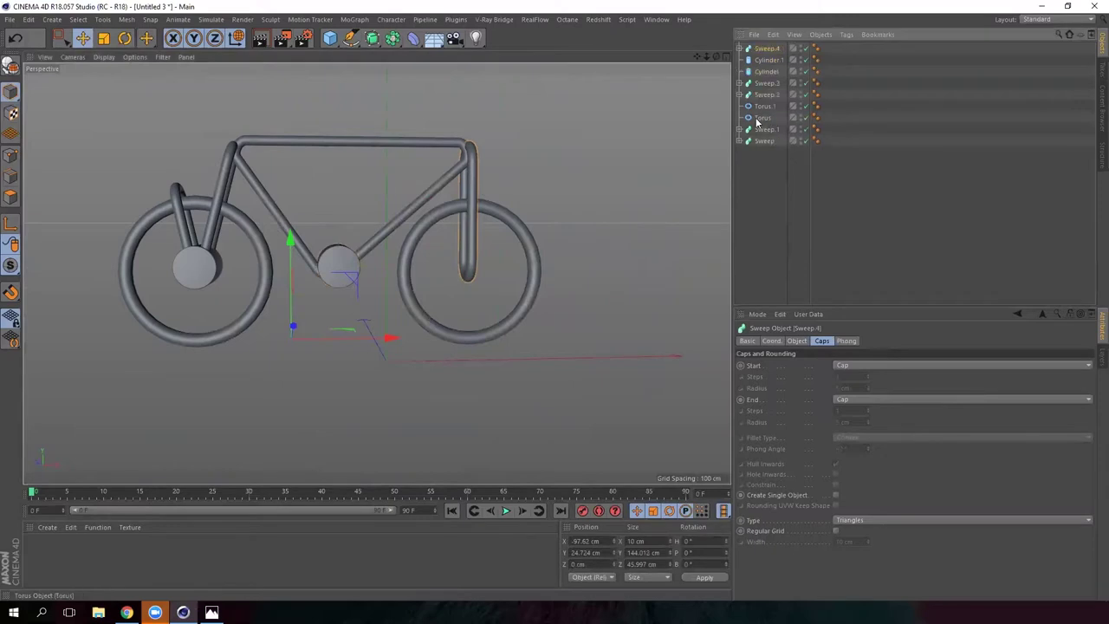
{"action": "left_click", "coordinate": [739, 48]}
{"action": "left_click", "coordinate": [775, 71]}
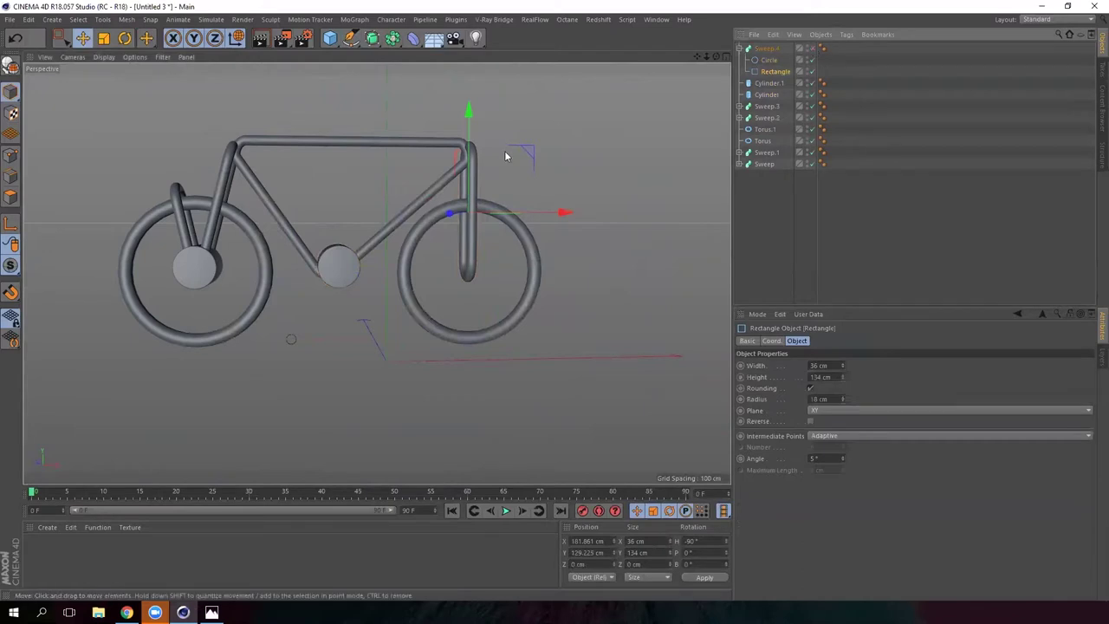
{"action": "left_click", "coordinate": [769, 60]}
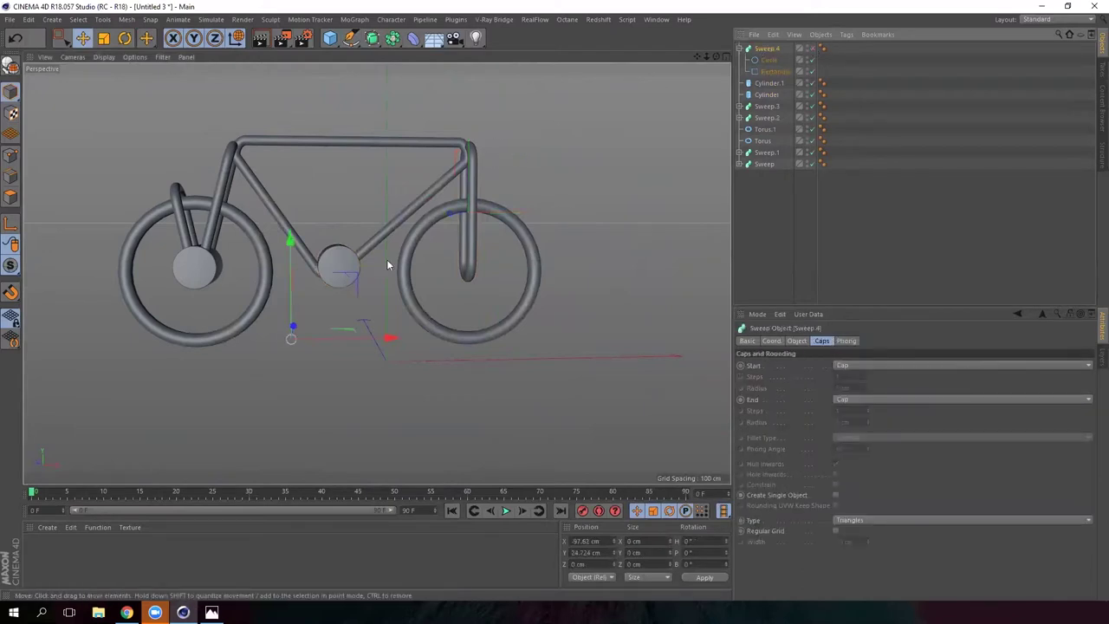
{"action": "left_click", "coordinate": [775, 71]}
- Move the copied rectangle along X toward the middle of the bicycle and rotate it 90° to lie horizontally in the side view
{"action": "left_click_drag", "start_coordinate": [555, 214], "coordinate": [242, 209]}
{"action": "key", "text": "r"}
{"action": "left_click_drag", "start_coordinate": [278, 173], "coordinate": [256, 284]}
- Lower the rectangle to about Y 76 cm and shift it to about Z -32 cm, placing it between the two hub cylinders
{"action": "key", "text": "e"}
{"action": "left_click_drag", "start_coordinate": [389, 285], "coordinate": [302, 292], "text": "alt"}
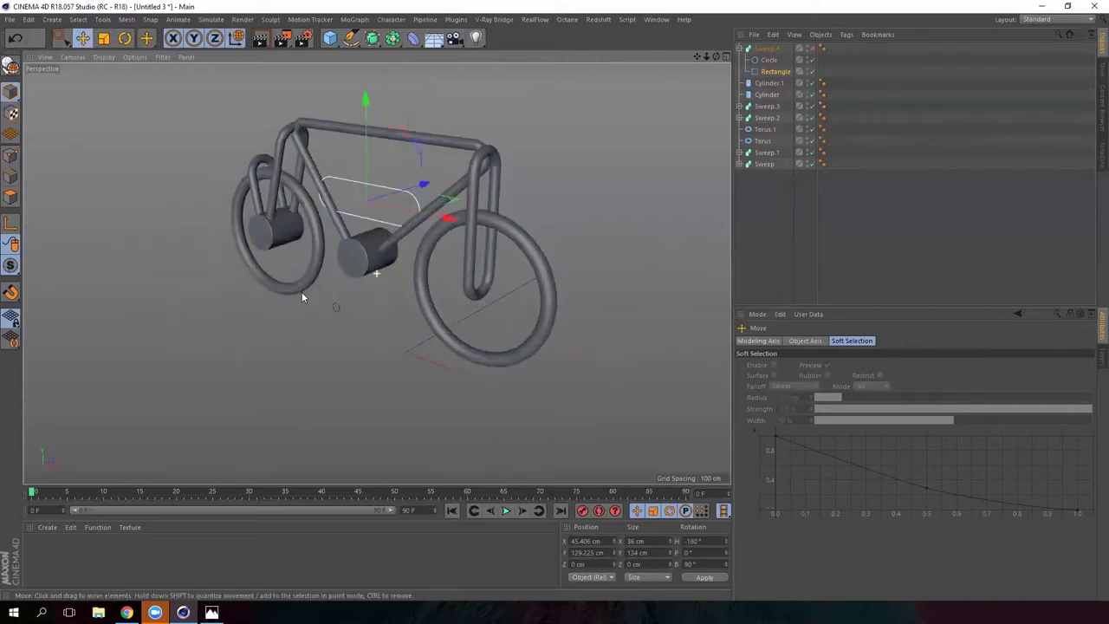
{"action": "left_click_drag", "start_coordinate": [365, 101], "coordinate": [361, 157]}
{"action": "left_click_drag", "start_coordinate": [423, 230], "coordinate": [440, 262]}
- Resize the rectangle to 45 cm width and 198 cm height so it surrounds both hub cylinders
{"action": "left_click", "coordinate": [775, 71]}
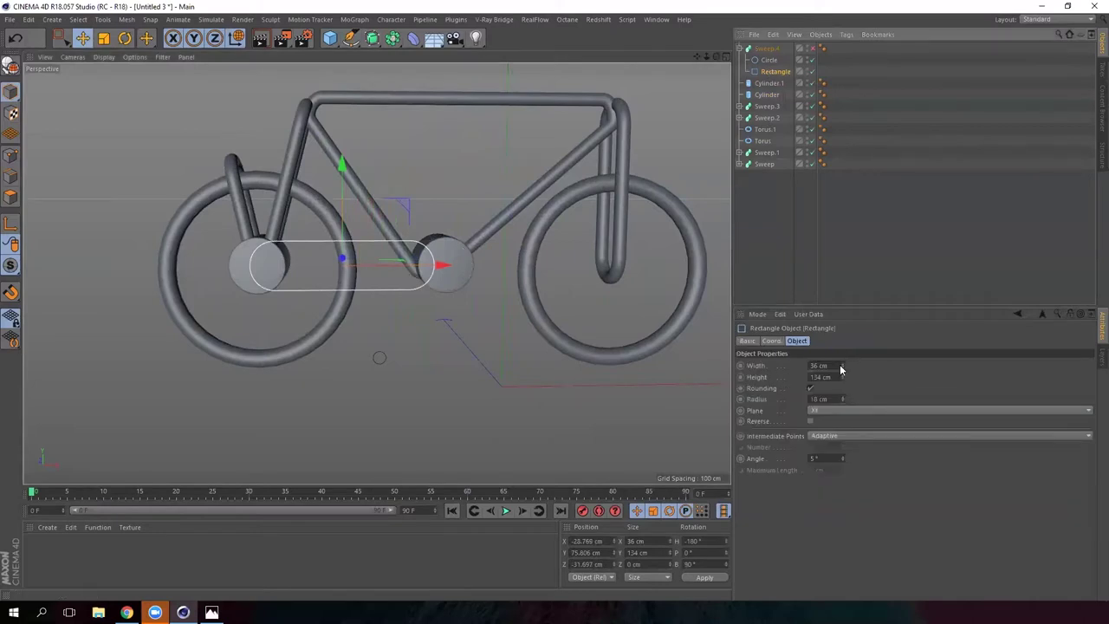
{"action": "left_click_drag", "start_coordinate": [843, 359], "coordinate": [842, 365]}
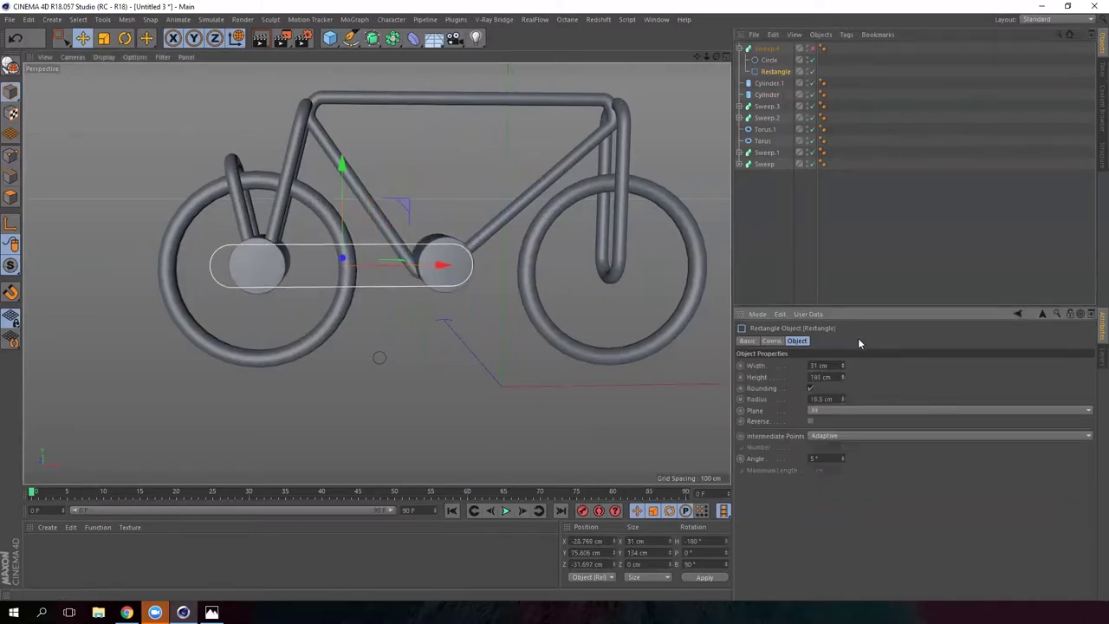
{"action": "left_click_drag", "start_coordinate": [843, 363], "coordinate": [846, 359]}
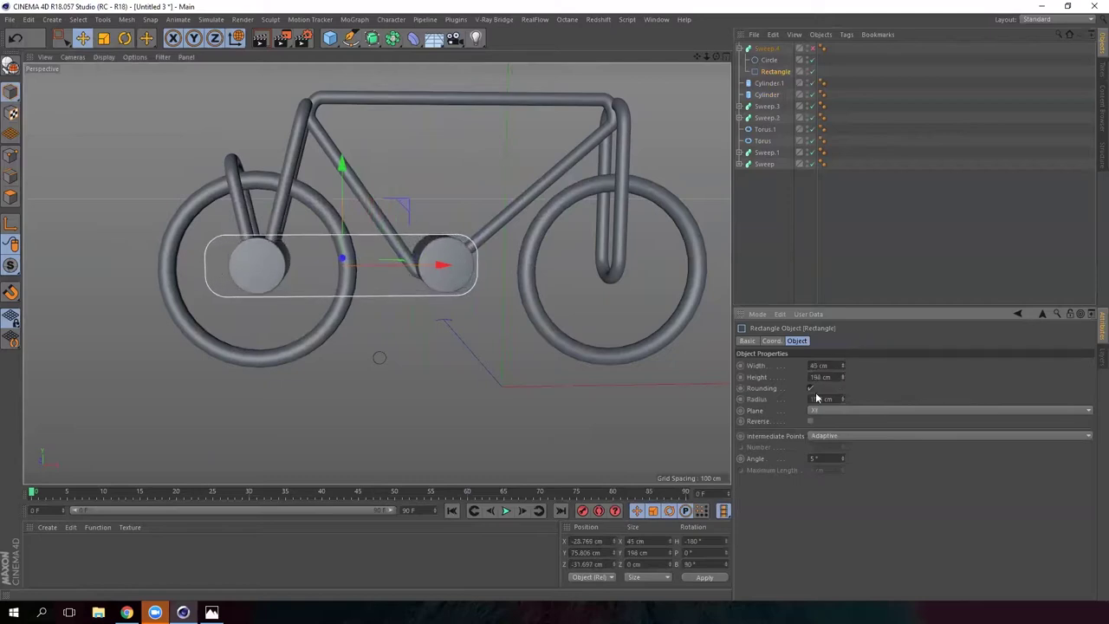
- Shift the rectangle along Z to about -26 cm, near the hub faces, and re-enable its sweep
{"action": "left_click_drag", "start_coordinate": [374, 279], "coordinate": [243, 284], "text": "alt"}
{"action": "left_click_drag", "start_coordinate": [459, 243], "coordinate": [458, 256]}
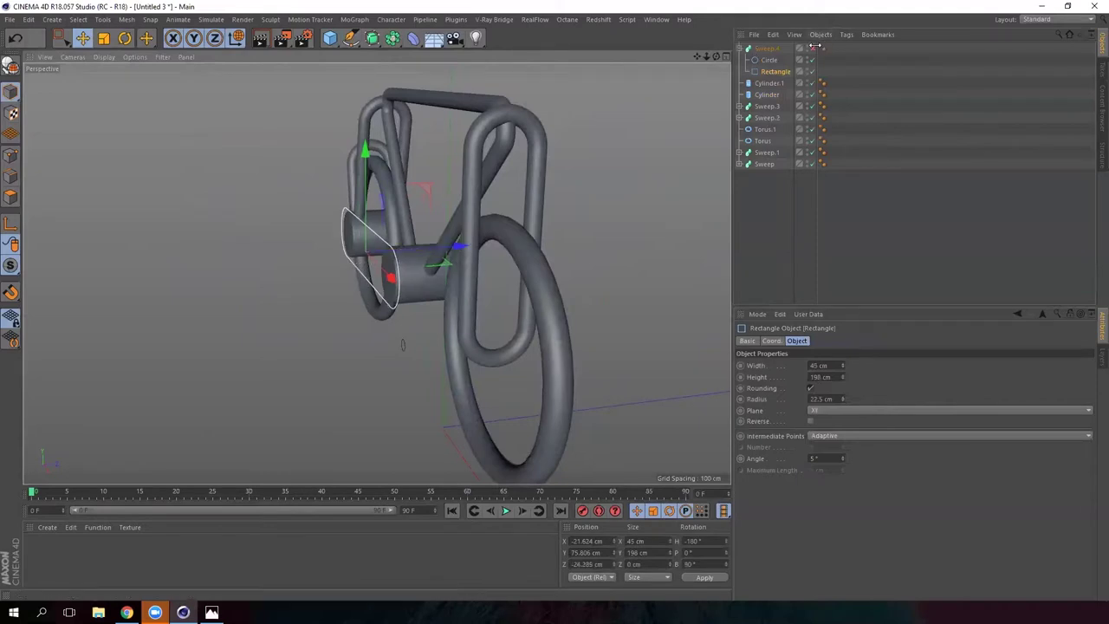
{"action": "left_click_drag", "start_coordinate": [606, 242], "coordinate": [537, 251], "text": "alt"}
- Reduce the left hub cylinder's radius so it fits inside the rounded chain loop
{"action": "left_click", "coordinate": [252, 273]}
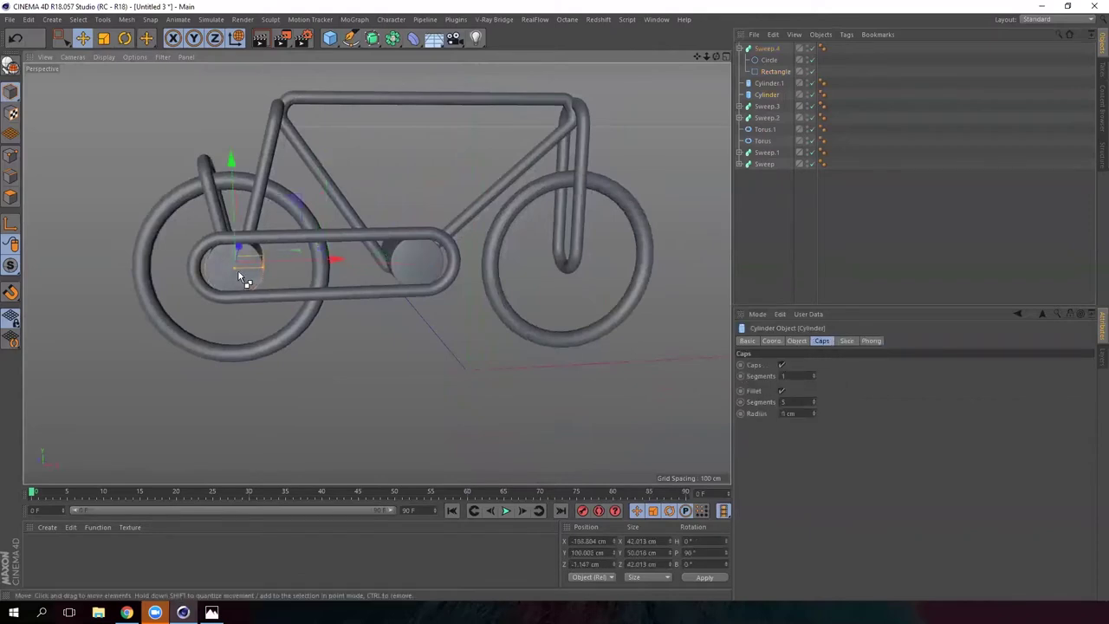
{"action": "left_click_drag", "start_coordinate": [178, 272], "coordinate": [198, 264], "text": "alt"}
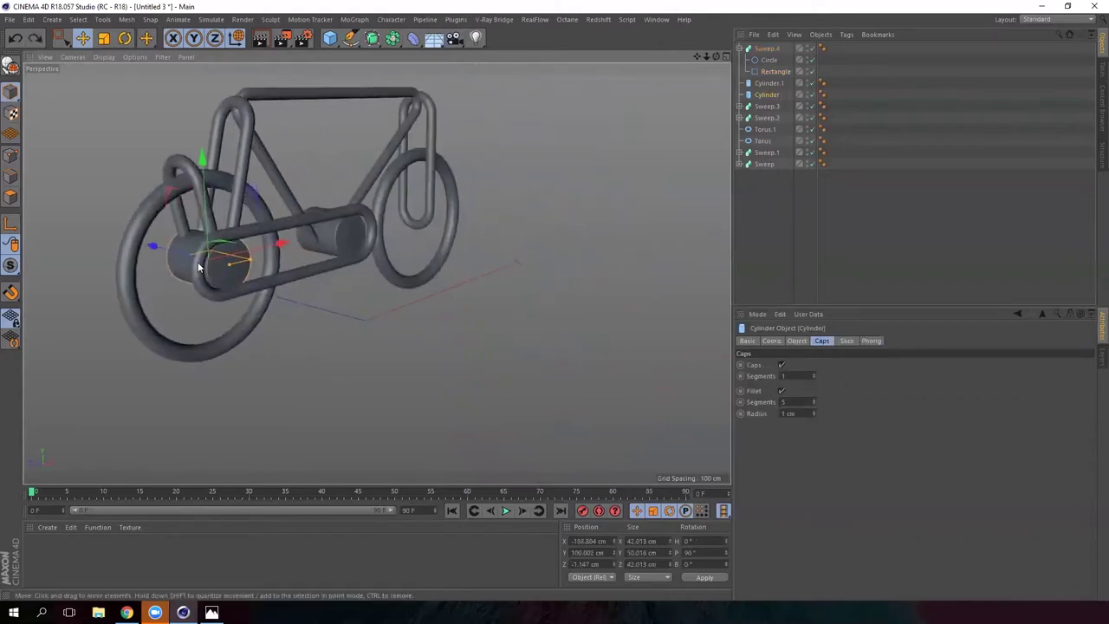
{"action": "right_click_drag", "start_coordinate": [198, 263], "coordinate": [232, 257], "text": "alt"}
{"action": "left_click_drag", "start_coordinate": [232, 257], "coordinate": [159, 277], "text": "alt"}
{"action": "mouse_move", "coordinate": [363, 276]}
{"action": "left_mouse_down", "text": "alt"}
{"action": "mouse_move", "coordinate": [276, 278]}
{"action": "mouse_move", "coordinate": [399, 278]}
{"action": "mouse_move", "coordinate": [369, 273]}
{"action": "left_mouse_up", "text": "alt"}
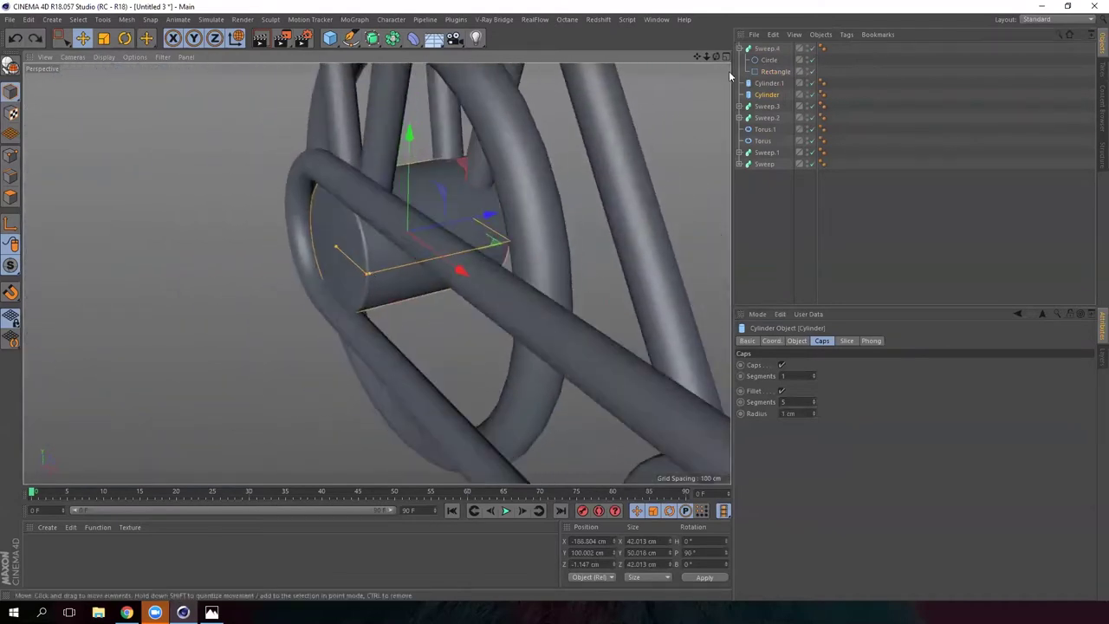
{"action": "key", "text": "ctrl+z"}
{"action": "left_click", "coordinate": [795, 341]}
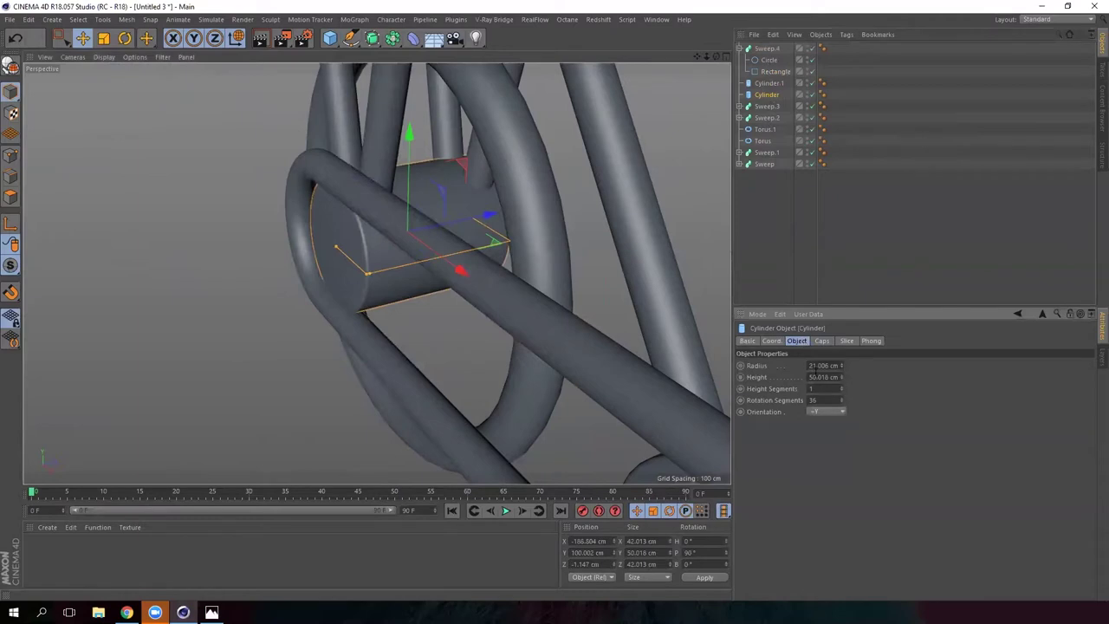
{"action": "left_click", "coordinate": [842, 369]}
{"action": "left_click", "coordinate": [842, 368]}
{"action": "left_click", "coordinate": [842, 368]}
{"action": "left_click", "coordinate": [842, 369]}
- Reduce the hub cylinder at the frame's bottom corner to a radius of about 17 cm
{"action": "left_click_drag", "start_coordinate": [391, 307], "coordinate": [682, 249], "text": "alt"}
{"action": "middle_click_drag", "start_coordinate": [682, 249], "coordinate": [486, 221], "text": "alt"}
{"action": "left_click", "coordinate": [486, 221]}
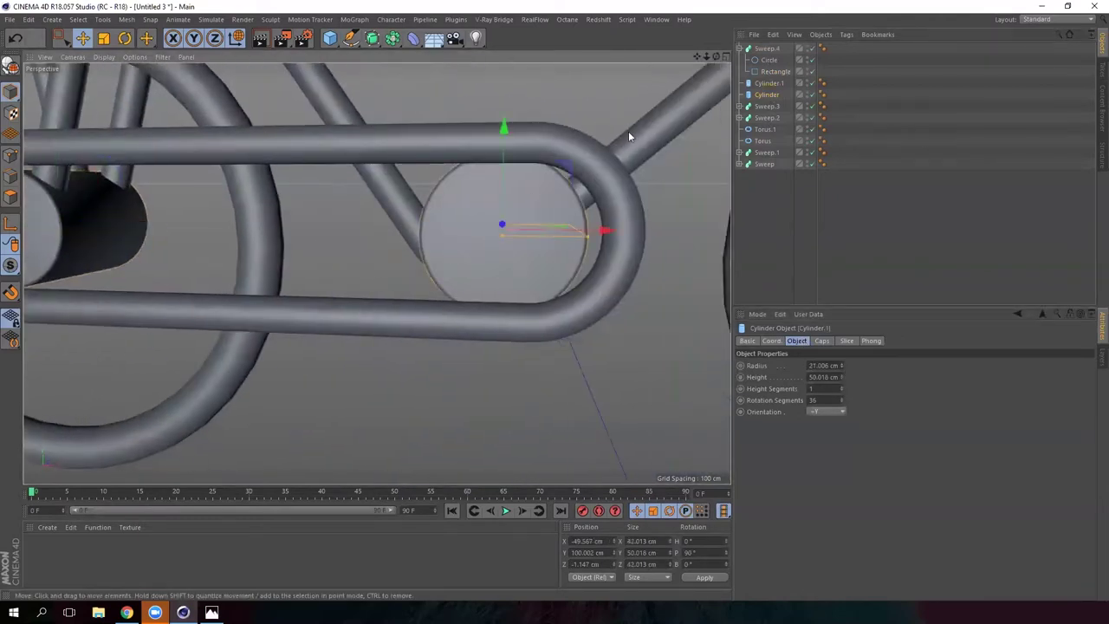
{"action": "left_click", "coordinate": [842, 368]}
{"action": "left_click", "coordinate": [842, 368]}
{"action": "left_click", "coordinate": [842, 368]}
{"action": "left_click", "coordinate": [842, 368]}
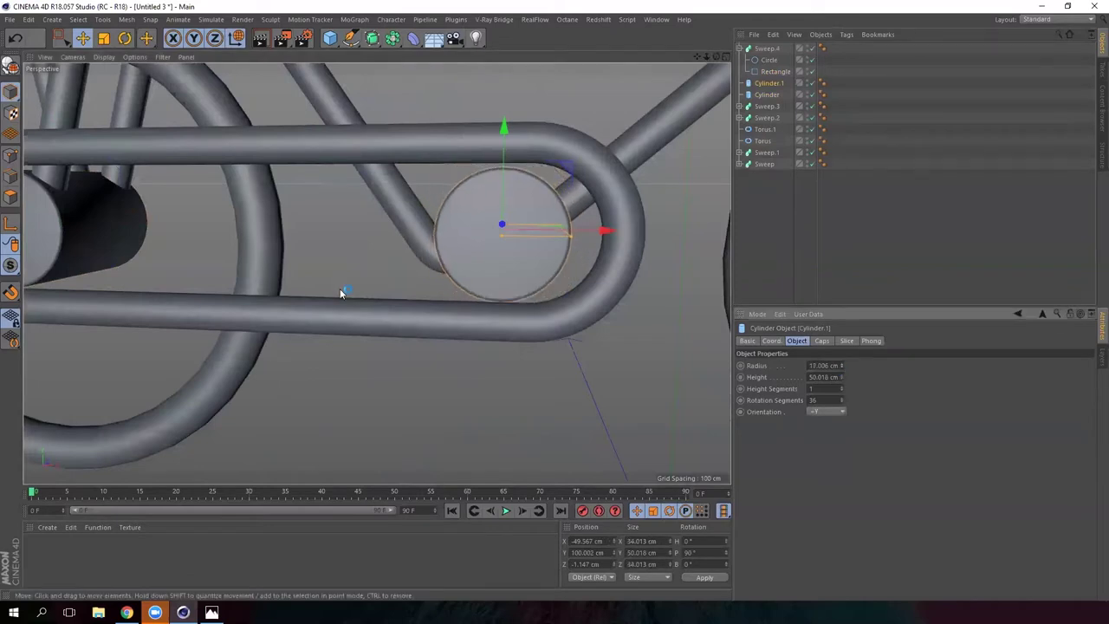
- Shift the chain loop sweep along Z to about 5 cm so it sits closer to the hubs
{"action": "left_click_drag", "start_coordinate": [340, 290], "coordinate": [212, 316], "text": "alt"}
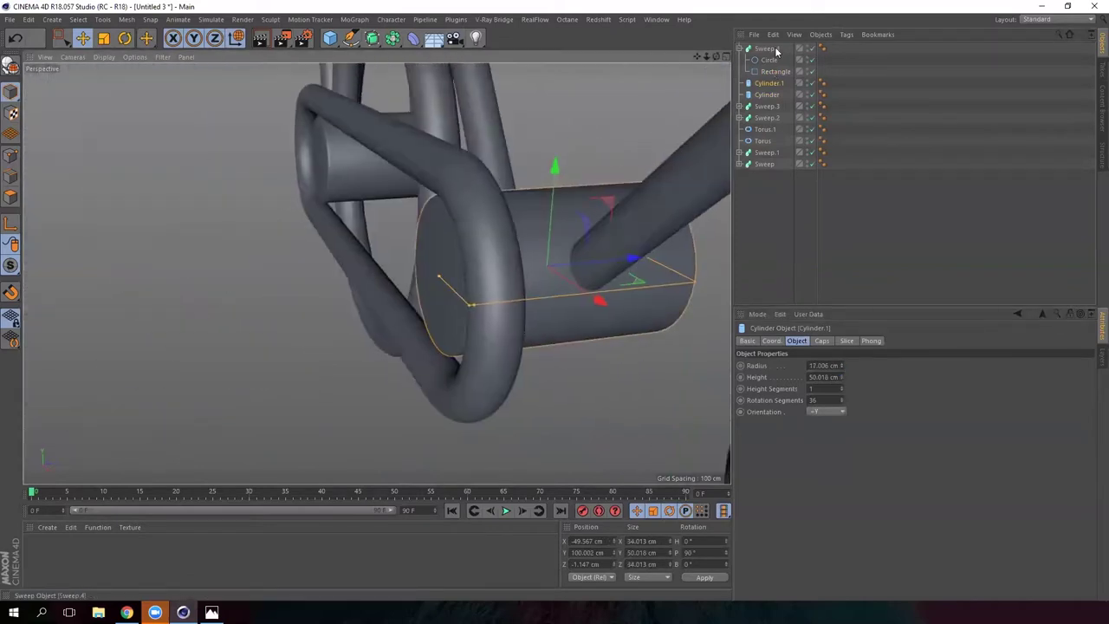
{"action": "left_click", "coordinate": [777, 52]}
{"action": "scroll", "coordinate": [348, 129], "scroll_direction": "down", "scroll_amount": 4}
{"action": "left_click_drag", "start_coordinate": [323, 144], "coordinate": [401, 177], "text": "alt"}
{"action": "mouse_move", "coordinate": [554, 314]}
{"action": "left_mouse_down"}
{"action": "mouse_move", "coordinate": [532, 317]}
{"action": "mouse_move", "coordinate": [545, 322]}
{"action": "left_mouse_up"}
{"action": "left_click_drag", "start_coordinate": [316, 194], "coordinate": [423, 247], "text": "alt"}
{"action": "scroll", "coordinate": [440, 246], "scroll_direction": "down", "scroll_amount": 4}
{"action": "scroll", "coordinate": [424, 250], "scroll_direction": "up", "scroll_amount": 5}
{"action": "left_click_drag", "start_coordinate": [518, 253], "coordinate": [413, 309], "text": "alt"}
{"action": "scroll", "coordinate": [505, 268], "scroll_direction": "down", "scroll_amount": 4}
{"action": "right_click_drag", "start_coordinate": [412, 309], "coordinate": [555, 196], "text": "alt"}
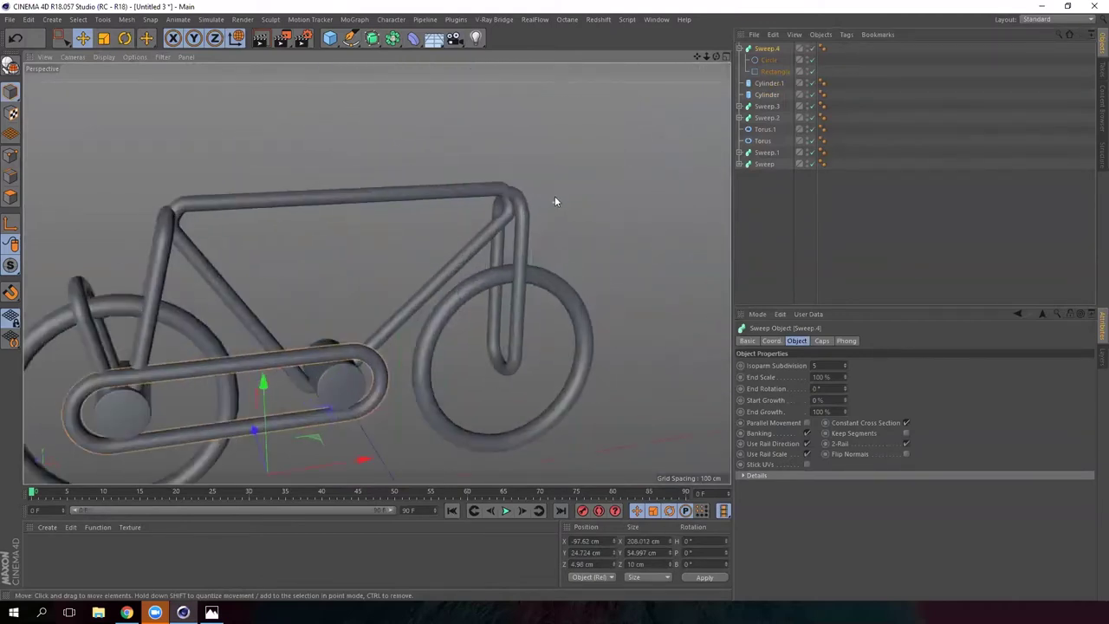
- Add a cylinder and move it along X and Y to stand above the right fork
{"action": "scroll", "coordinate": [505, 184], "scroll_direction": "up", "scroll_amount": 3}
{"action": "left_click_drag", "start_coordinate": [503, 183], "coordinate": [363, 79], "text": "alt"}
{"action": "left_click_drag", "start_coordinate": [330, 40], "coordinate": [560, 49]}
{"action": "left_click_drag", "start_coordinate": [560, 49], "coordinate": [560, 51]}
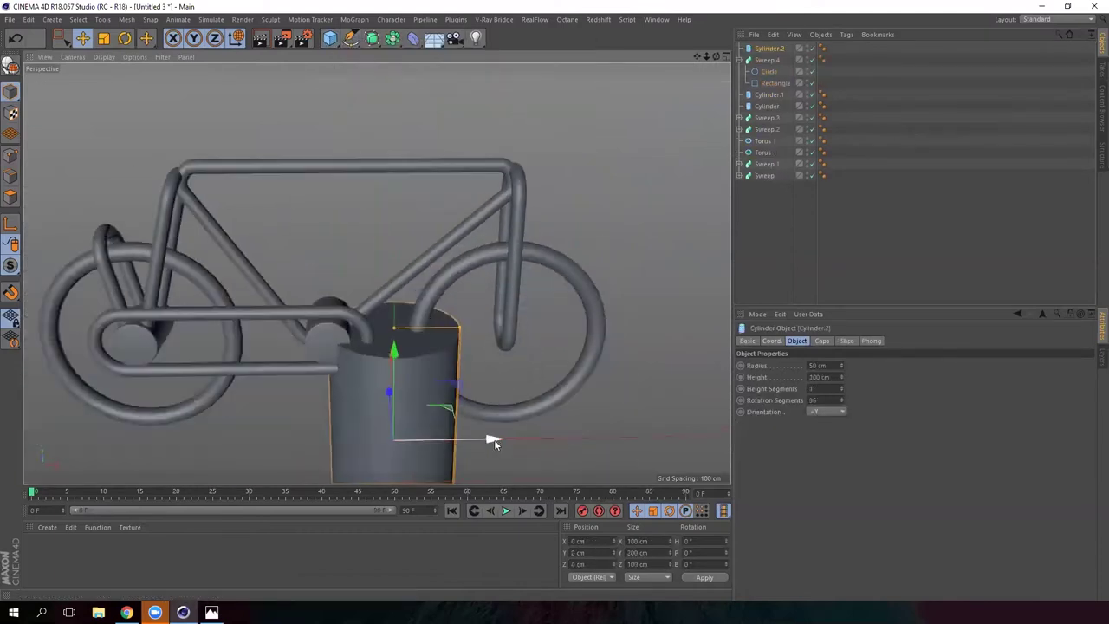
{"action": "left_click_drag", "start_coordinate": [493, 442], "coordinate": [586, 436]}
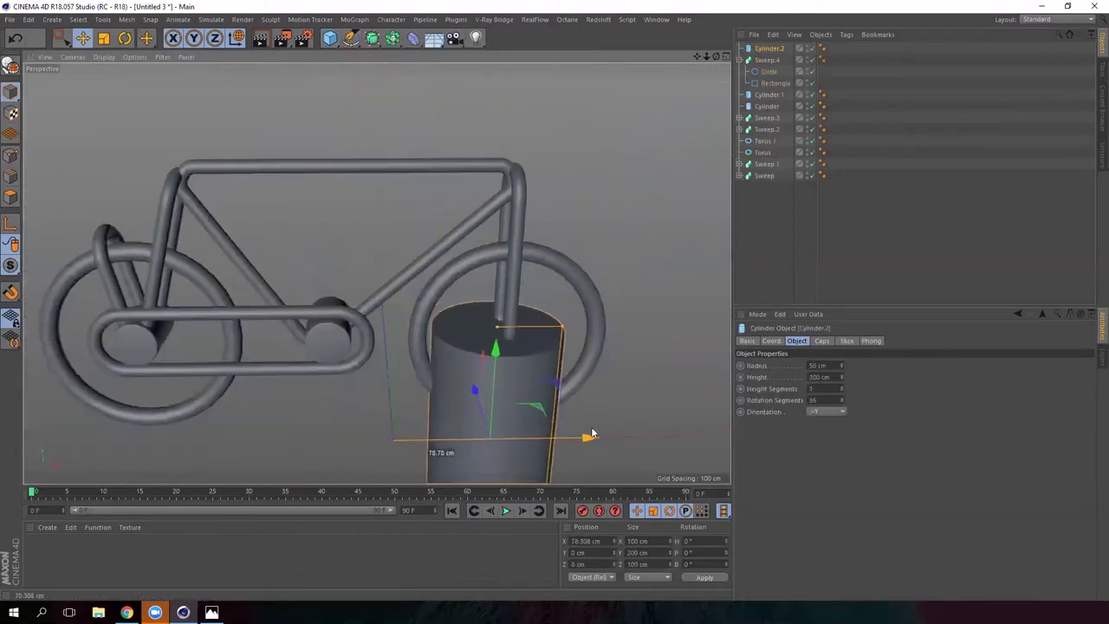
{"action": "left_click_drag", "start_coordinate": [505, 347], "coordinate": [486, 203]}
{"action": "middle_click_drag", "start_coordinate": [486, 203], "coordinate": [473, 339], "text": "alt"}
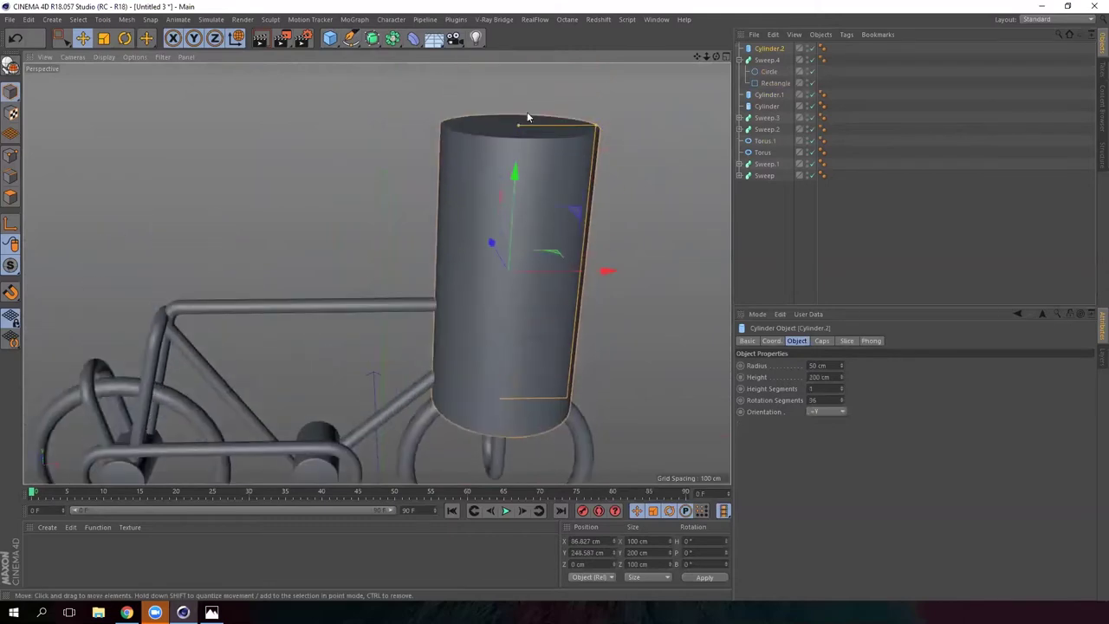
- Slim the new cylinder to tube thickness and lower it onto the top of the right fork as a handlebar stem
{"action": "left_click_drag", "start_coordinate": [595, 127], "coordinate": [451, 267]}
{"action": "left_click_drag", "start_coordinate": [517, 181], "coordinate": [515, 192]}
{"action": "left_click_drag", "start_coordinate": [503, 246], "coordinate": [582, 265], "text": "alt"}
{"action": "left_click_drag", "start_coordinate": [362, 276], "coordinate": [382, 270], "text": "alt"}
{"action": "left_click_drag", "start_coordinate": [492, 197], "coordinate": [458, 319]}
- Add a circle spline and set its plane to XZ
{"action": "left_click_drag", "start_coordinate": [352, 40], "coordinate": [487, 78]}
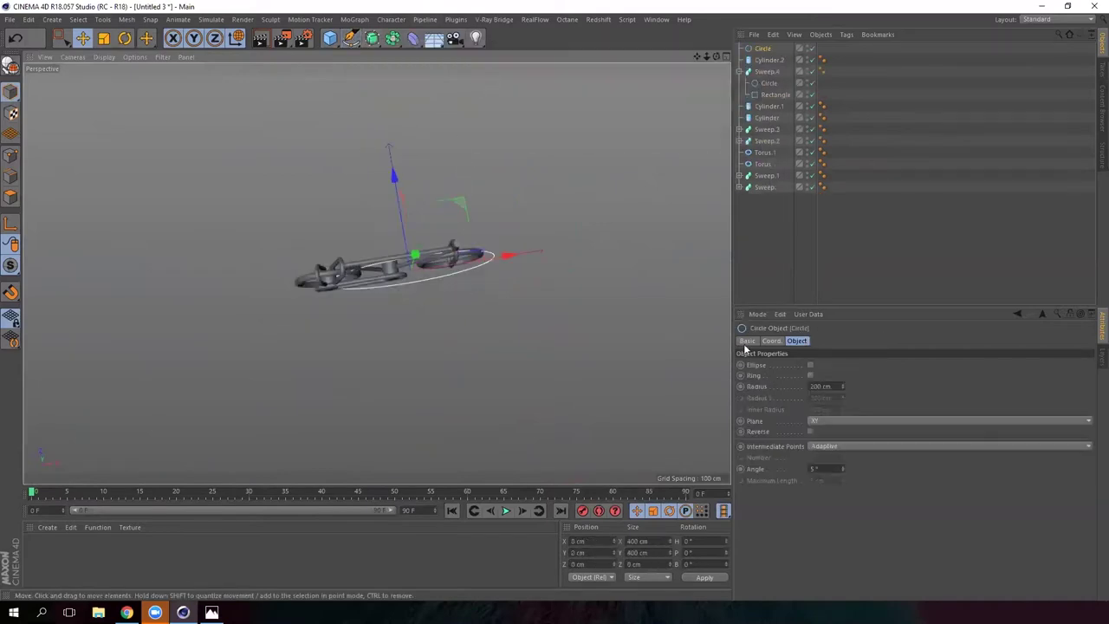
{"action": "left_click", "coordinate": [823, 421]}
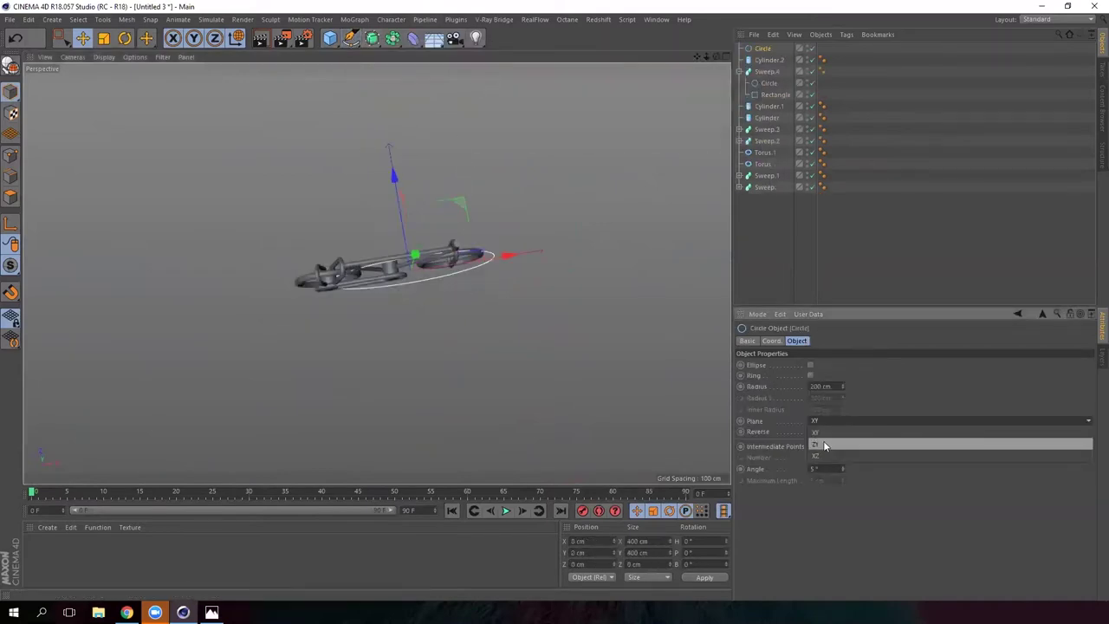
{"action": "left_click", "coordinate": [823, 445]}
{"action": "left_click", "coordinate": [861, 425]}
{"action": "left_click", "coordinate": [814, 431]}
{"action": "left_click", "coordinate": [823, 421]}
{"action": "left_click", "coordinate": [824, 456]}
- Raise the circle spline above the frame, shift it along X and reduce its radius to 62 cm
{"action": "left_click_drag", "start_coordinate": [420, 228], "coordinate": [408, 173], "text": "alt"}
{"action": "left_click_drag", "start_coordinate": [405, 227], "coordinate": [408, 62]}
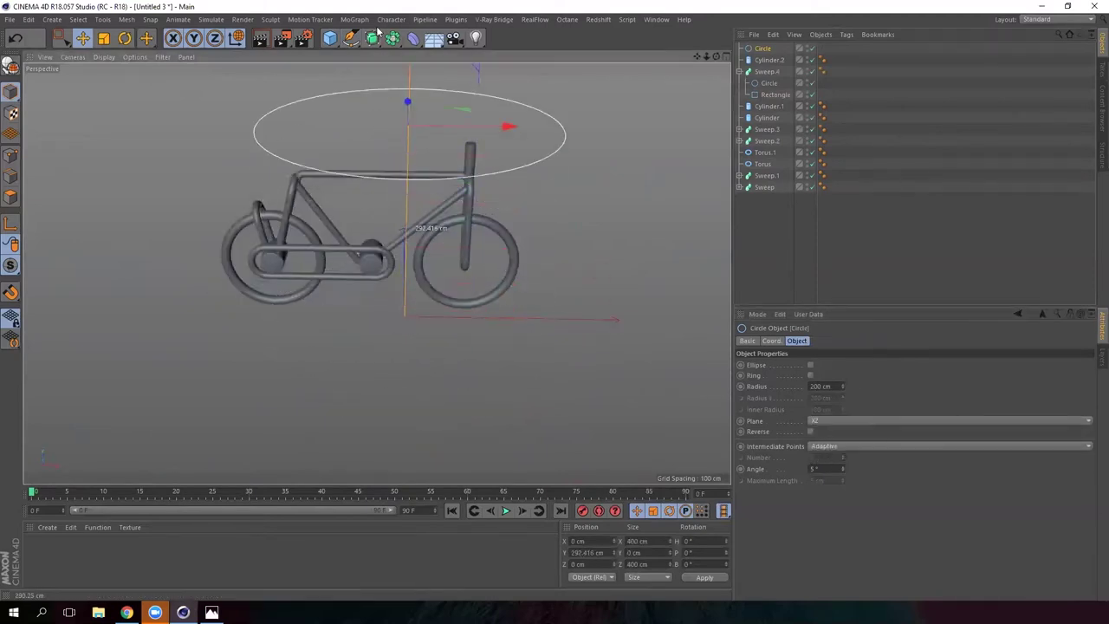
{"action": "left_click_drag", "start_coordinate": [442, 104], "coordinate": [431, 316], "text": "alt"}
{"action": "left_click_drag", "start_coordinate": [842, 387], "coordinate": [824, 471]}
{"action": "left_click_drag", "start_coordinate": [438, 310], "coordinate": [636, 333]}
{"action": "left_click_drag", "start_coordinate": [842, 387], "coordinate": [843, 396]}
- Position the circle at about X 22 cm and Y 269 cm so its edge meets the stem's top
{"action": "left_click_drag", "start_coordinate": [505, 329], "coordinate": [472, 229], "text": "alt"}
{"action": "scroll", "coordinate": [472, 259], "scroll_direction": "up", "scroll_amount": 4}
{"action": "middle_click_drag", "start_coordinate": [518, 396], "coordinate": [465, 208], "text": "alt"}
{"action": "left_click_drag", "start_coordinate": [465, 209], "coordinate": [472, 279], "text": "alt"}
{"action": "left_click_drag", "start_coordinate": [499, 204], "coordinate": [513, 203]}
{"action": "left_click_drag", "start_coordinate": [424, 108], "coordinate": [423, 128]}
{"action": "left_click_drag", "start_coordinate": [517, 228], "coordinate": [513, 232]}
{"action": "left_click_drag", "start_coordinate": [487, 261], "coordinate": [479, 373], "text": "alt"}
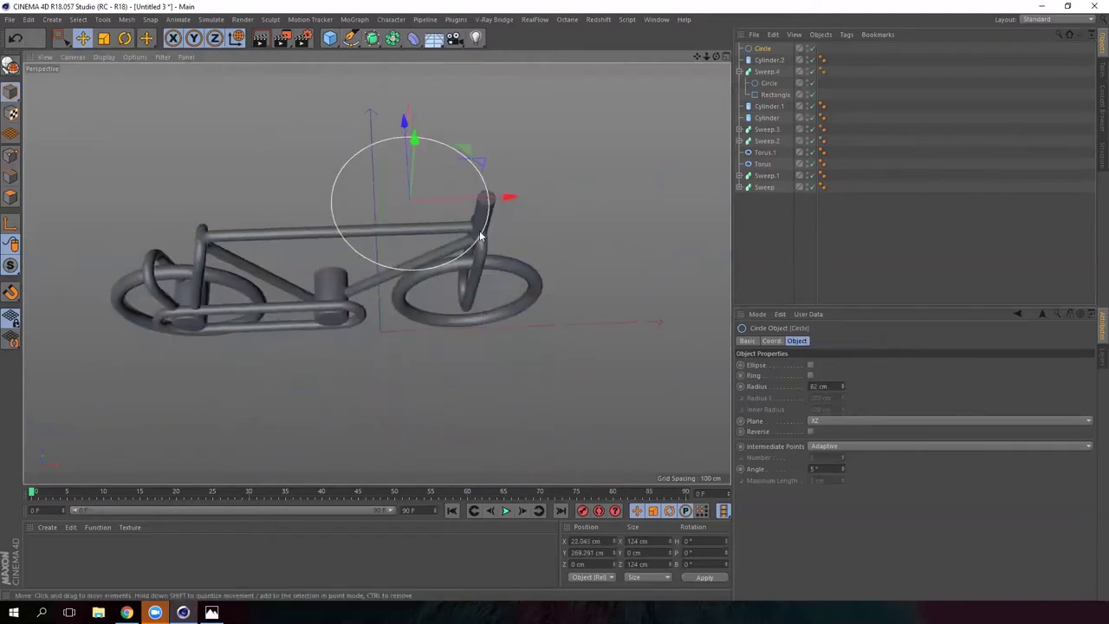
{"action": "middle_click_drag", "start_coordinate": [479, 232], "coordinate": [512, 279], "text": "alt"}
- Convert the circle to an editable spline and select its point at Z -62 cm in point mode
{"action": "left_click", "coordinate": [759, 50]}
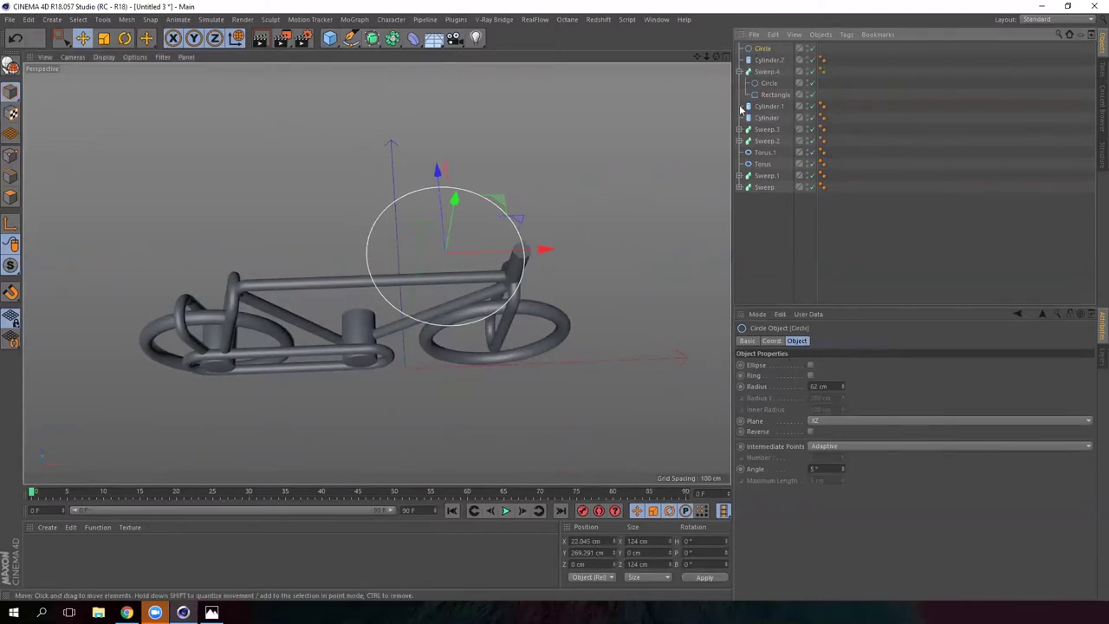
{"action": "key", "text": "c"}
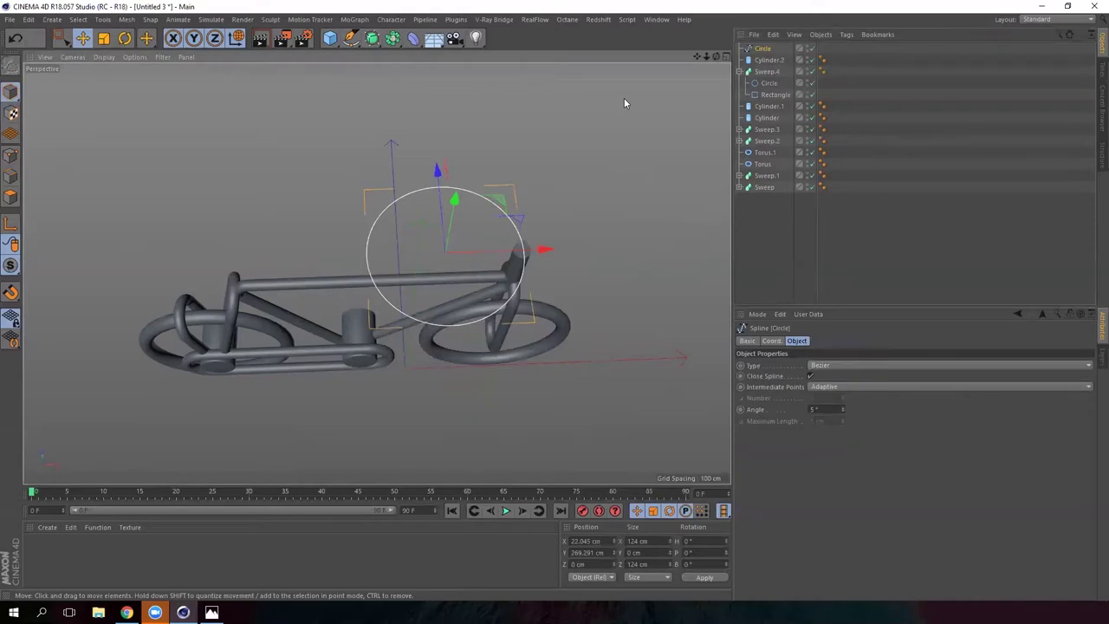
{"action": "left_click", "coordinate": [11, 156]}
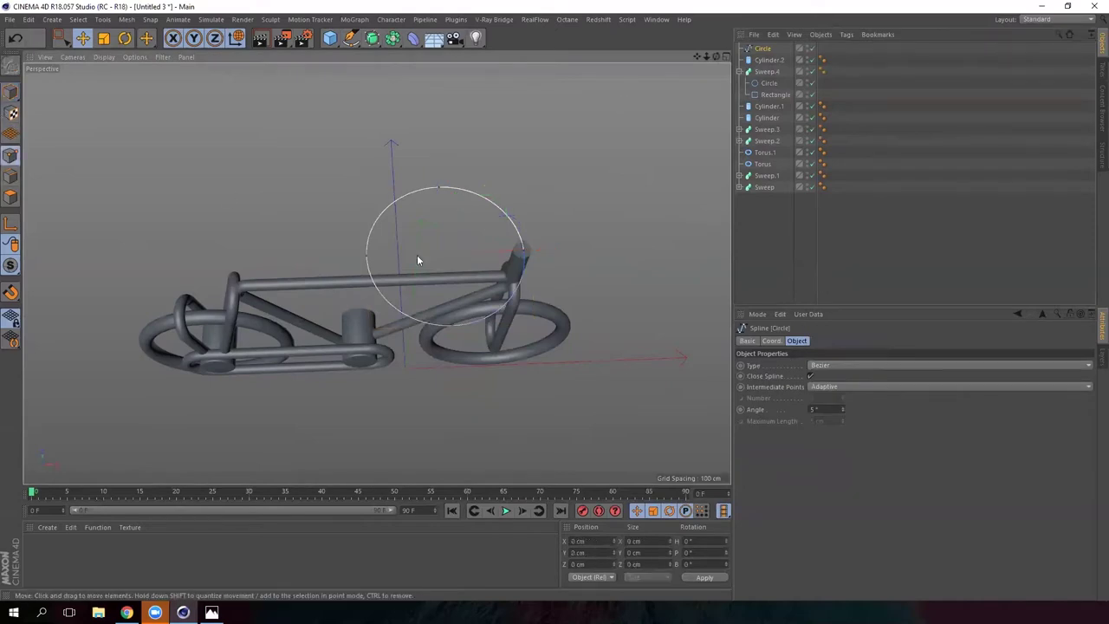
{"action": "left_click_drag", "start_coordinate": [437, 283], "coordinate": [473, 306], "text": "alt"}
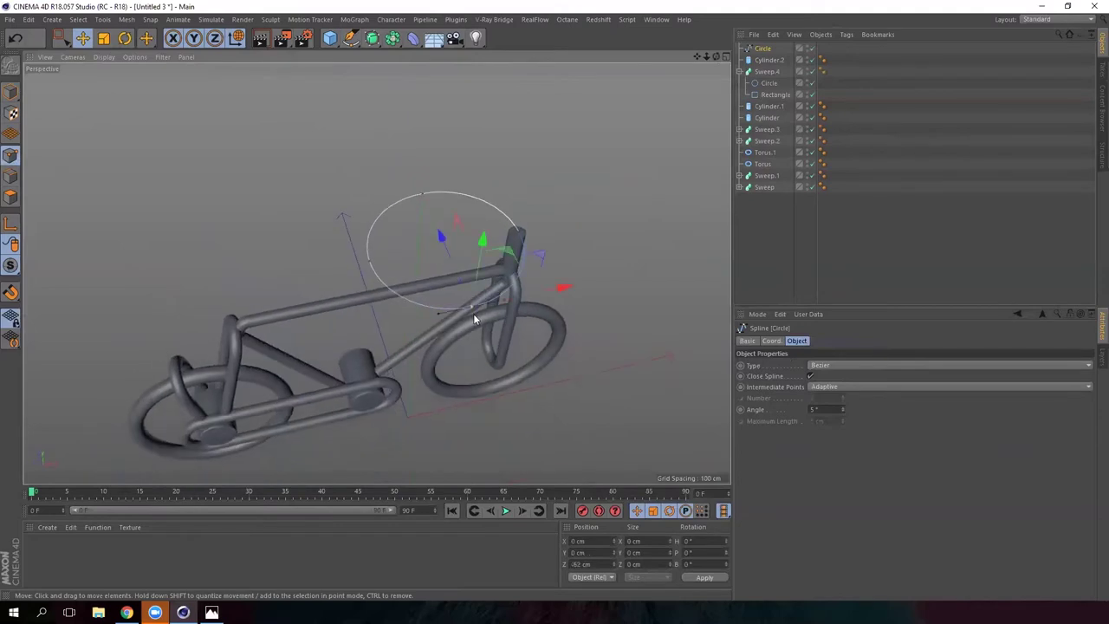
- Turn off Close Spline for the circle and delete the selected point
{"action": "left_click_drag", "start_coordinate": [533, 349], "coordinate": [502, 387], "text": "alt"}
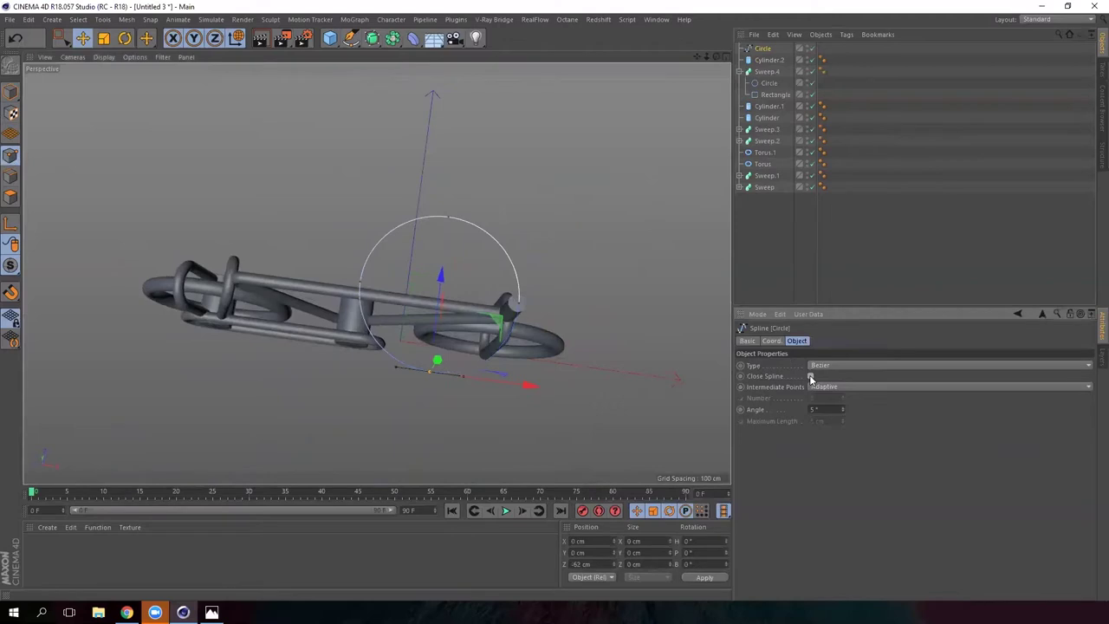
{"action": "left_click_drag", "start_coordinate": [495, 376], "coordinate": [358, 408], "text": "alt"}
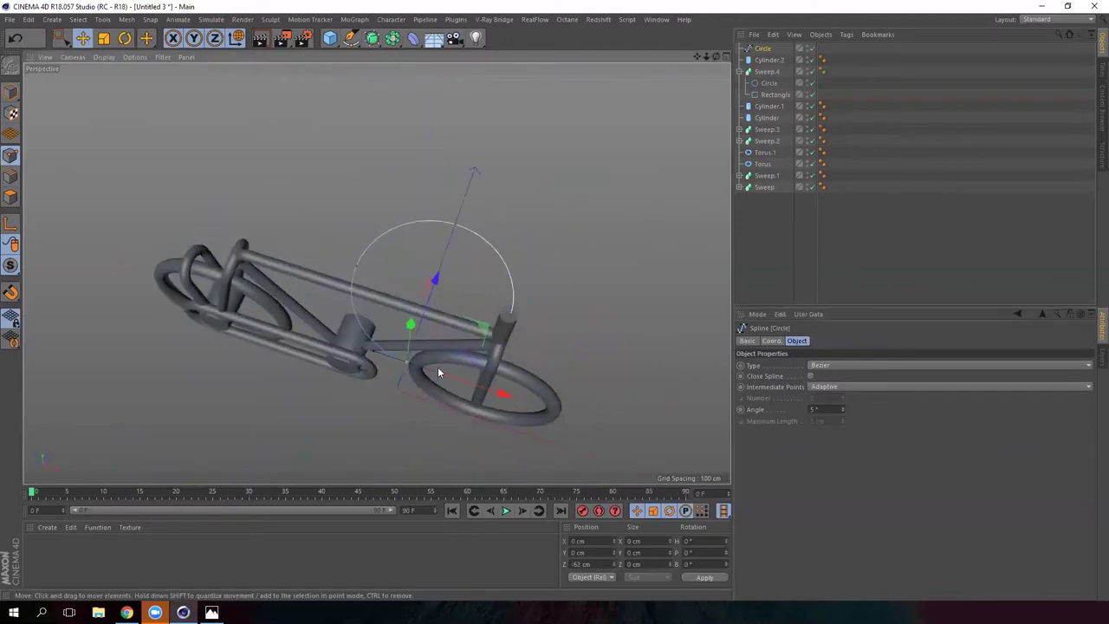
{"action": "key", "text": "Delete"}
- Rotate the open arc spline to a heading of -90° so its curve meets the handlebar stem
{"action": "left_click", "coordinate": [10, 91]}
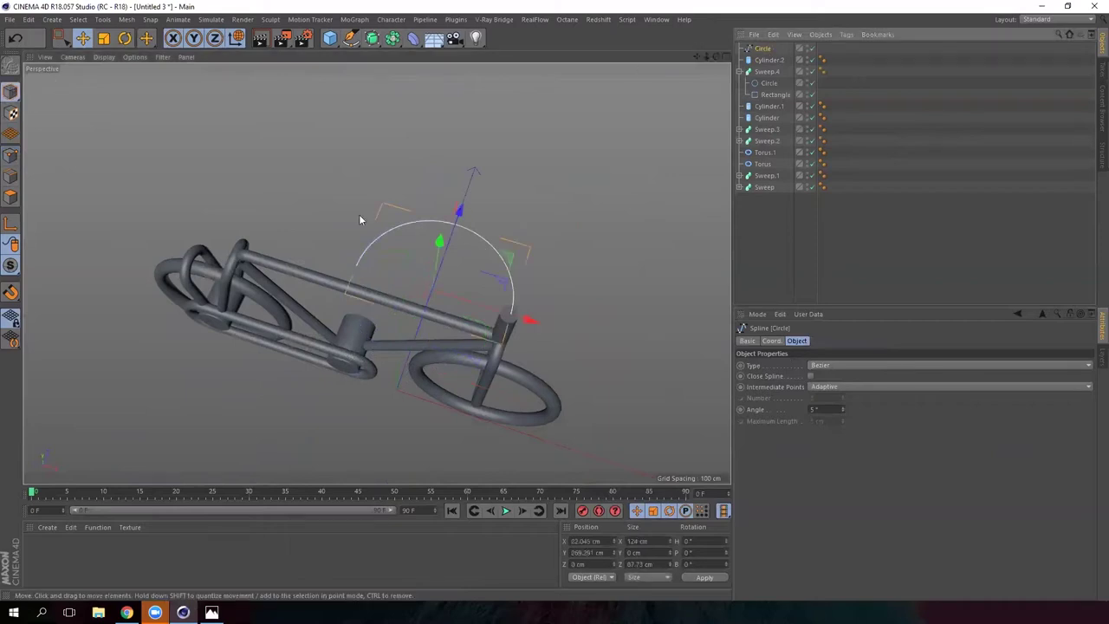
{"action": "left_click", "coordinate": [124, 41]}
{"action": "left_click_drag", "start_coordinate": [458, 347], "coordinate": [338, 317]}
{"action": "left_click_drag", "start_coordinate": [425, 299], "coordinate": [539, 168], "text": "alt"}
- Duplicate the chain loop's sweep object and expand the copy to show its splines
{"action": "left_click", "coordinate": [750, 73]}
{"action": "left_click", "coordinate": [739, 71]}
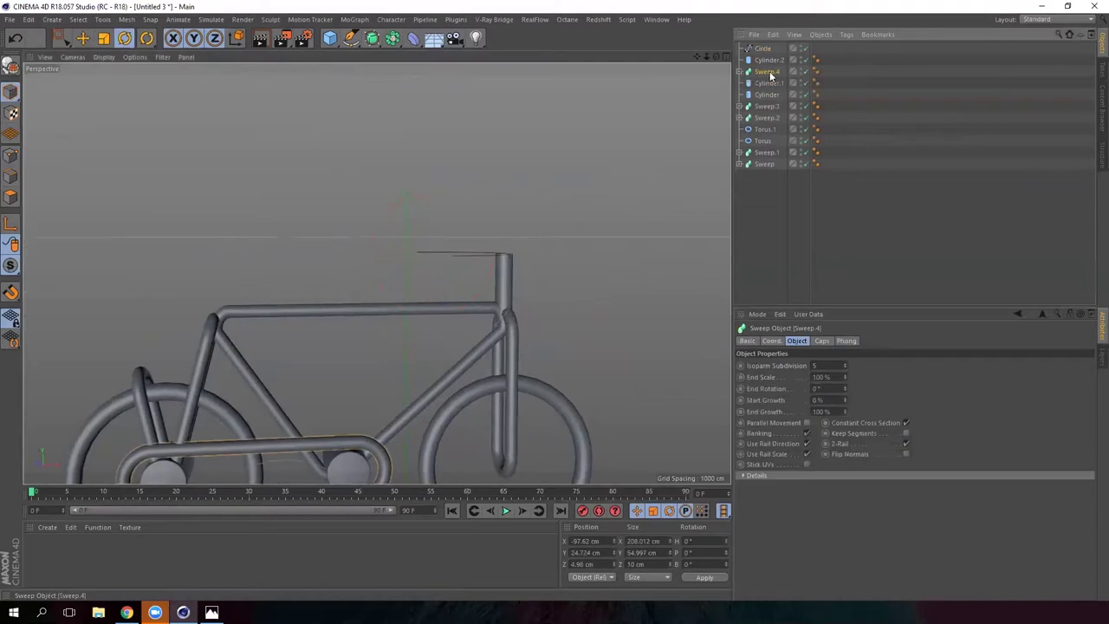
{"action": "key", "text": "ctrl+c"}
{"action": "key", "text": "ctrl+v"}
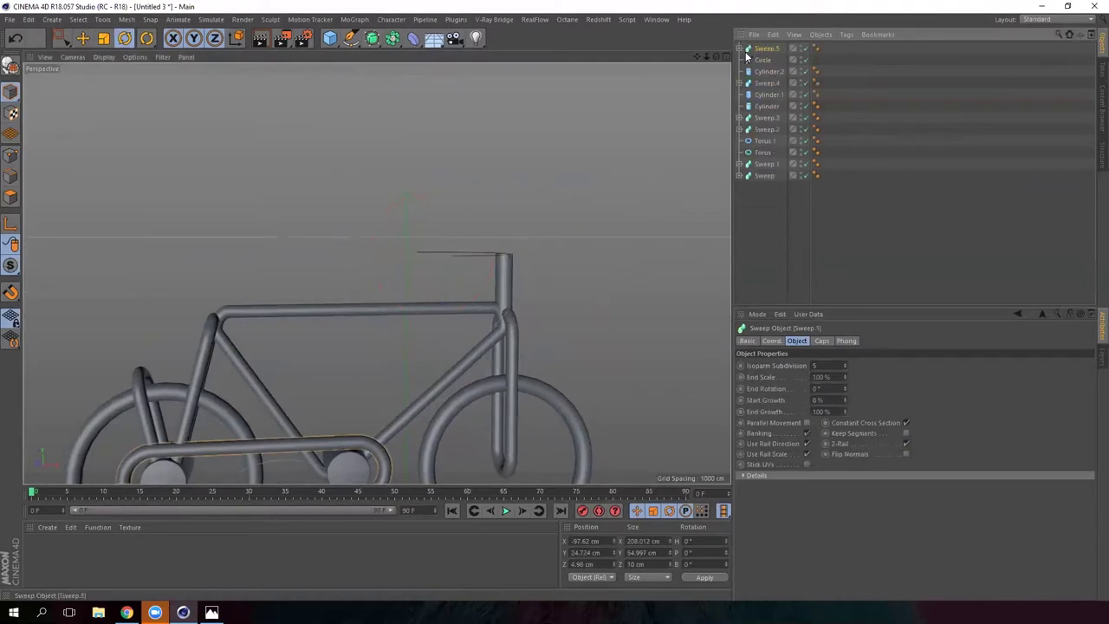
{"action": "left_click", "coordinate": [739, 48]}
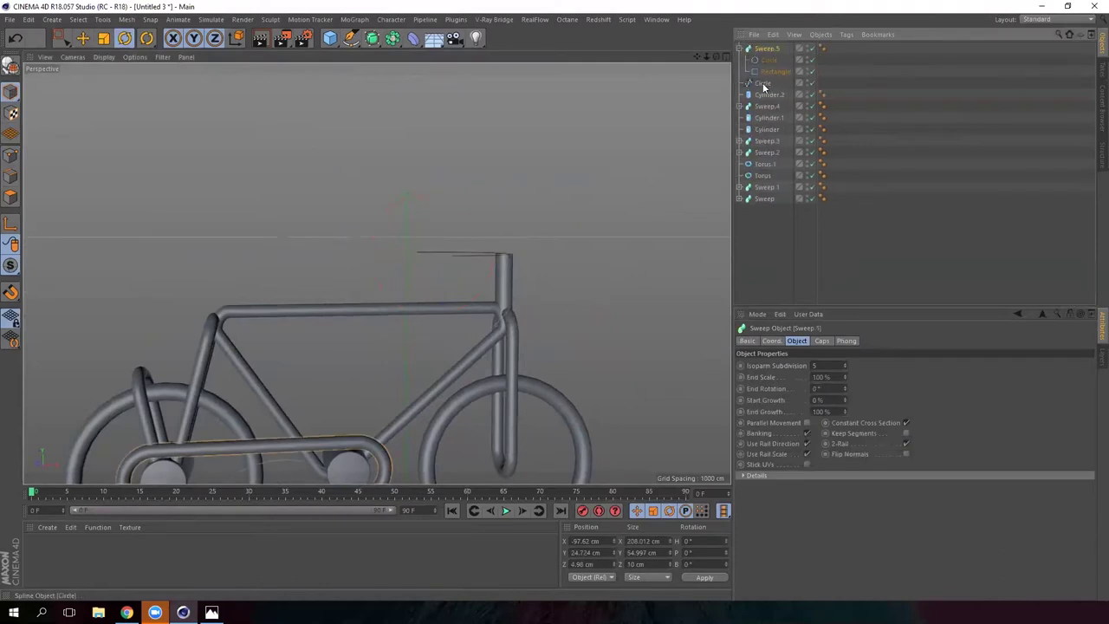
- Place the open handlebar arc in the copied sweep as its path and delete the rounded rectangle spline from it
{"action": "left_click_drag", "start_coordinate": [762, 86], "coordinate": [762, 86], "text": "ctrl"}
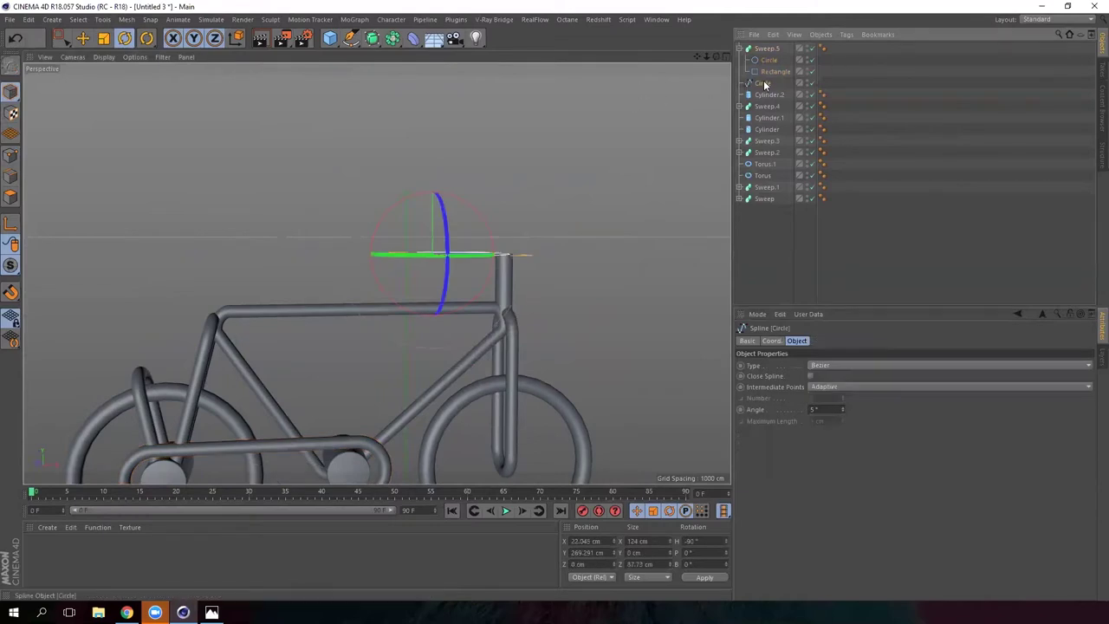
{"action": "left_click_drag", "start_coordinate": [778, 66], "coordinate": [773, 73]}
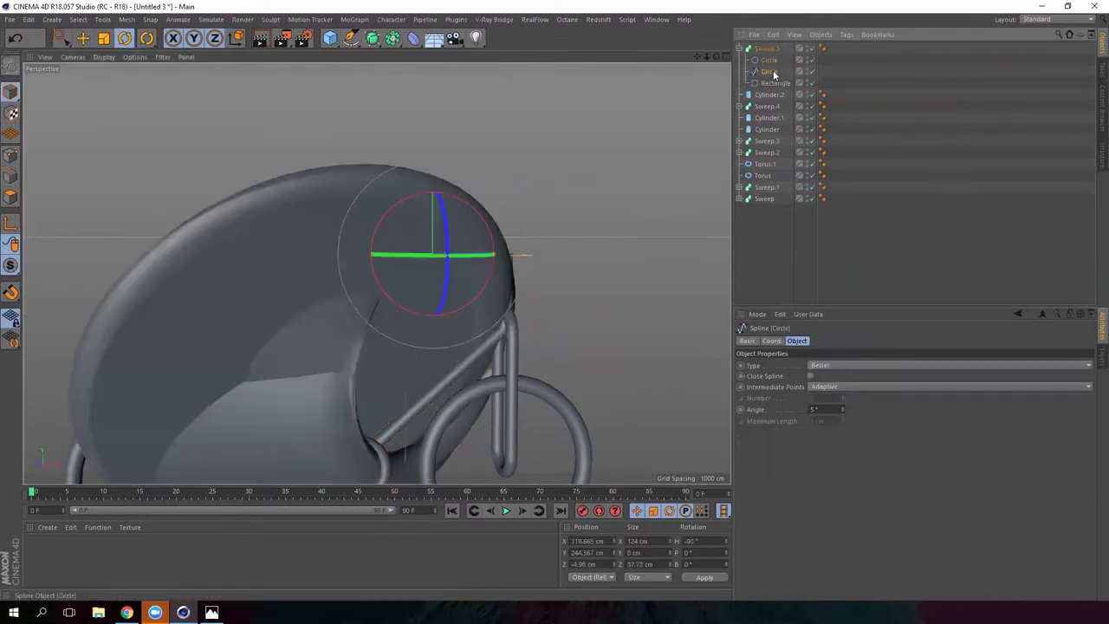
{"action": "left_click", "coordinate": [776, 85]}
{"action": "key", "text": "Delete"}
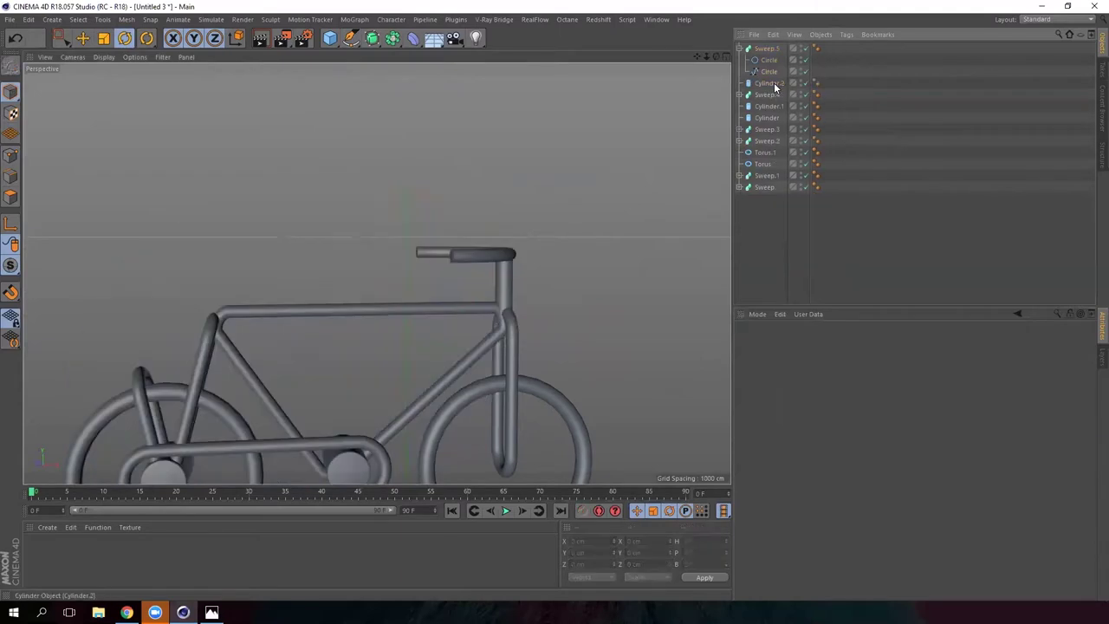
{"action": "scroll", "coordinate": [427, 270], "scroll_direction": "up", "scroll_amount": 3}
{"action": "mouse_move", "coordinate": [448, 252]}
{"action": "left_mouse_down", "text": "alt"}
{"action": "mouse_move", "coordinate": [520, 289]}
{"action": "mouse_move", "coordinate": [451, 300]}
{"action": "mouse_move", "coordinate": [458, 306]}
{"action": "mouse_move", "coordinate": [445, 244]}
{"action": "left_mouse_up", "text": "alt"}
{"action": "scroll", "coordinate": [454, 251], "scroll_direction": "up", "scroll_amount": 3}
{"action": "scroll", "coordinate": [459, 267], "scroll_direction": "down", "scroll_amount": 3}
- Set the radius of the handlebar sweep's profile circle to 7 cm
{"action": "left_click", "coordinate": [769, 60]}
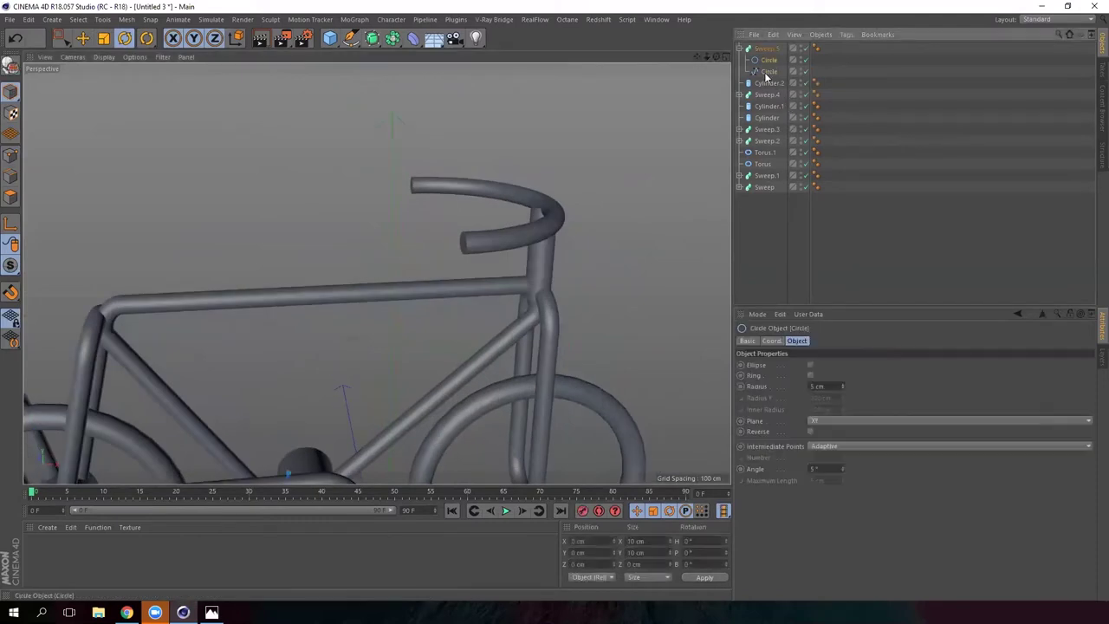
{"action": "left_click", "coordinate": [842, 384]}
{"action": "left_click", "coordinate": [842, 384]}
{"action": "left_click_drag", "start_coordinate": [514, 216], "coordinate": [495, 251], "text": "alt"}
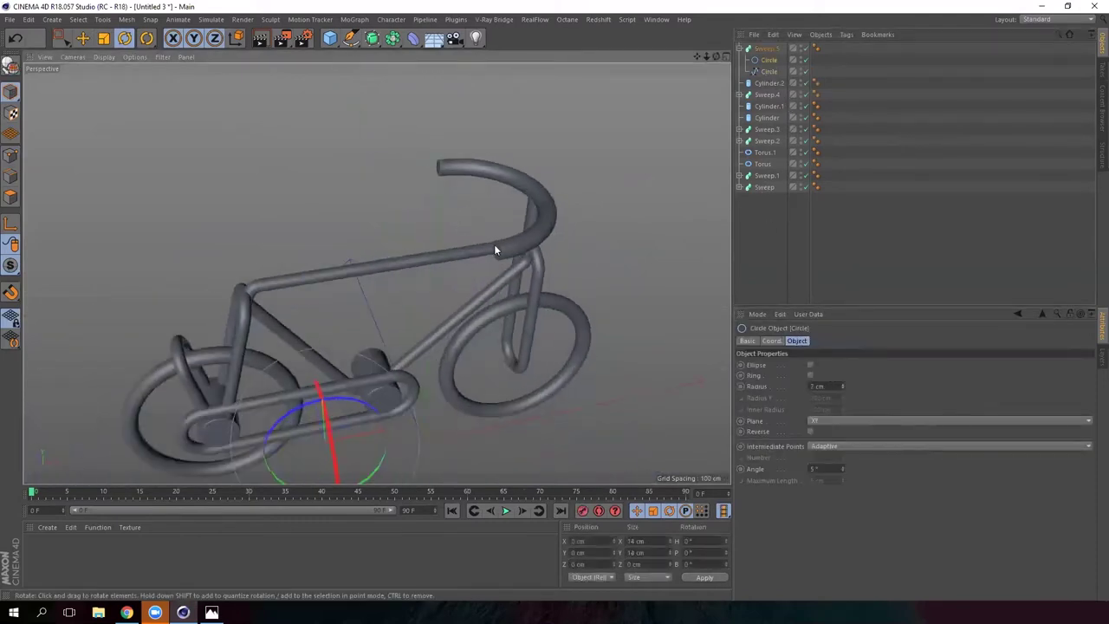
- Slightly reduce the radius of the handlebar stem cylinder
{"action": "left_click", "coordinate": [761, 82]}
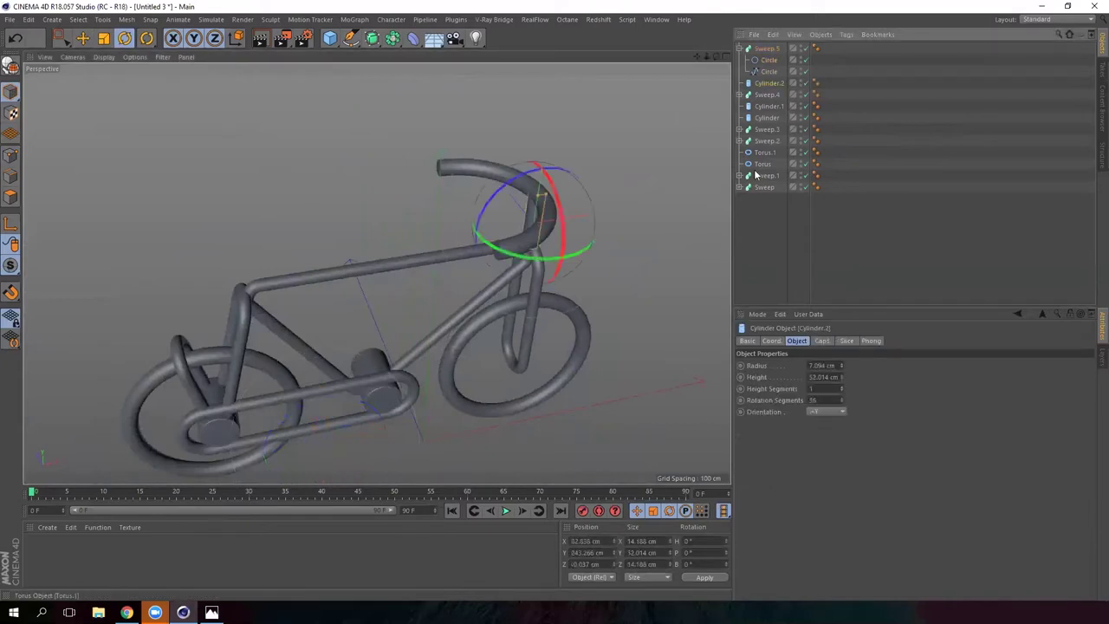
{"action": "left_click", "coordinate": [843, 368]}
{"action": "mouse_move", "coordinate": [433, 203]}
{"action": "left_mouse_down", "text": "alt"}
{"action": "mouse_move", "coordinate": [410, 164]}
{"action": "mouse_move", "coordinate": [437, 194]}
{"action": "left_mouse_up", "text": "alt"}
- Set the handlebar profile circle's radius to 6 cm
{"action": "left_click", "coordinate": [772, 60]}
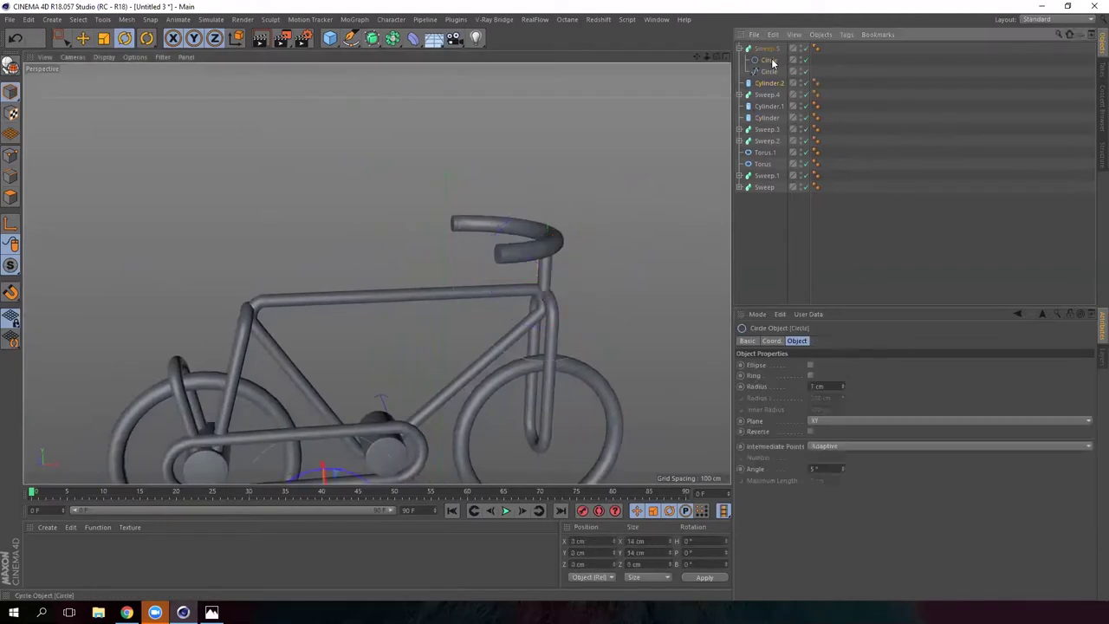
{"action": "left_click", "coordinate": [843, 388]}
{"action": "left_click_drag", "start_coordinate": [390, 245], "coordinate": [403, 195], "text": "alt"}
{"action": "scroll", "coordinate": [386, 239], "scroll_direction": "up", "scroll_amount": 4}
{"action": "scroll", "coordinate": [386, 239], "scroll_direction": "down", "scroll_amount": 5}
{"action": "scroll", "coordinate": [407, 200], "scroll_direction": "up", "scroll_amount": 5}
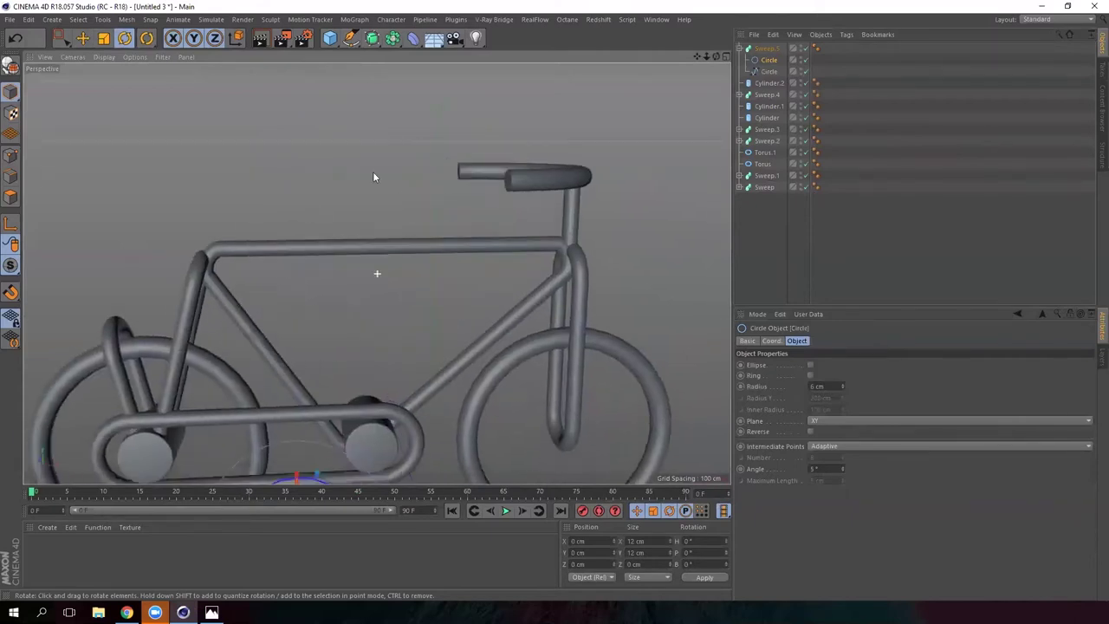
{"action": "left_click_drag", "start_coordinate": [469, 379], "coordinate": [535, 322], "text": "alt"}
{"action": "scroll", "coordinate": [469, 272], "scroll_direction": "down", "scroll_amount": 3}
- Add a sphere with a radius of about 15.6 cm as a grip at one handlebar end and a copy at the other end
{"action": "left_click", "coordinate": [413, 331]}
{"action": "left_click_drag", "start_coordinate": [414, 333], "coordinate": [485, 414], "text": "alt"}
{"action": "left_click", "coordinate": [81, 40]}
{"action": "mouse_move", "coordinate": [350, 268]}
{"action": "left_mouse_down"}
{"action": "mouse_move", "coordinate": [358, 277]}
{"action": "mouse_move", "coordinate": [336, 258]}
{"action": "mouse_move", "coordinate": [351, 272]}
{"action": "mouse_move", "coordinate": [364, 260]}
{"action": "left_mouse_up"}
{"action": "left_click_drag", "start_coordinate": [339, 45], "coordinate": [561, 78]}
{"action": "left_click_drag", "start_coordinate": [512, 341], "coordinate": [451, 341]}
{"action": "left_click_drag", "start_coordinate": [448, 232], "coordinate": [433, 63]}
{"action": "left_click_drag", "start_coordinate": [328, 170], "coordinate": [263, 165]}
{"action": "left_click_drag", "start_coordinate": [262, 167], "coordinate": [266, 296], "text": "alt"}
{"action": "left_click_drag", "start_coordinate": [383, 175], "coordinate": [386, 162]}
{"action": "left_click_drag", "start_coordinate": [283, 247], "coordinate": [257, 255]}
{"action": "middle_click_drag", "start_coordinate": [257, 255], "coordinate": [408, 257], "text": "alt"}
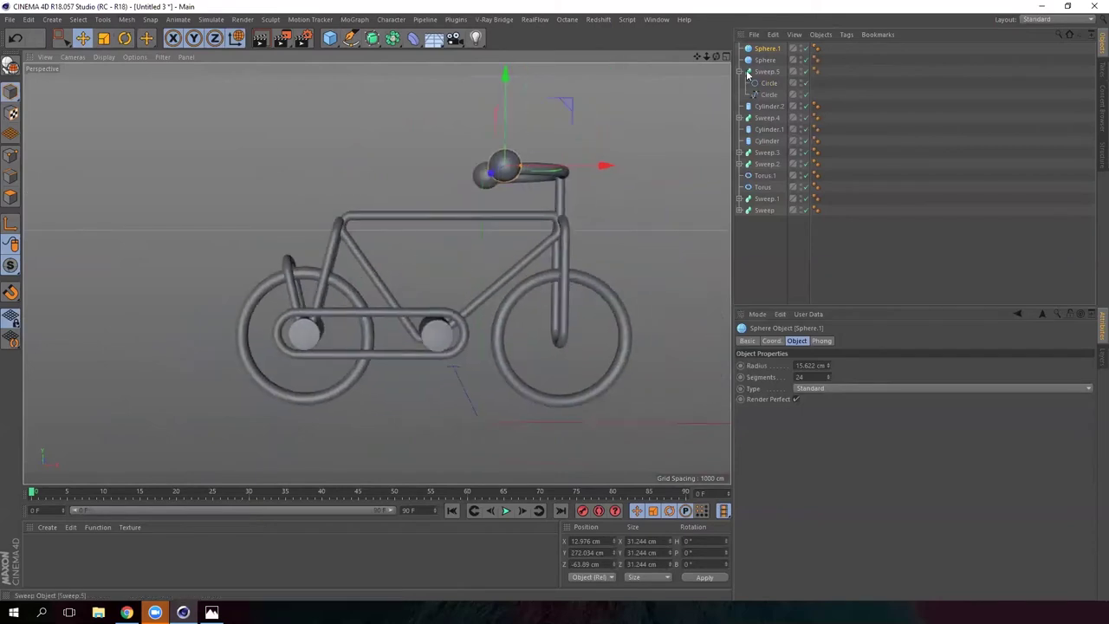
- Collapse the handlebar sweep and reorder the scene objects by type, with toruses and cylinders between the spheres and the sweeps
{"action": "left_click", "coordinate": [739, 72]}
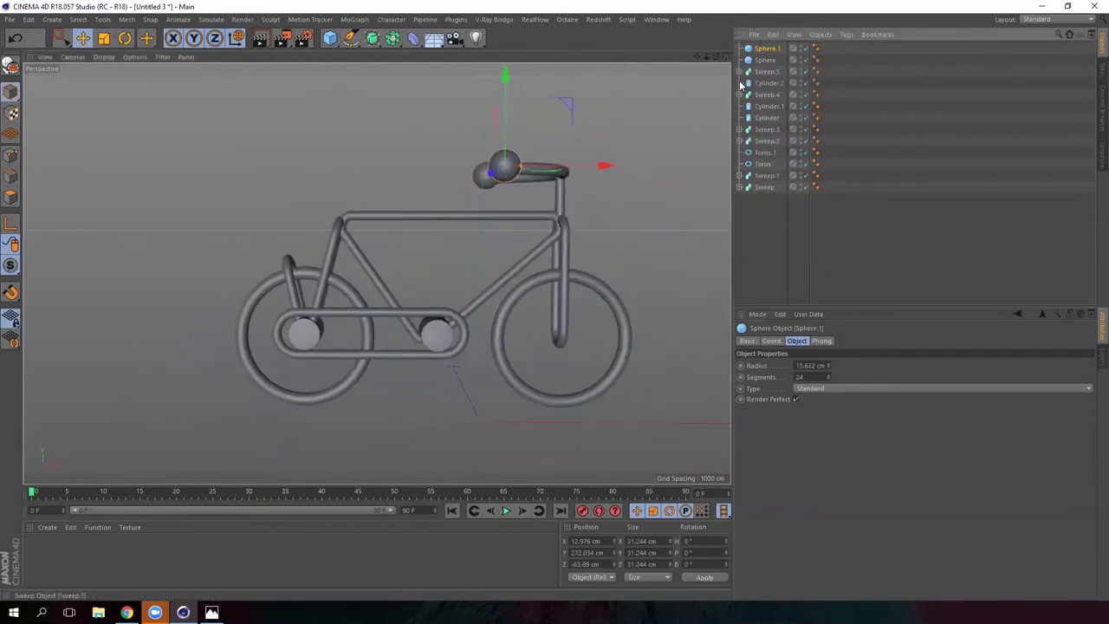
{"action": "left_click", "coordinate": [766, 227]}
{"action": "left_click_drag", "start_coordinate": [778, 57], "coordinate": [778, 47]}
{"action": "left_click", "coordinate": [760, 207]}
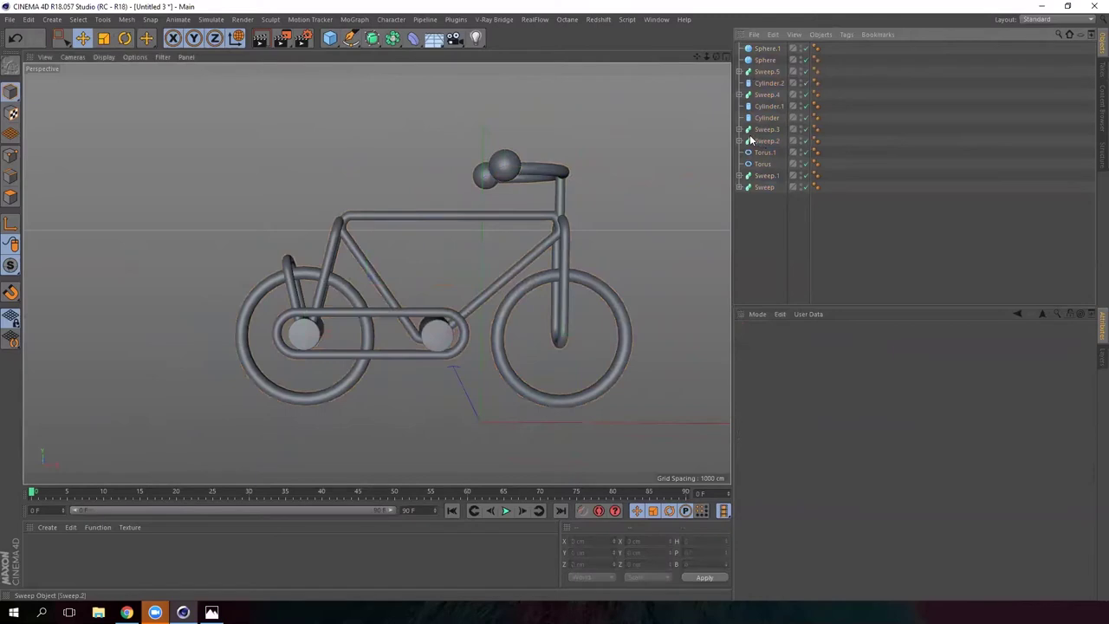
{"action": "left_click", "coordinate": [767, 164]}
{"action": "left_click", "coordinate": [768, 153], "text": "ctrl"}
{"action": "left_click_drag", "start_coordinate": [776, 68], "coordinate": [775, 67]}
{"action": "left_click", "coordinate": [767, 106]}
{"action": "left_click", "coordinate": [766, 129]}
{"action": "left_click", "coordinate": [774, 139], "text": "shift"}
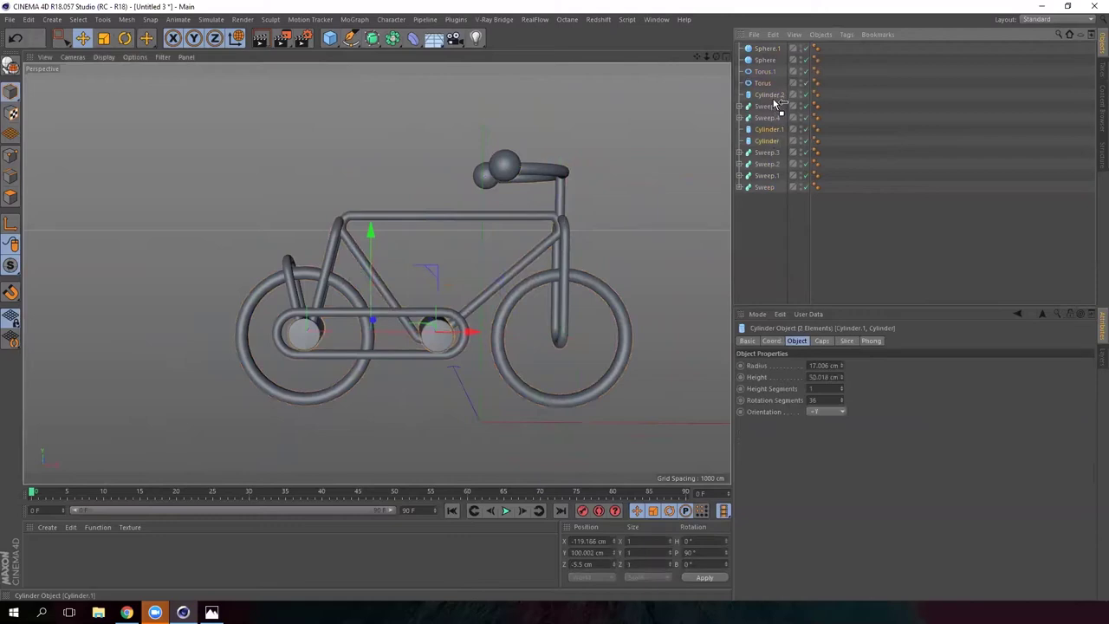
{"action": "left_click_drag", "start_coordinate": [542, 185], "coordinate": [566, 214], "text": "alt"}
{"action": "left_click", "coordinate": [566, 216]}
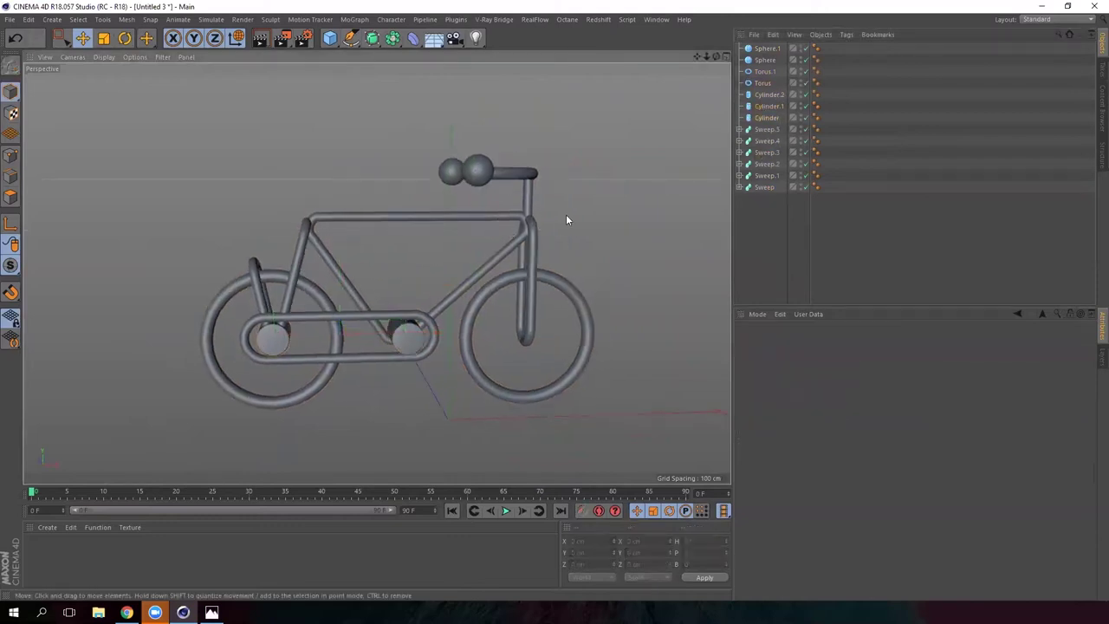
- Add a cube for the saddle and move it over the seat tube at about X -136 cm, Y 253 cm
{"action": "left_click", "coordinate": [331, 40]}
{"action": "left_click_drag", "start_coordinate": [450, 322], "coordinate": [428, 80]}
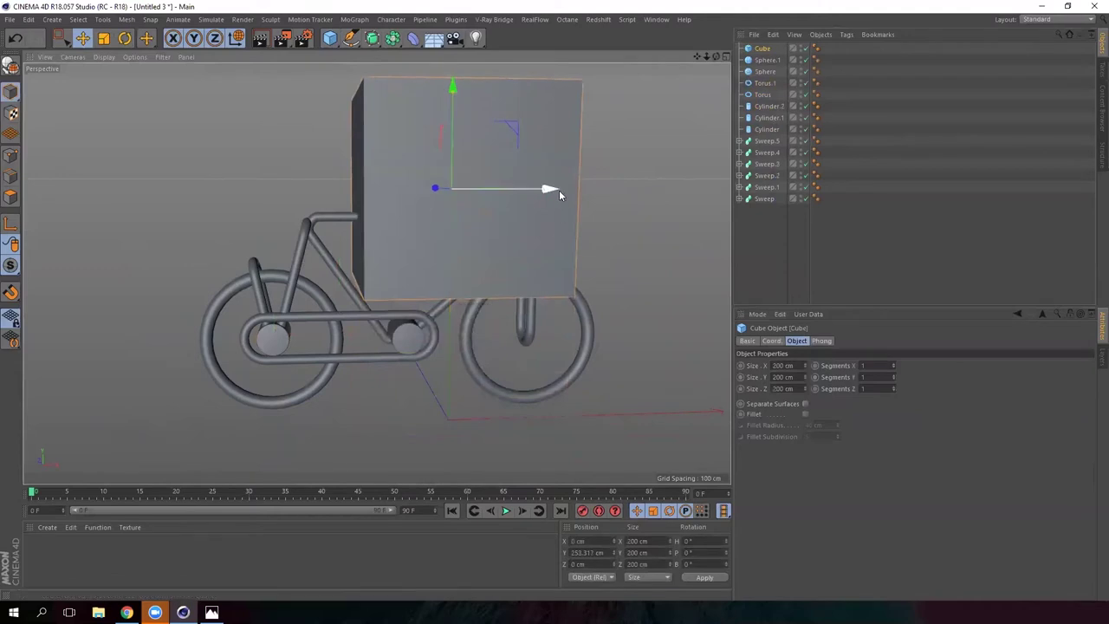
{"action": "left_click_drag", "start_coordinate": [559, 189], "coordinate": [433, 193]}
{"action": "scroll", "coordinate": [417, 193], "scroll_direction": "down", "scroll_amount": 3}
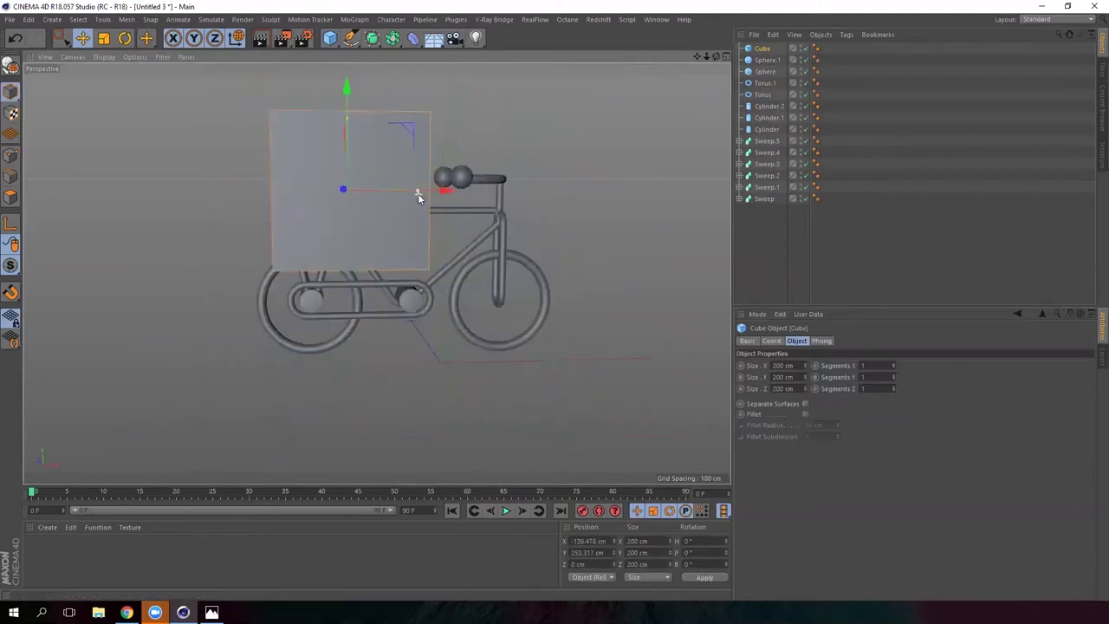
- Scale the saddle cube uniformly down to 62 cm
{"action": "left_click", "coordinate": [103, 38]}
{"action": "left_click_drag", "start_coordinate": [466, 137], "coordinate": [278, 255]}
{"action": "scroll", "coordinate": [317, 171], "scroll_direction": "up", "scroll_amount": 2}
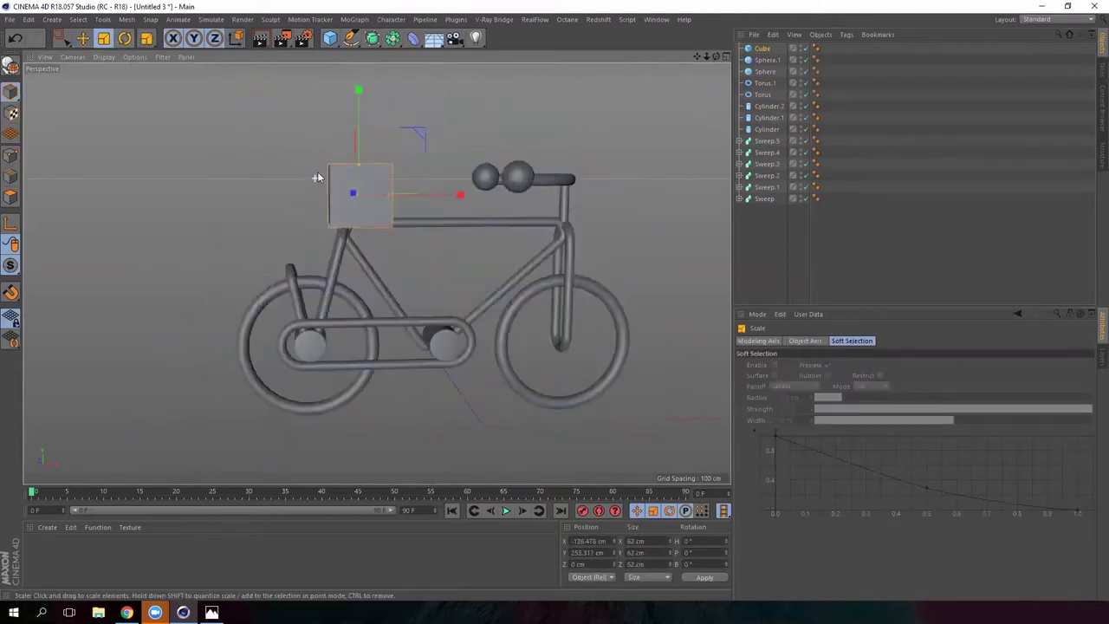
{"action": "scroll", "coordinate": [326, 188], "scroll_direction": "up", "scroll_amount": 5}
- Make the saddle cube editable and lower its top polygon to about Y -11 cm to form a flat block
{"action": "left_click", "coordinate": [82, 38]}
{"action": "left_click_drag", "start_coordinate": [446, 245], "coordinate": [486, 239], "text": "alt"}
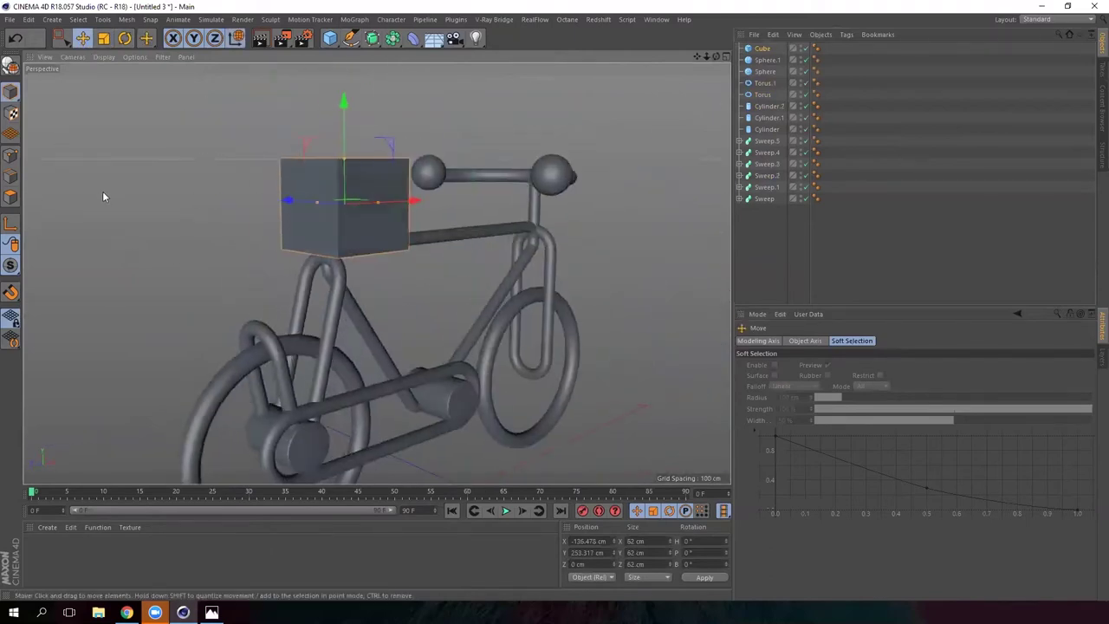
{"action": "left_click", "coordinate": [298, 190]}
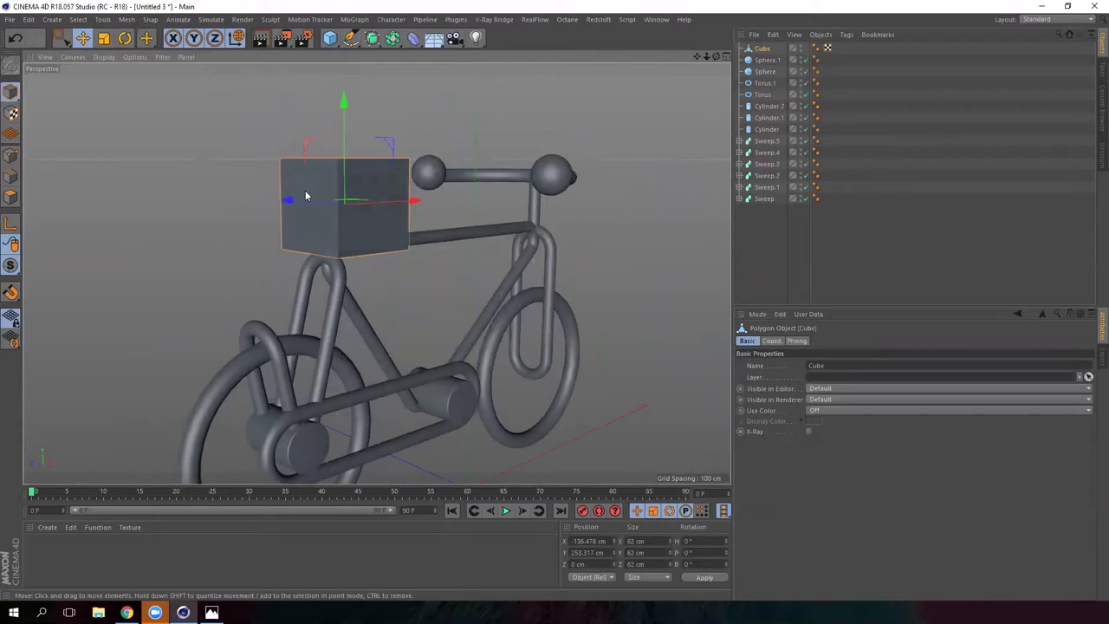
{"action": "left_click", "coordinate": [11, 199]}
{"action": "left_click_drag", "start_coordinate": [377, 272], "coordinate": [354, 272], "text": "alt"}
{"action": "left_click_drag", "start_coordinate": [332, 191], "coordinate": [399, 110], "text": "alt"}
{"action": "left_click", "coordinate": [400, 106]}
{"action": "scroll", "coordinate": [399, 107], "scroll_direction": "down", "scroll_amount": 4}
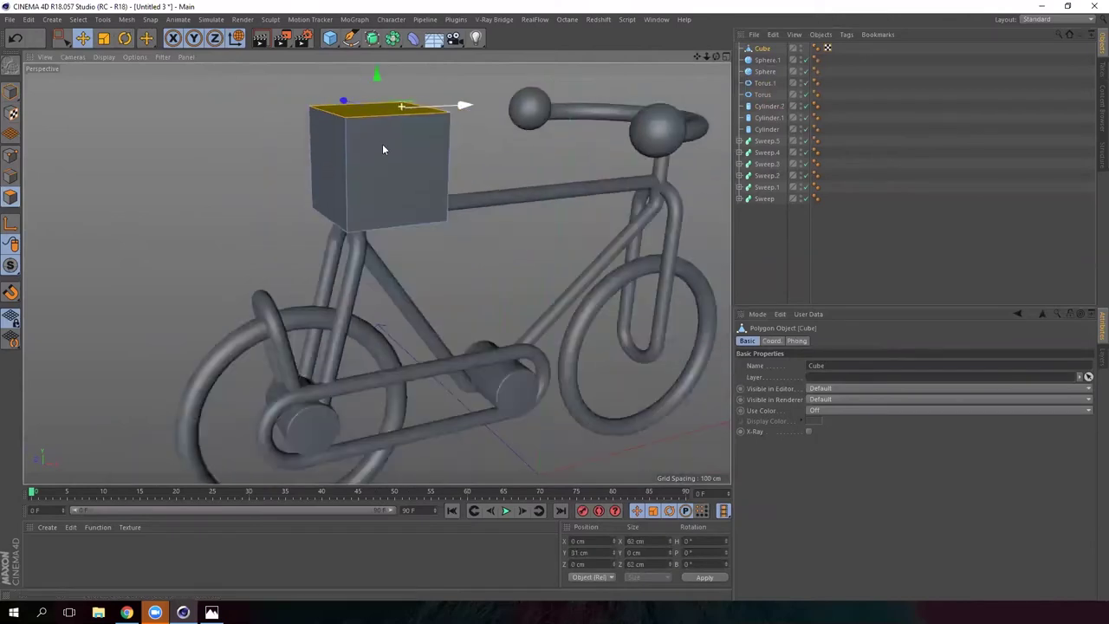
{"action": "left_click_drag", "start_coordinate": [383, 149], "coordinate": [375, 179], "text": "alt"}
{"action": "left_click_drag", "start_coordinate": [366, 97], "coordinate": [360, 147]}
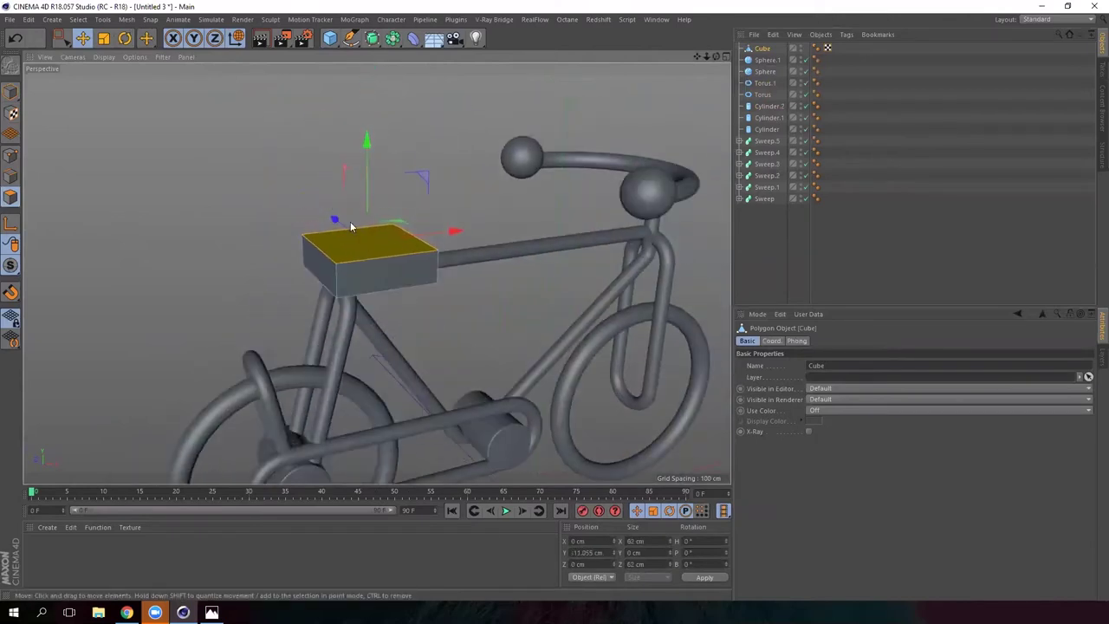
- Select the saddle's front edges in edge mode, move them forward to about X 37 cm and scale them narrower for a tapered nose
{"action": "left_click_drag", "start_coordinate": [350, 221], "coordinate": [108, 248], "text": "alt"}
{"action": "left_click", "coordinate": [13, 155]}
{"action": "key", "text": "0"}
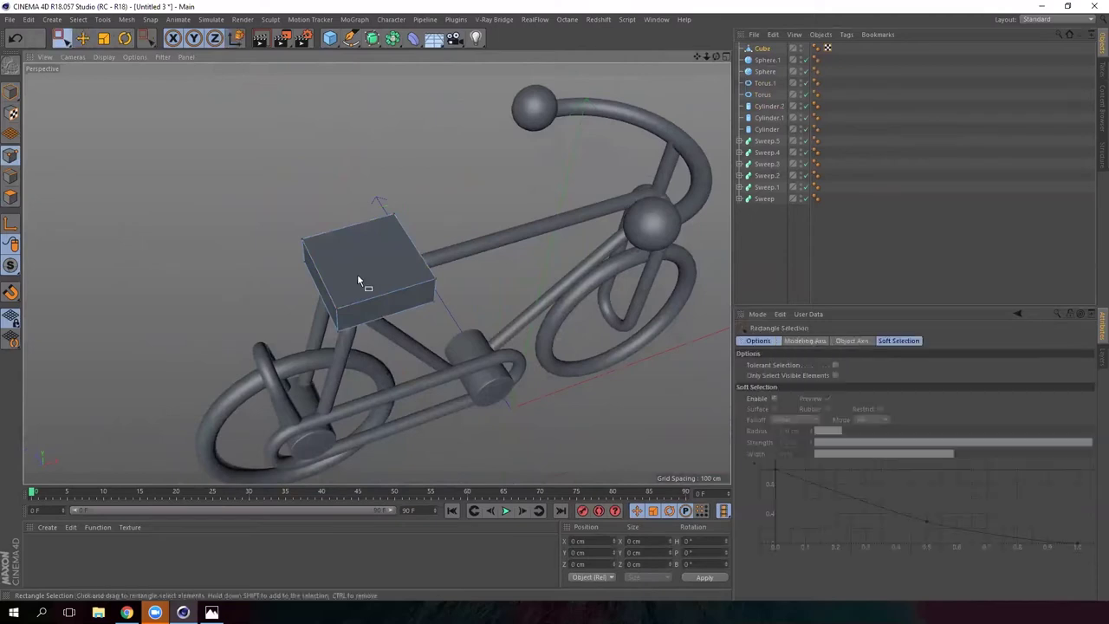
{"action": "left_click_drag", "start_coordinate": [362, 161], "coordinate": [362, 162]}
{"action": "left_click_drag", "start_coordinate": [388, 248], "coordinate": [350, 264]}
{"action": "left_click_drag", "start_coordinate": [513, 277], "coordinate": [524, 279]}
{"action": "left_click", "coordinate": [105, 38]}
{"action": "left_click_drag", "start_coordinate": [397, 179], "coordinate": [487, 197], "text": "alt"}
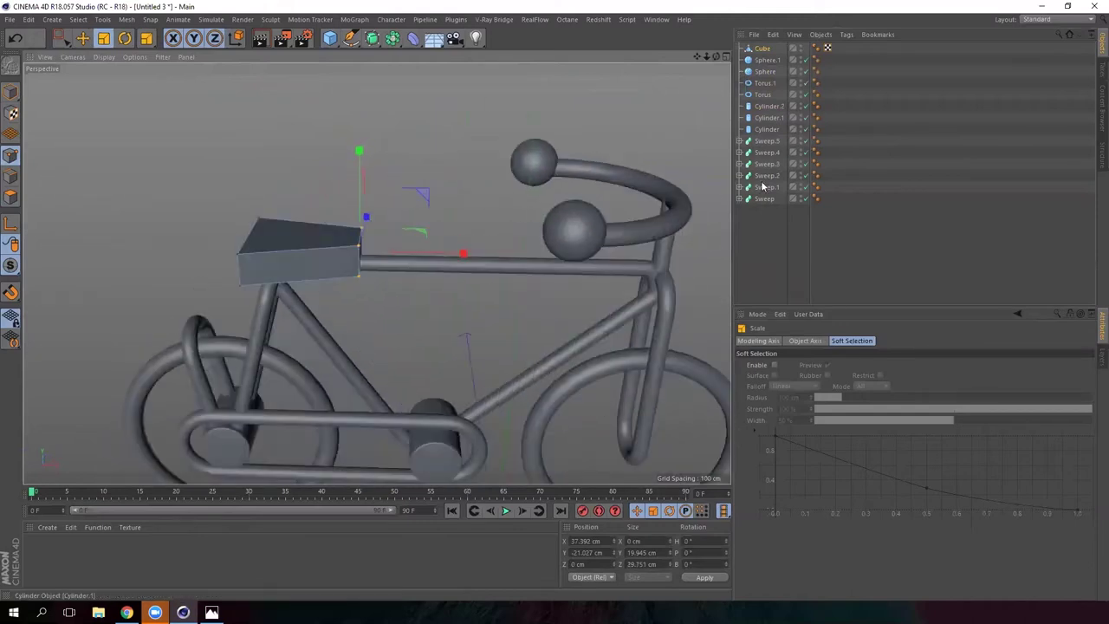
- Add a Bevel deformer as a child of the saddle cube, increase its offset and set its subdivision to 2
{"action": "left_click", "coordinate": [782, 245]}
{"action": "left_click_drag", "start_coordinate": [413, 38], "coordinate": [546, 199]}
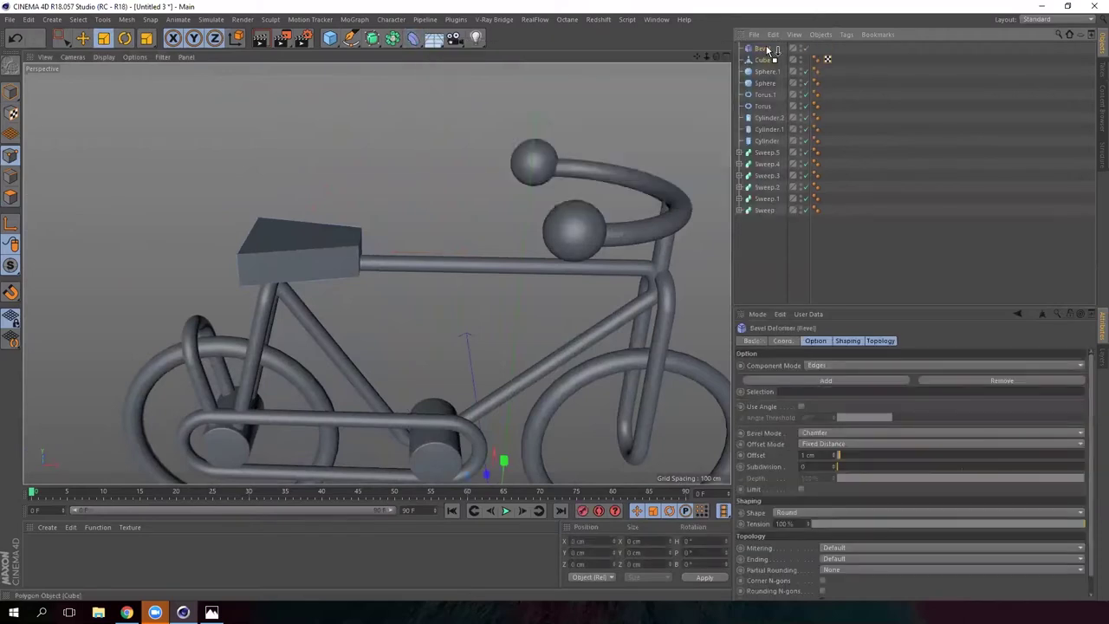
{"action": "left_click_drag", "start_coordinate": [767, 63], "coordinate": [765, 61]}
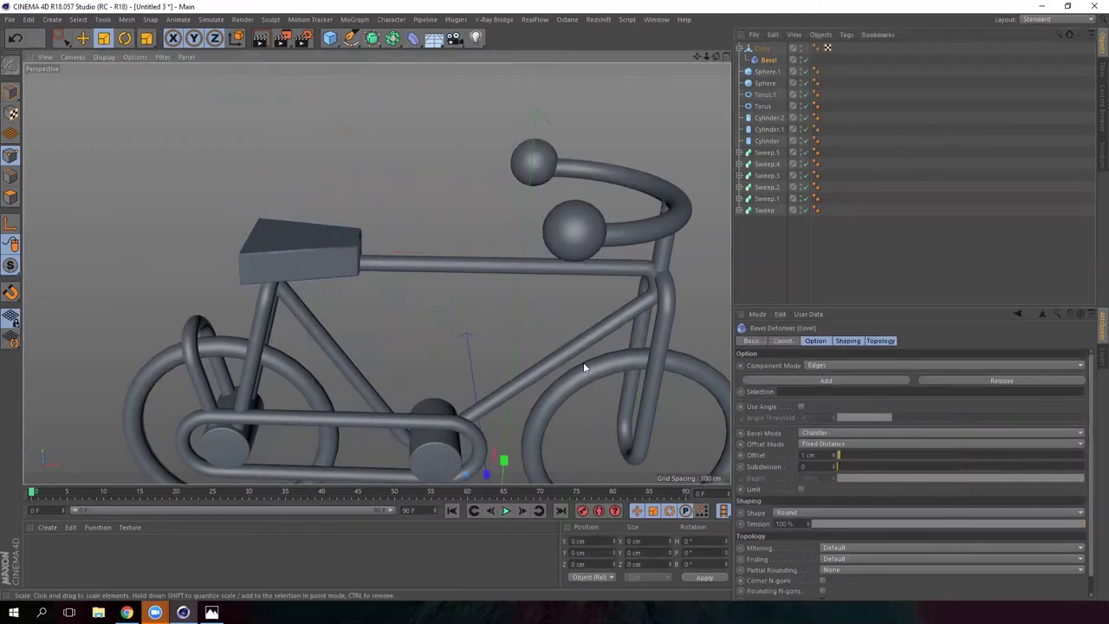
{"action": "left_click", "coordinate": [837, 456]}
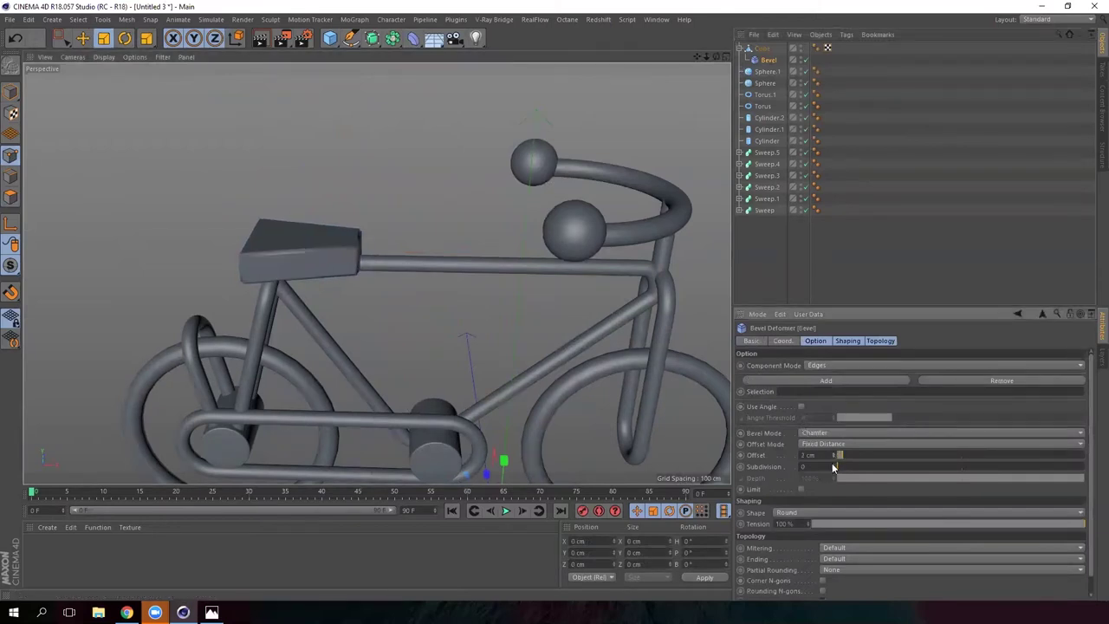
{"action": "left_click", "coordinate": [834, 466]}
{"action": "left_click_drag", "start_coordinate": [376, 269], "coordinate": [376, 301], "text": "alt"}
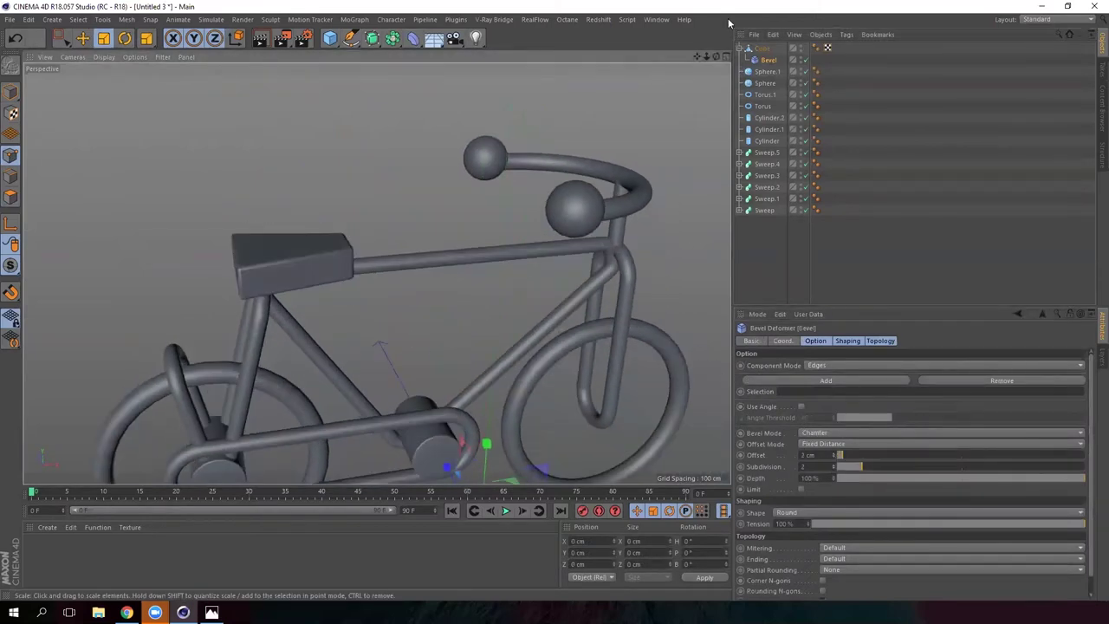
- Duplicate the saddle in model mode and place the copy over the rear rack support at about X -212 cm, Y 210 cm
{"action": "left_click", "coordinate": [739, 48]}
{"action": "left_click", "coordinate": [760, 48]}
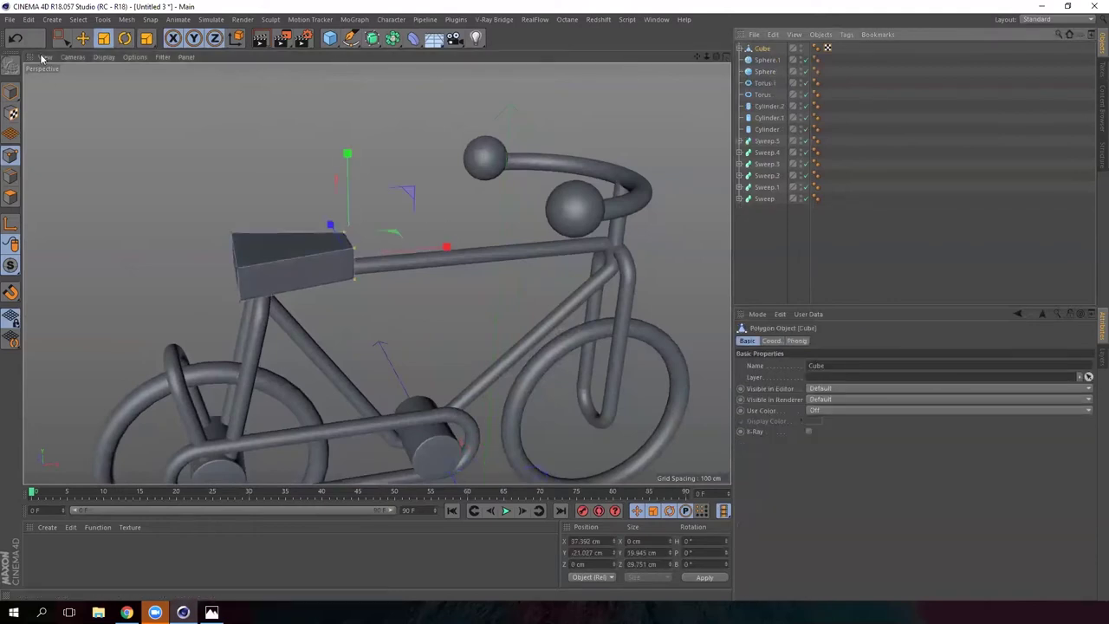
{"action": "left_click", "coordinate": [82, 38]}
{"action": "left_click", "coordinate": [11, 91]}
{"action": "left_click", "coordinate": [290, 245]}
{"action": "left_click_drag", "start_coordinate": [396, 228], "coordinate": [267, 230]}
{"action": "left_click_drag", "start_coordinate": [156, 131], "coordinate": [142, 220]}
{"action": "left_click_drag", "start_coordinate": [142, 220], "coordinate": [161, 245], "text": "alt"}
{"action": "middle_click_drag", "start_coordinate": [262, 235], "coordinate": [366, 210], "text": "alt"}
{"action": "left_click_drag", "start_coordinate": [367, 211], "coordinate": [270, 305], "text": "alt"}
{"action": "left_click_drag", "start_coordinate": [394, 281], "coordinate": [378, 282]}
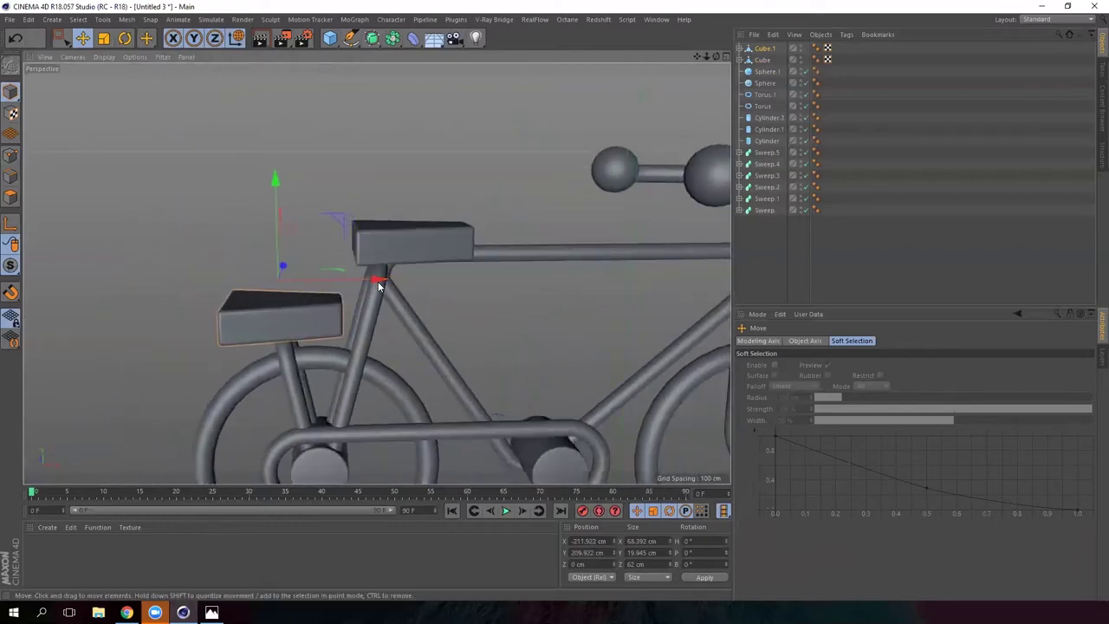
- Draw an L-shaped crank spline about 25 cm wide and 51 cm tall beside the pedal axle in the Right view with the Pen tool
{"action": "scroll", "coordinate": [442, 293], "scroll_direction": "down", "scroll_amount": 4}
{"action": "middle_click_drag", "start_coordinate": [441, 293], "coordinate": [359, 261], "text": "alt"}
{"action": "left_click_drag", "start_coordinate": [369, 277], "coordinate": [361, 357], "text": "alt"}
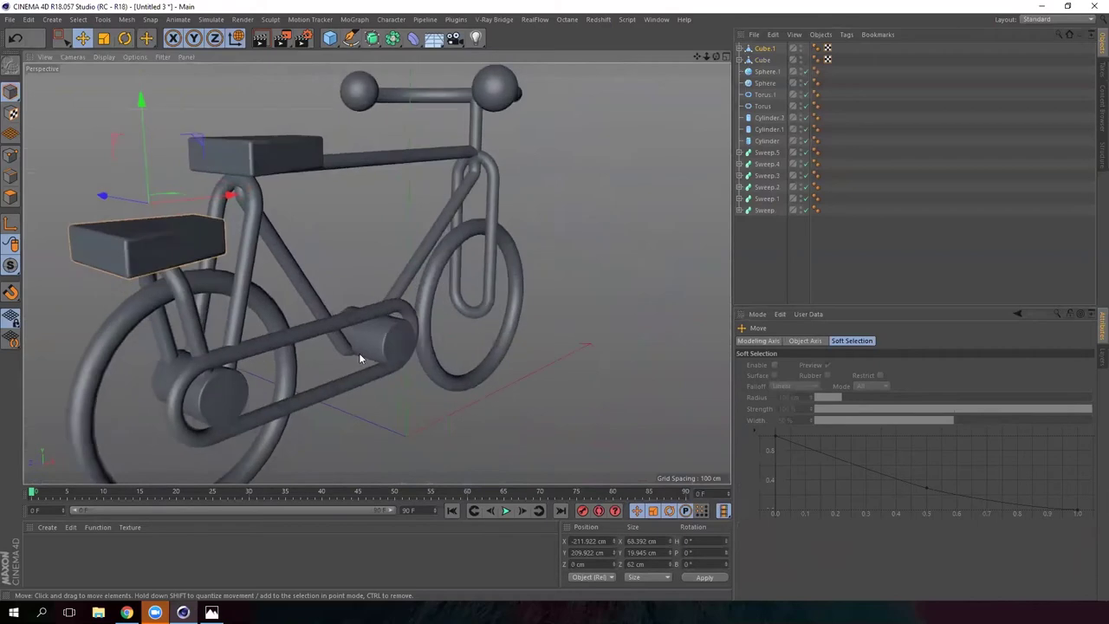
{"action": "left_click_drag", "start_coordinate": [355, 291], "coordinate": [314, 309], "text": "alt"}
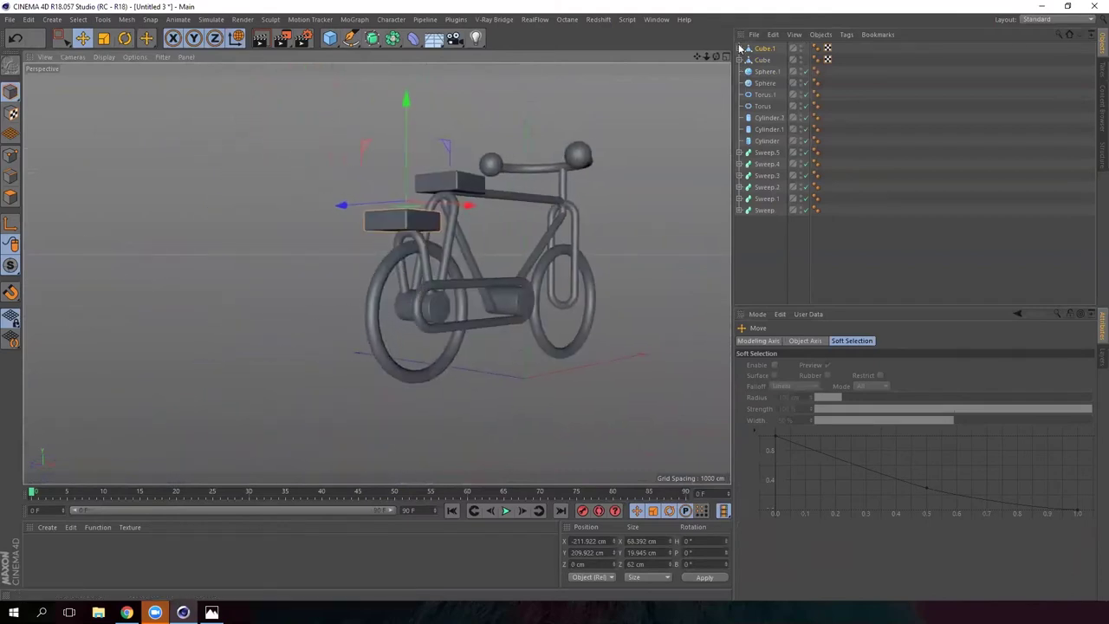
{"action": "left_click", "coordinate": [726, 57]}
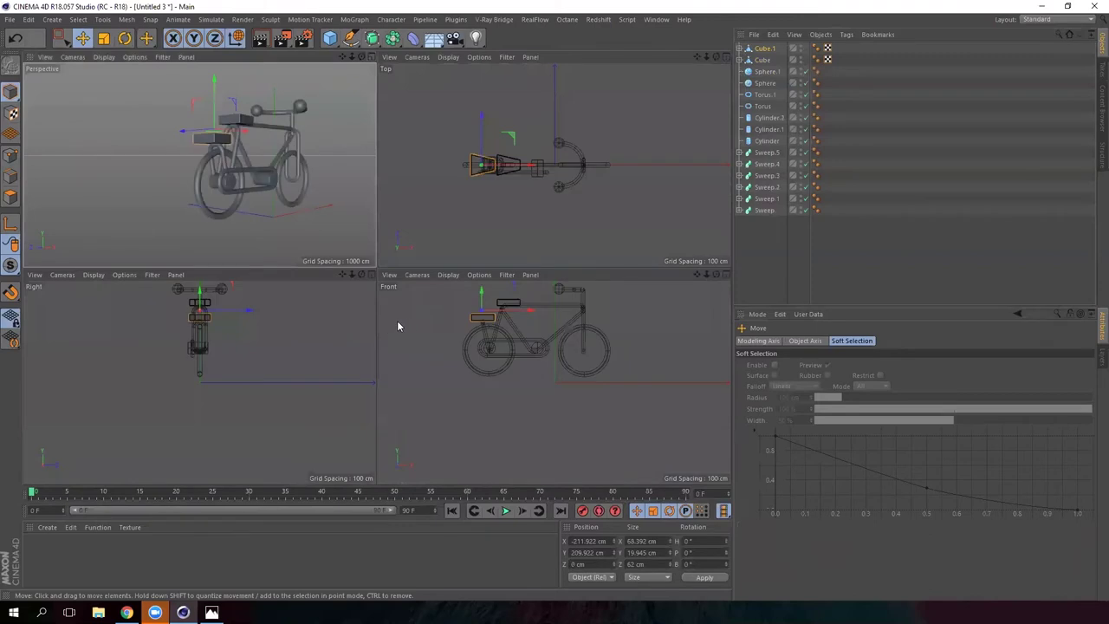
{"action": "scroll", "coordinate": [205, 357], "scroll_direction": "up", "scroll_amount": 5}
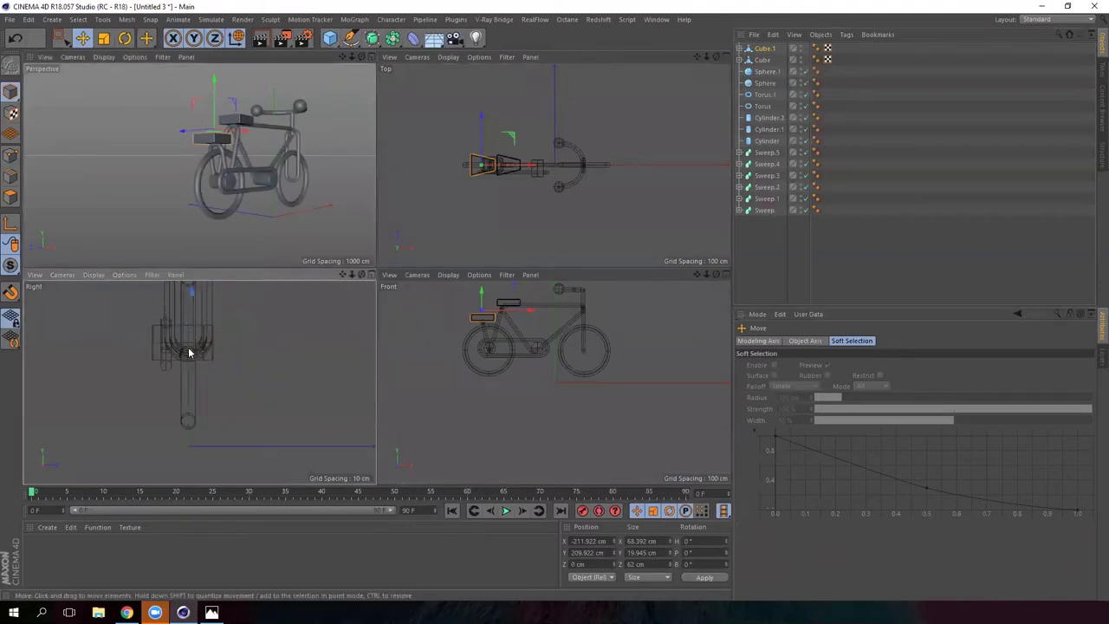
{"action": "mouse_move", "coordinate": [343, 274]}
{"action": "left_mouse_down"}
{"action": "mouse_move", "coordinate": [341, 298]}
{"action": "mouse_move", "coordinate": [335, 291]}
{"action": "left_mouse_up"}
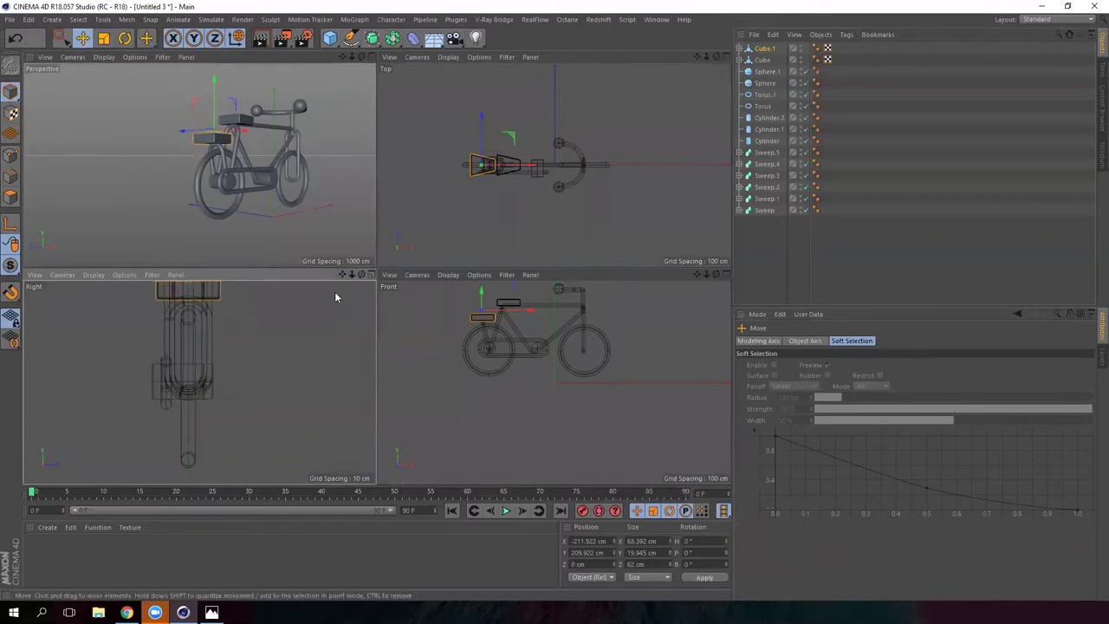
{"action": "left_click", "coordinate": [356, 42]}
{"action": "left_click_drag", "start_coordinate": [352, 43], "coordinate": [406, 54]}
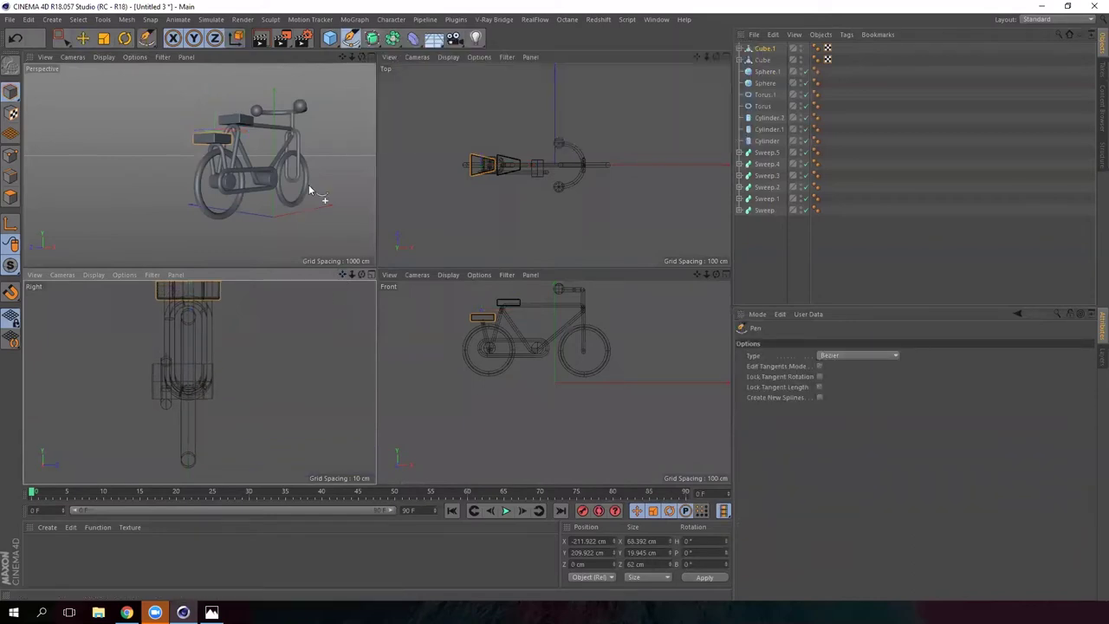
{"action": "left_click", "coordinate": [202, 383]}
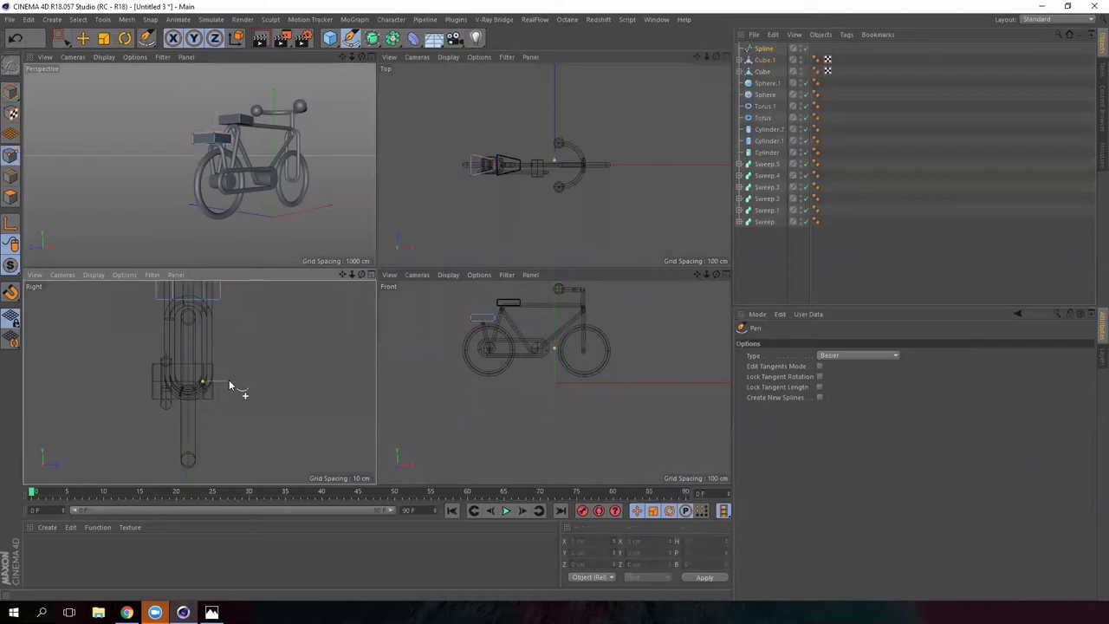
{"action": "left_click", "coordinate": [555, 335]}
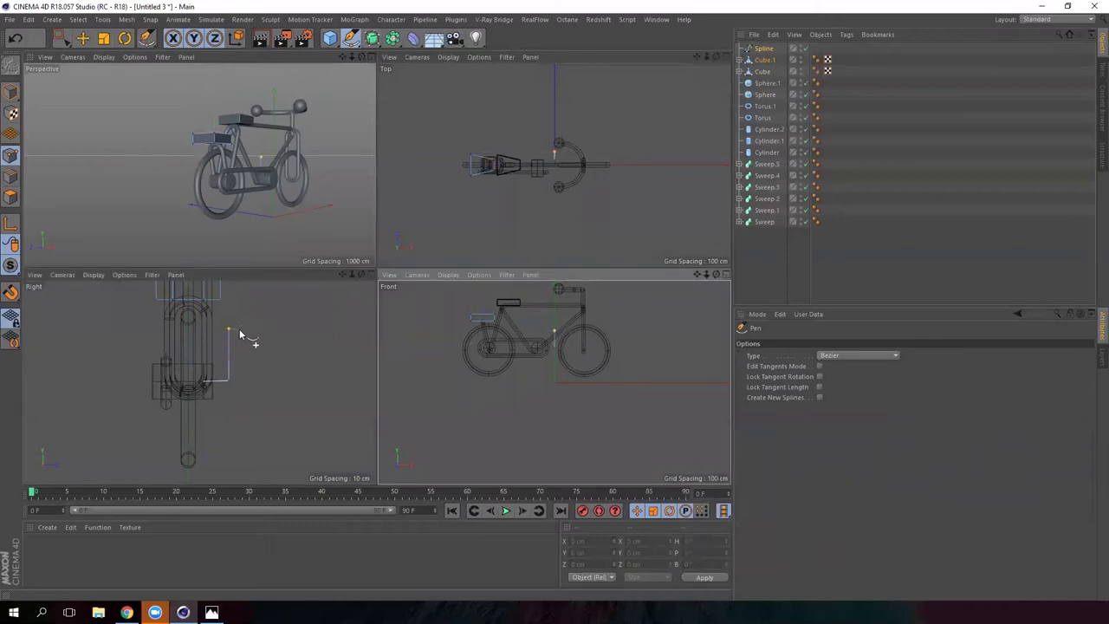
- Move the crank spline in model mode along X to about -49 cm so it lines up with the pedal axle cylinder
{"action": "left_click", "coordinate": [371, 57]}
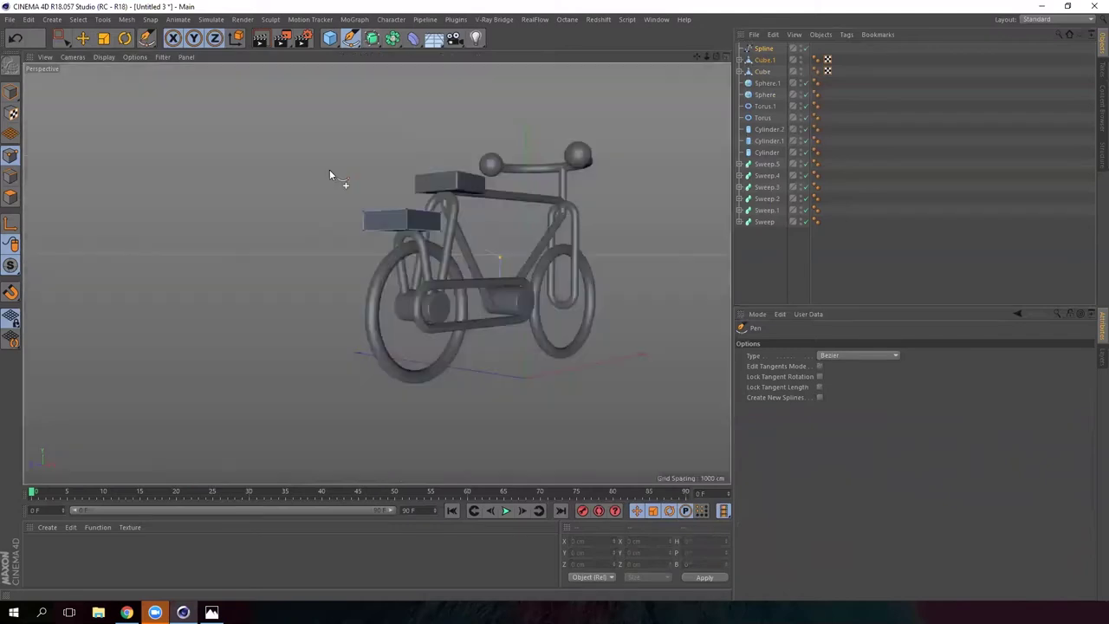
{"action": "scroll", "coordinate": [510, 173], "scroll_direction": "down", "scroll_amount": 2}
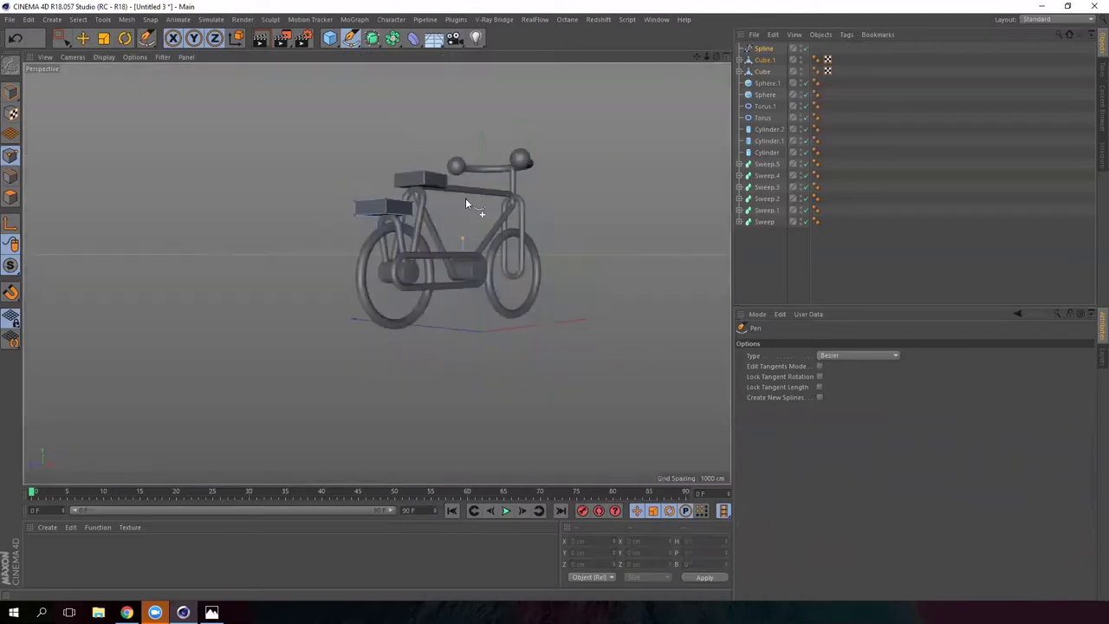
{"action": "left_click_drag", "start_coordinate": [477, 277], "coordinate": [466, 220], "text": "alt"}
{"action": "scroll", "coordinate": [465, 220], "scroll_direction": "up", "scroll_amount": 3}
{"action": "left_click", "coordinate": [85, 43]}
{"action": "left_click", "coordinate": [10, 92]}
{"action": "left_click_drag", "start_coordinate": [468, 258], "coordinate": [545, 260], "text": "alt"}
{"action": "left_click", "coordinate": [548, 202]}
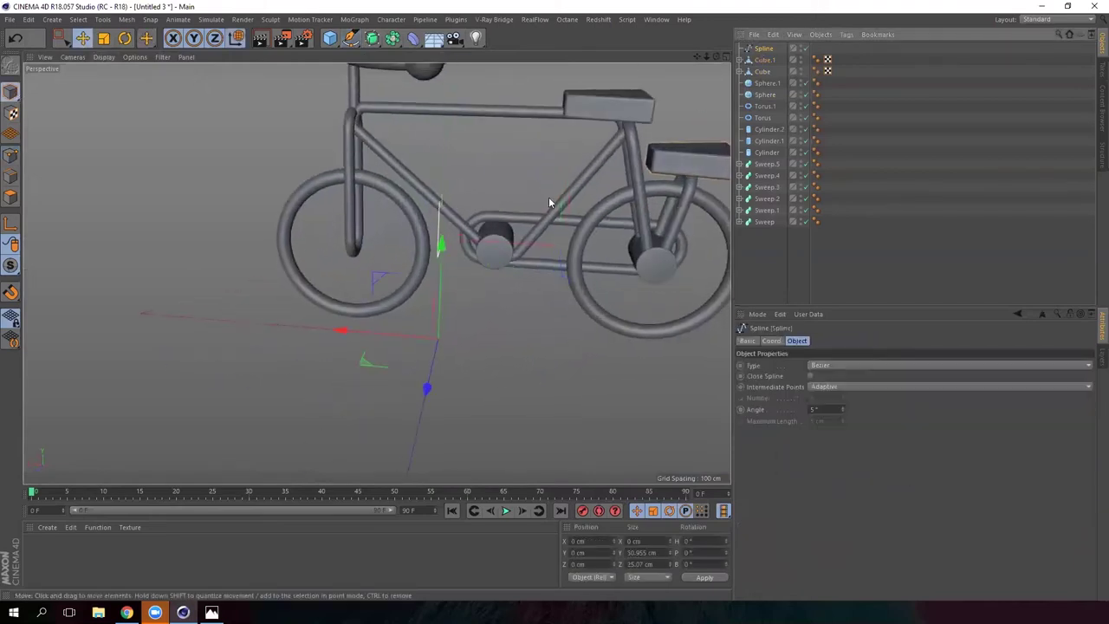
{"action": "left_click_drag", "start_coordinate": [327, 338], "coordinate": [304, 334]}
{"action": "scroll", "coordinate": [408, 229], "scroll_direction": "up", "scroll_amount": 3}
- Lower the crank spline's top point to shorten it to about 27 cm and chamfer its corner with an 11.17 cm radius
{"action": "left_click", "coordinate": [10, 156]}
{"action": "left_click_drag", "start_coordinate": [419, 173], "coordinate": [421, 322]}
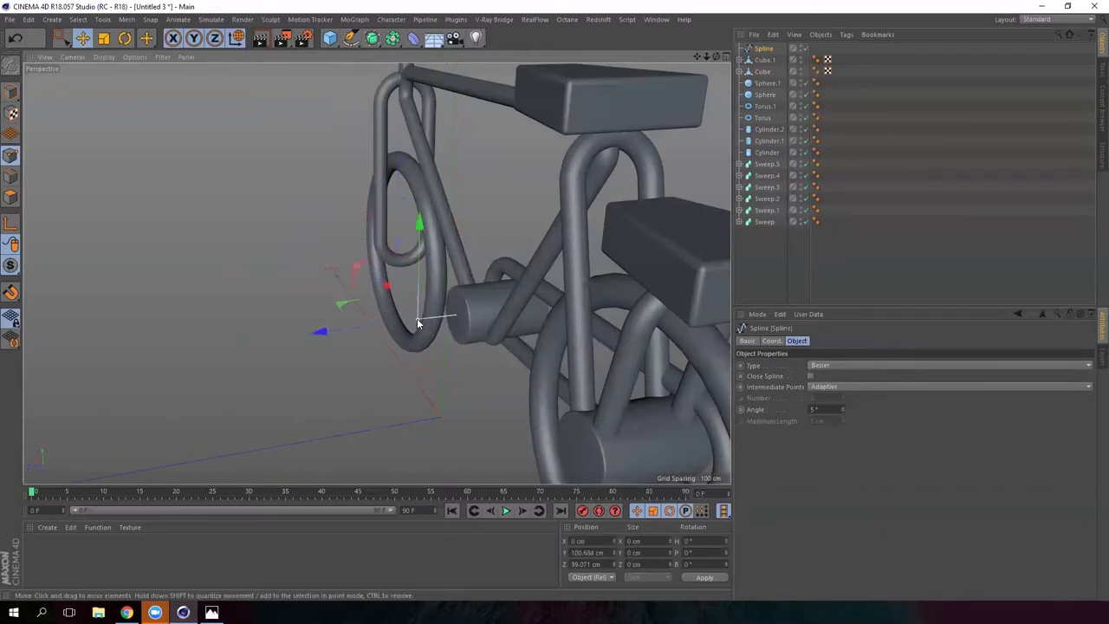
{"action": "right_click", "coordinate": [417, 322]}
{"action": "left_click", "coordinate": [455, 468]}
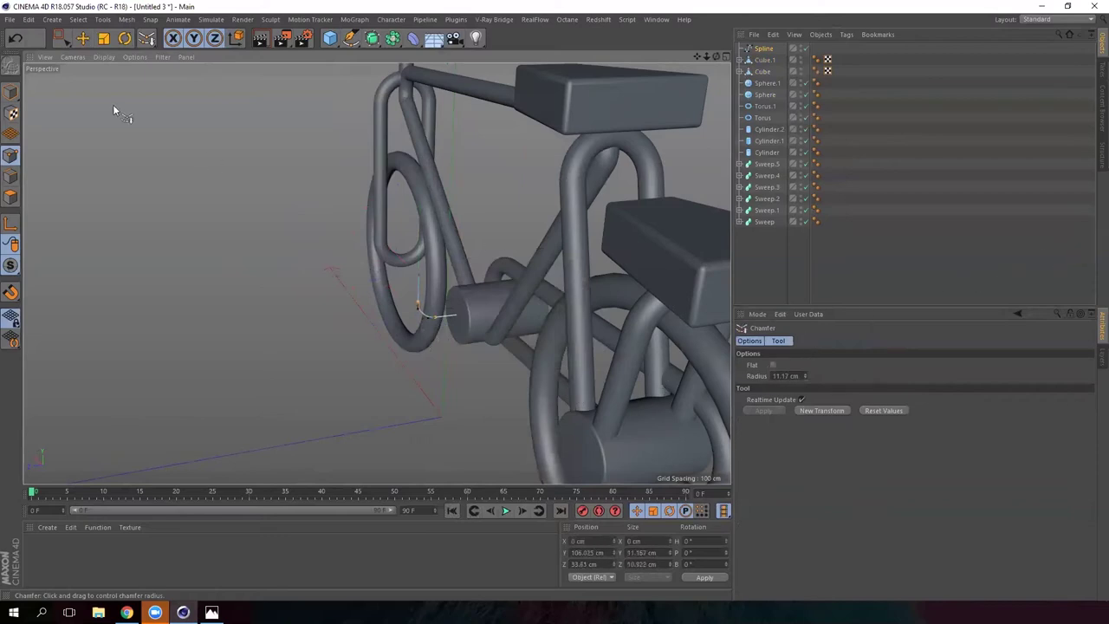
{"action": "left_click", "coordinate": [82, 38]}
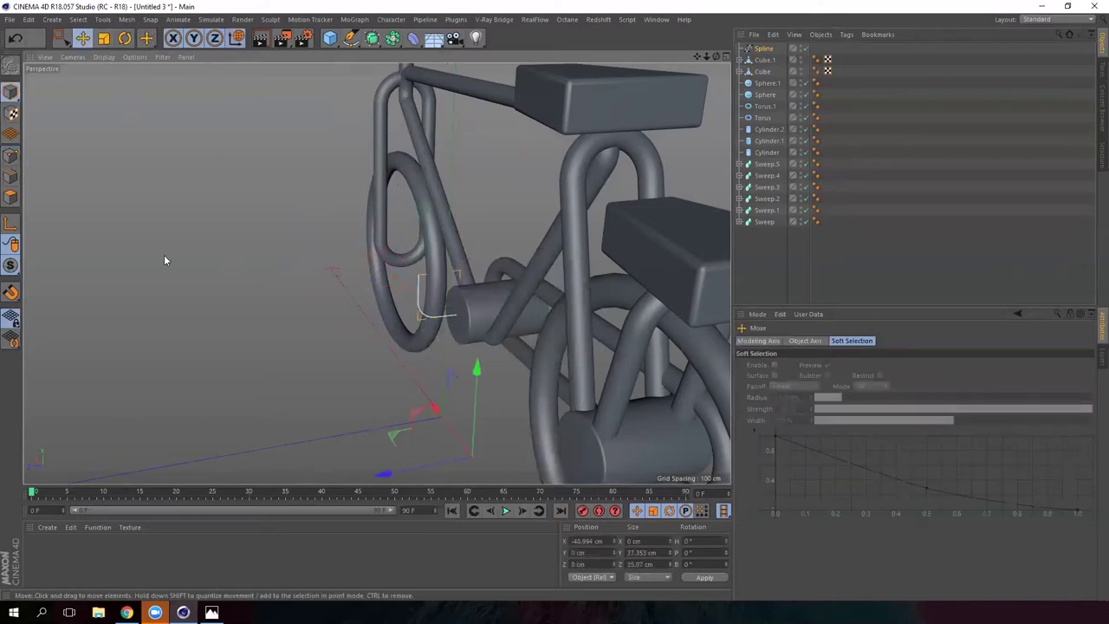
- Duplicate the Sweep.5 object, delete its path spline and put the crank spline in as the new path
{"action": "left_click_drag", "start_coordinate": [407, 266], "coordinate": [428, 258], "text": "alt"}
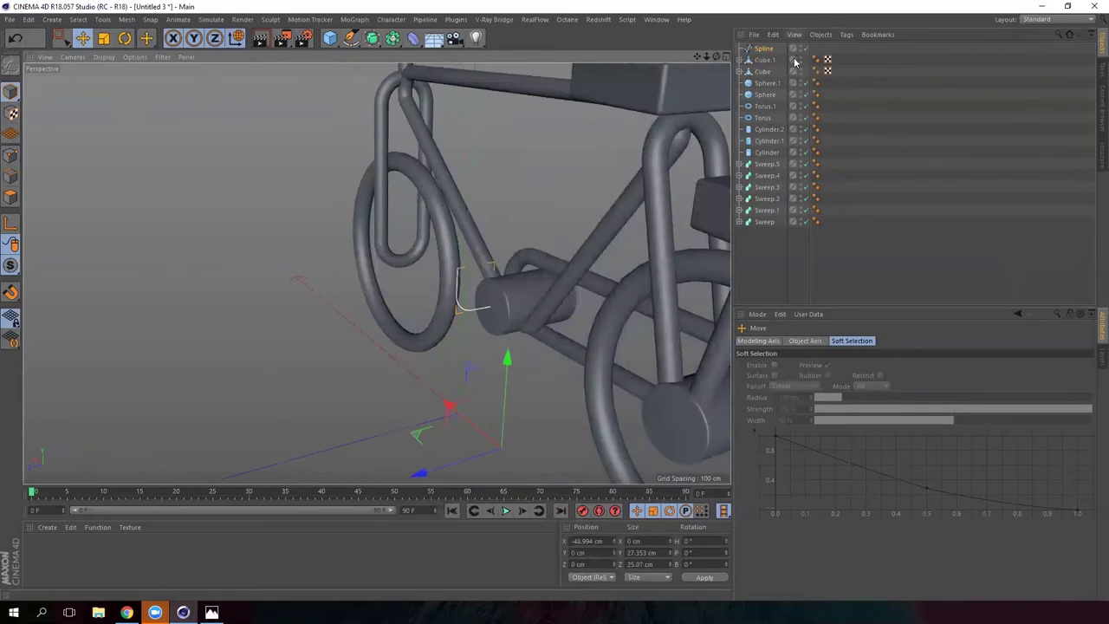
{"action": "left_click", "coordinate": [765, 164]}
{"action": "left_click_drag", "start_coordinate": [776, 170], "coordinate": [738, 57], "text": "ctrl"}
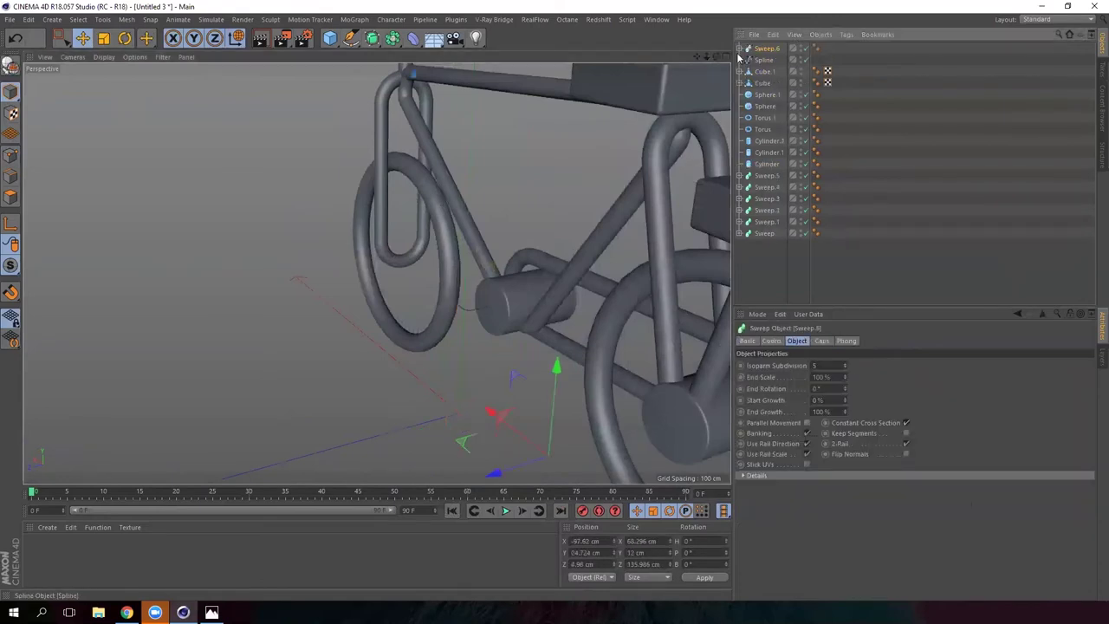
{"action": "left_click", "coordinate": [739, 49]}
{"action": "left_click", "coordinate": [771, 72]}
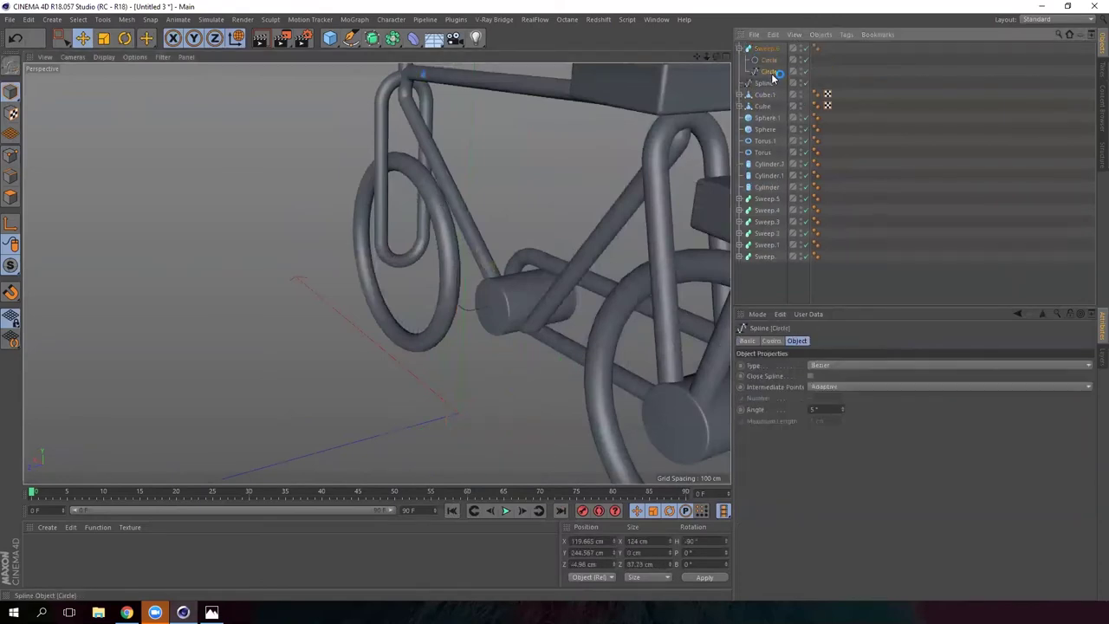
{"action": "key", "text": "Delete"}
{"action": "left_click", "coordinate": [763, 74]}
{"action": "left_click_drag", "start_coordinate": [573, 227], "coordinate": [432, 276], "text": "alt"}
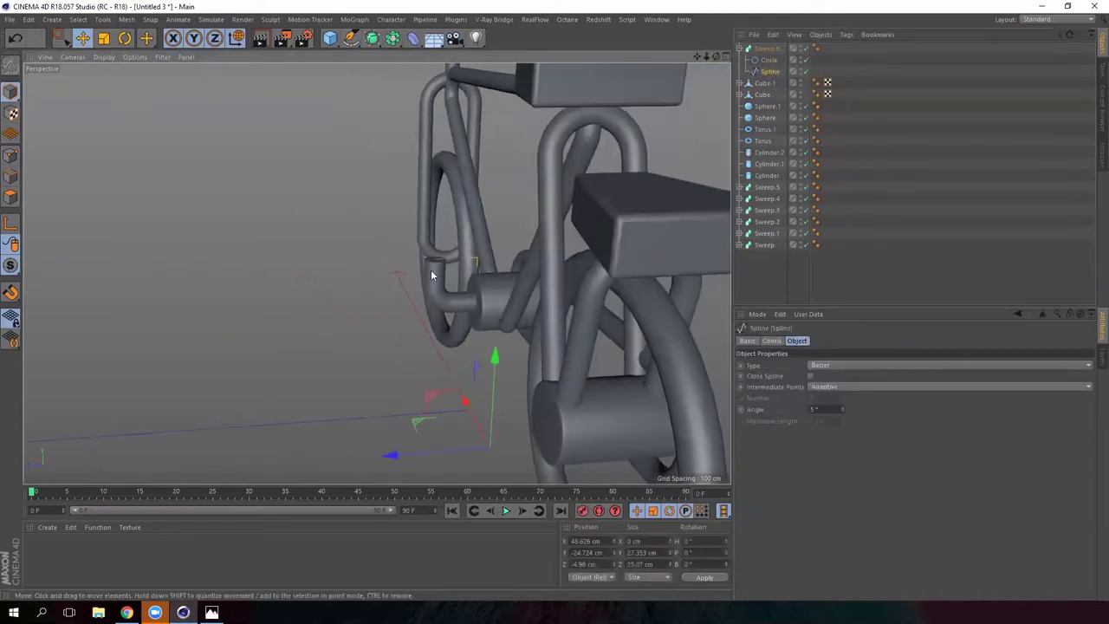
- Reduce the crank sweep's circle profile so the tube is 6 cm thick
{"action": "left_click", "coordinate": [767, 49]}
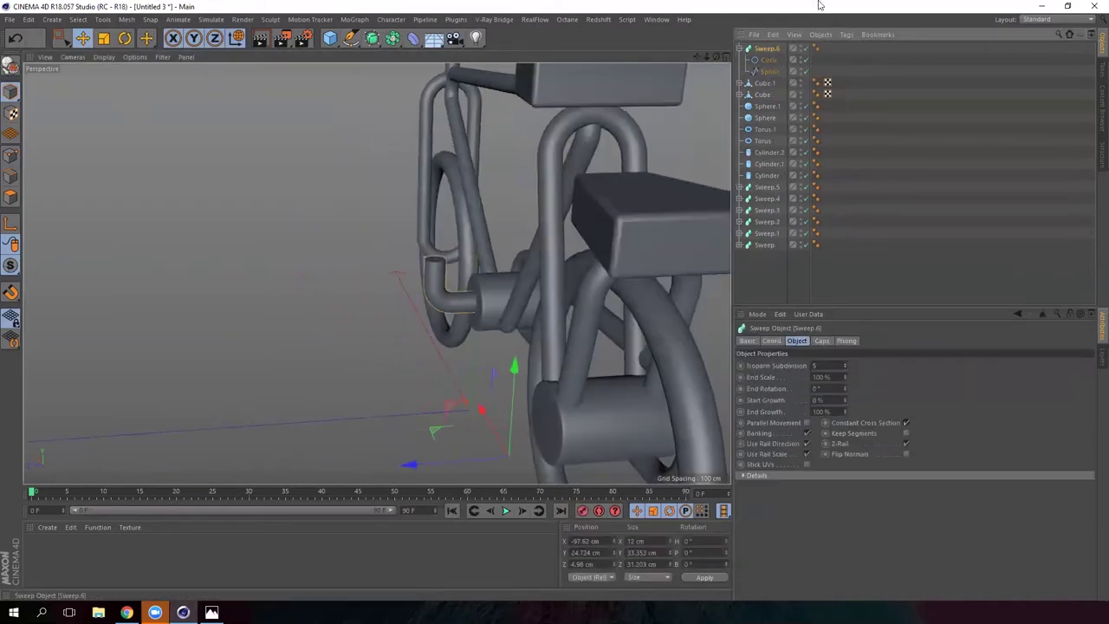
{"action": "left_click", "coordinate": [770, 61]}
{"action": "left_click", "coordinate": [843, 389]}
{"action": "left_click", "coordinate": [843, 388]}
{"action": "left_click", "coordinate": [843, 388]}
{"action": "left_click_drag", "start_coordinate": [350, 342], "coordinate": [349, 230], "text": "alt"}
- Duplicate the crank sweep and move the copy along Z to about -86 cm, on the opposite side of the bicycle
{"action": "left_click", "coordinate": [739, 48]}
{"action": "left_click", "coordinate": [774, 49]}
{"action": "left_click_drag", "start_coordinate": [313, 417], "coordinate": [497, 418], "text": "ctrl"}
{"action": "mouse_move", "coordinate": [524, 254]}
{"action": "left_mouse_down", "text": "alt"}
{"action": "mouse_move", "coordinate": [454, 274]}
{"action": "mouse_move", "coordinate": [520, 252]}
{"action": "left_mouse_up", "text": "alt"}
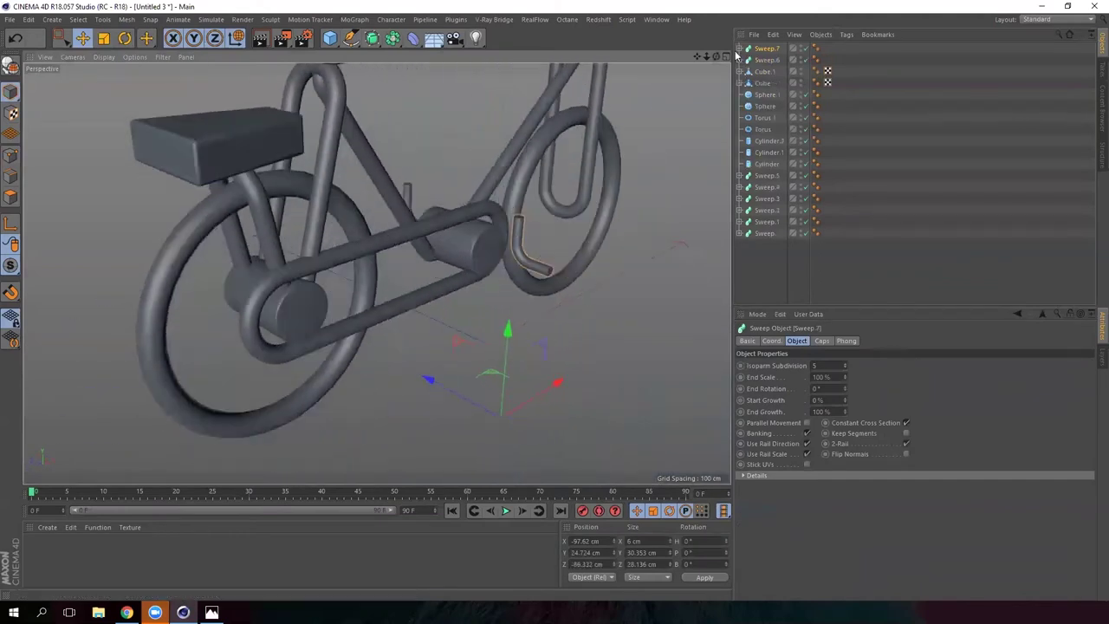
- Rotate the copied crank's spline to a heading of -180° and move it back against the axle at about Z 68 cm
{"action": "left_click", "coordinate": [740, 49]}
{"action": "left_click", "coordinate": [768, 71]}
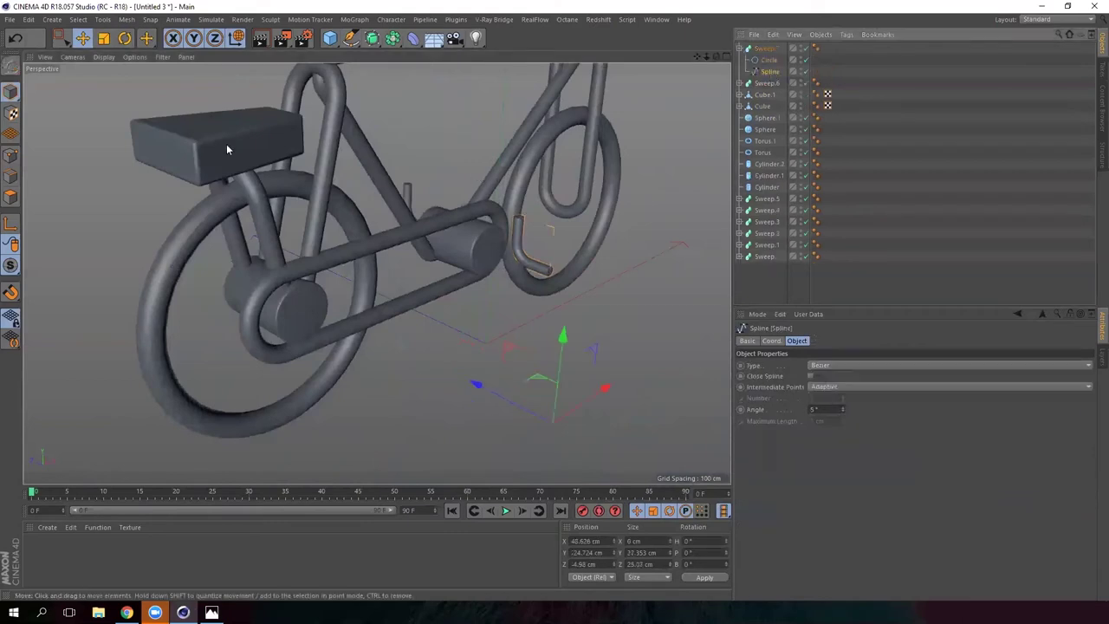
{"action": "left_click", "coordinate": [129, 45]}
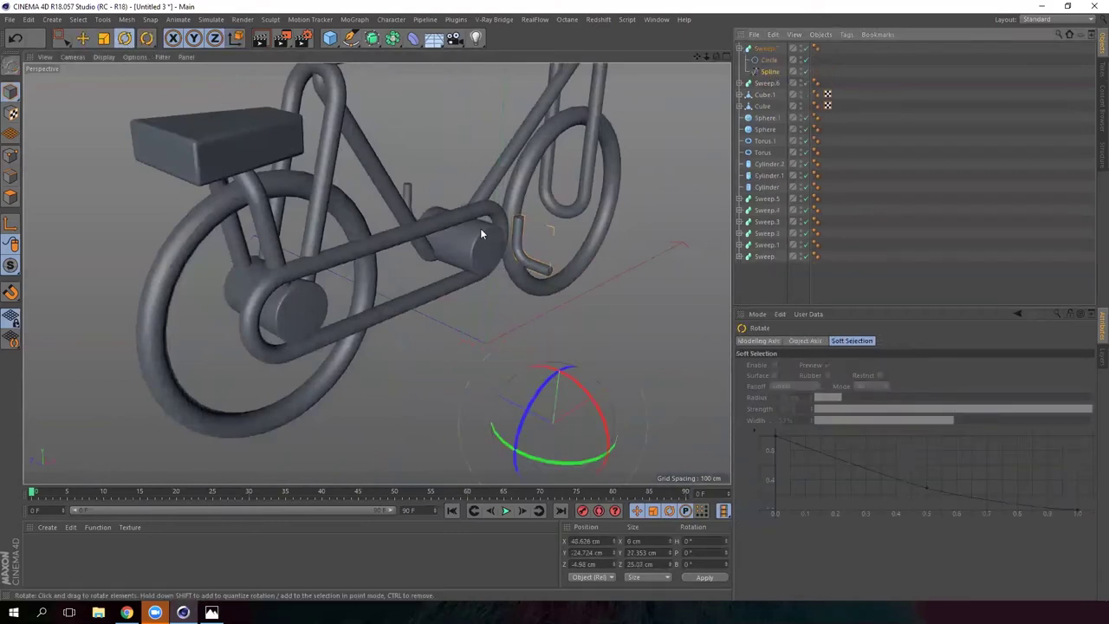
{"action": "left_click_drag", "start_coordinate": [524, 451], "coordinate": [567, 293]}
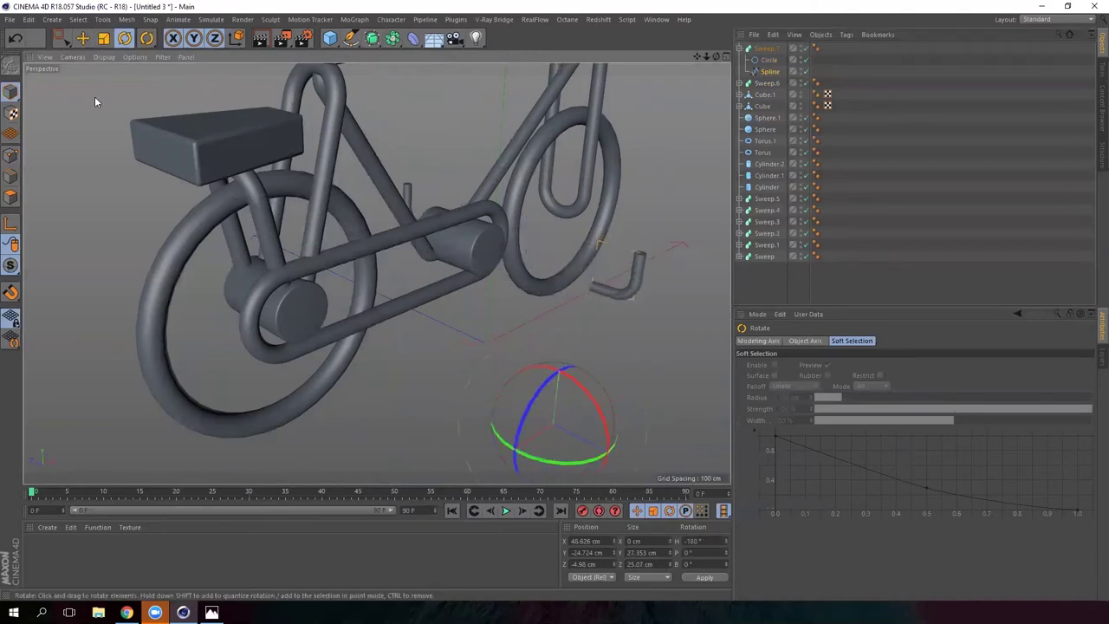
{"action": "left_click", "coordinate": [82, 38]}
{"action": "left_click_drag", "start_coordinate": [501, 394], "coordinate": [427, 343]}
{"action": "left_click_drag", "start_coordinate": [463, 345], "coordinate": [293, 260], "text": "alt"}
{"action": "key", "text": "r"}
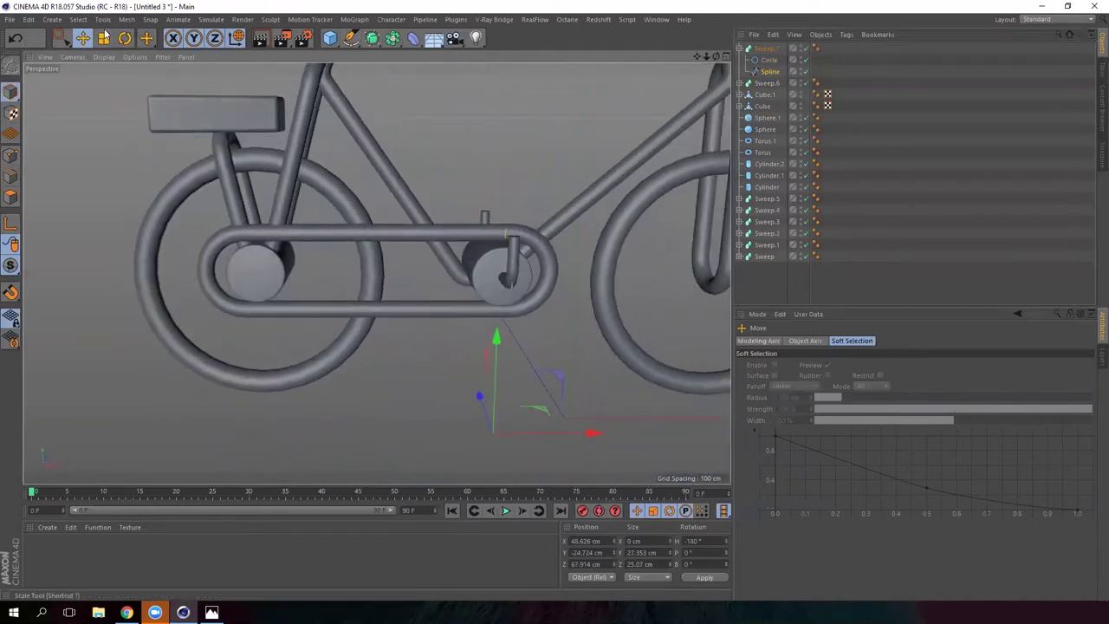
{"action": "left_click_drag", "start_coordinate": [506, 390], "coordinate": [405, 437]}
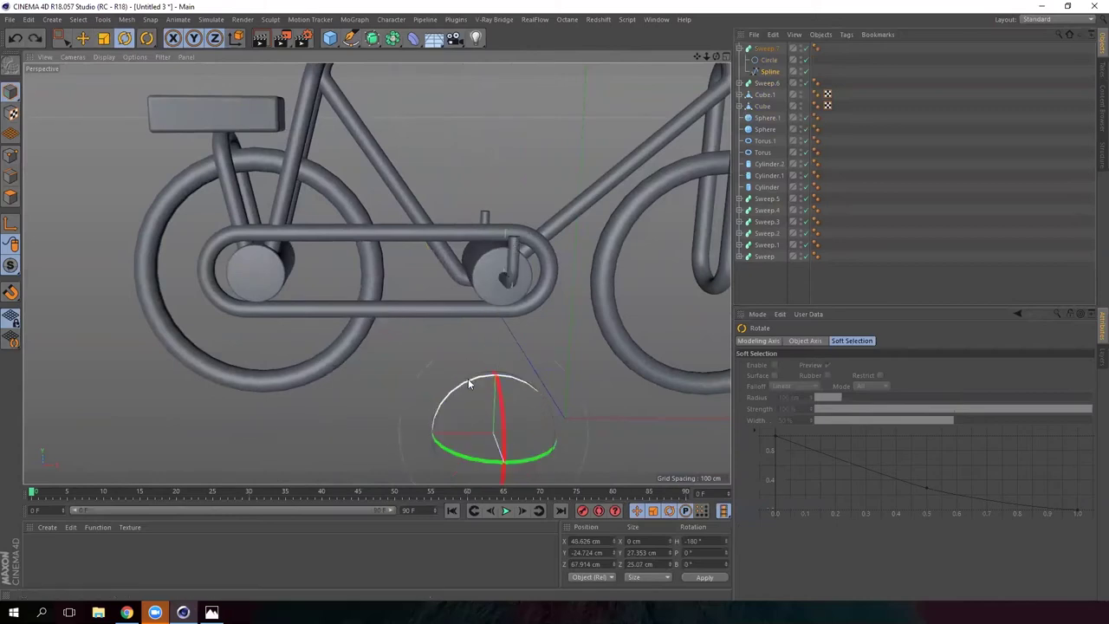
{"action": "mouse_move", "coordinate": [473, 379]}
{"action": "left_mouse_down"}
{"action": "mouse_move", "coordinate": [380, 419]}
{"action": "mouse_move", "coordinate": [483, 378]}
{"action": "mouse_move", "coordinate": [458, 379]}
{"action": "mouse_move", "coordinate": [472, 374]}
{"action": "left_mouse_up"}
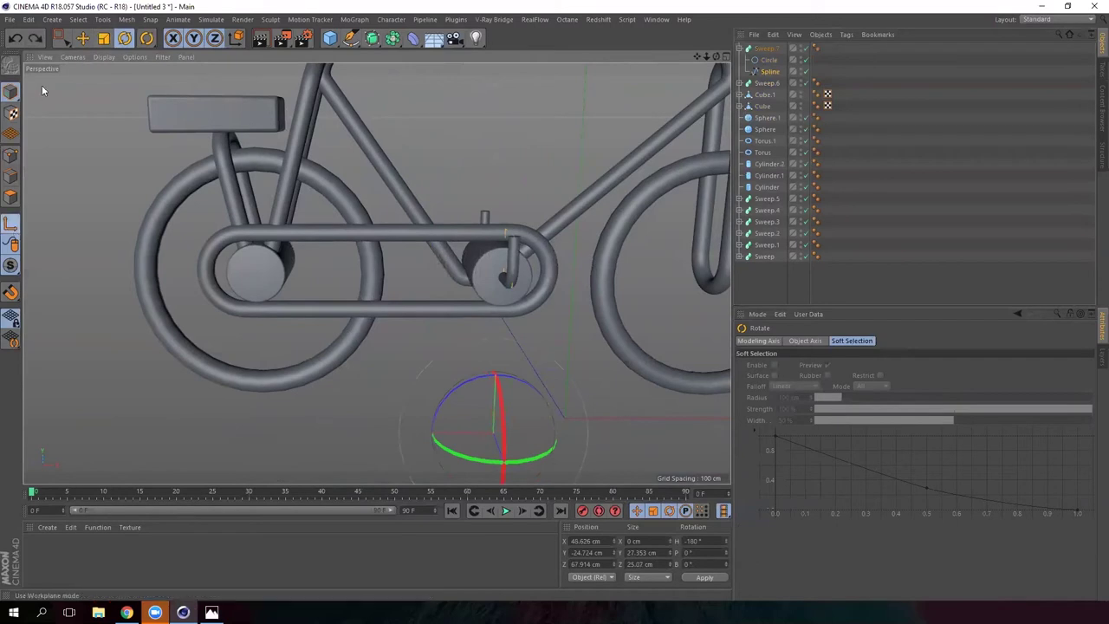
- Move the copied crank spline's pivot axis to the end of the pedal axle at about X 49 cm, Y 75 cm, Z 58 cm
{"action": "left_click", "coordinate": [82, 38]}
{"action": "left_click_drag", "start_coordinate": [498, 386], "coordinate": [563, 347]}
{"action": "left_click_drag", "start_coordinate": [395, 193], "coordinate": [439, 233]}
{"action": "left_click_drag", "start_coordinate": [462, 279], "coordinate": [397, 233], "text": "alt"}
{"action": "right_click_drag", "start_coordinate": [454, 259], "coordinate": [507, 298], "text": "alt"}
{"action": "left_click_drag", "start_coordinate": [507, 299], "coordinate": [449, 240], "text": "alt"}
{"action": "left_click_drag", "start_coordinate": [529, 216], "coordinate": [530, 193]}
{"action": "left_click_drag", "start_coordinate": [634, 292], "coordinate": [625, 293]}
{"action": "left_click_drag", "start_coordinate": [502, 339], "coordinate": [552, 379], "text": "alt"}
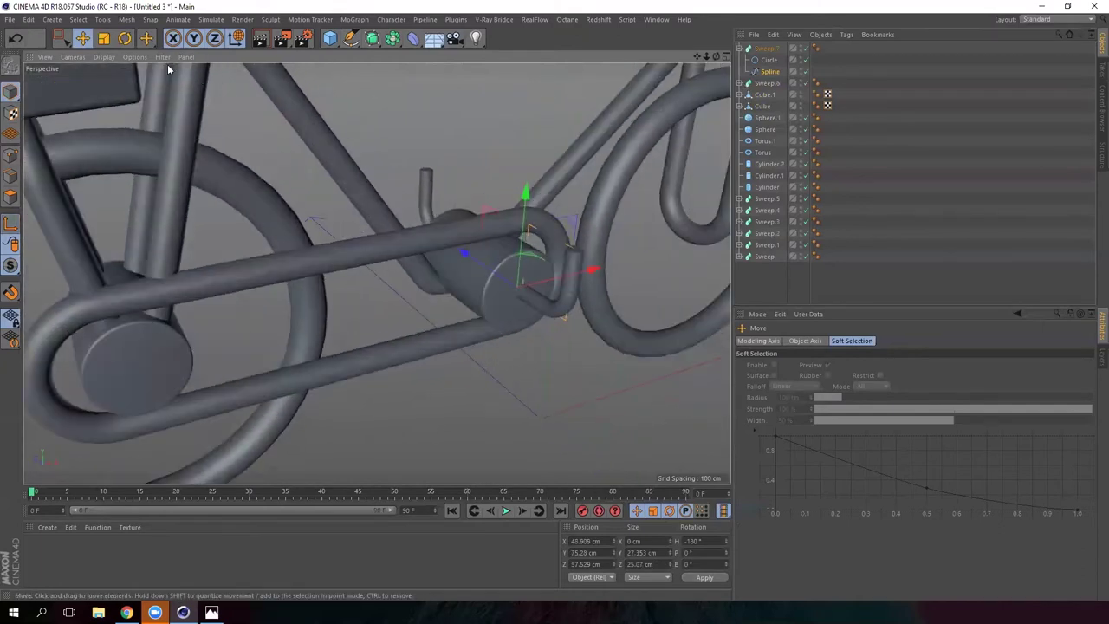
- Rotate the copied crank around the pedal axle so its arm points downward
{"action": "left_click", "coordinate": [125, 38]}
{"action": "left_click_drag", "start_coordinate": [498, 250], "coordinate": [594, 438]}
{"action": "left_click_drag", "start_coordinate": [525, 339], "coordinate": [466, 284], "text": "alt"}
- Add a cube for the pedal and scale it uniformly to about 18.2 cm
{"action": "left_click_drag", "start_coordinate": [330, 38], "coordinate": [371, 49]}
{"action": "scroll", "coordinate": [463, 364], "scroll_direction": "down", "scroll_amount": 3}
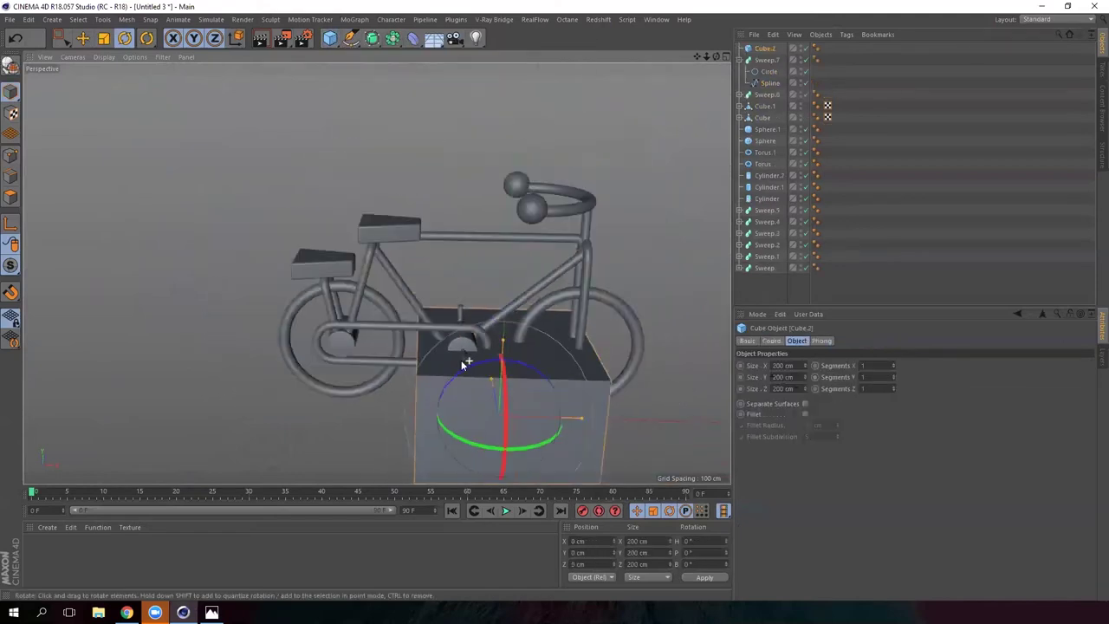
{"action": "left_click", "coordinate": [104, 38]}
{"action": "left_click_drag", "start_coordinate": [627, 177], "coordinate": [320, 263]}
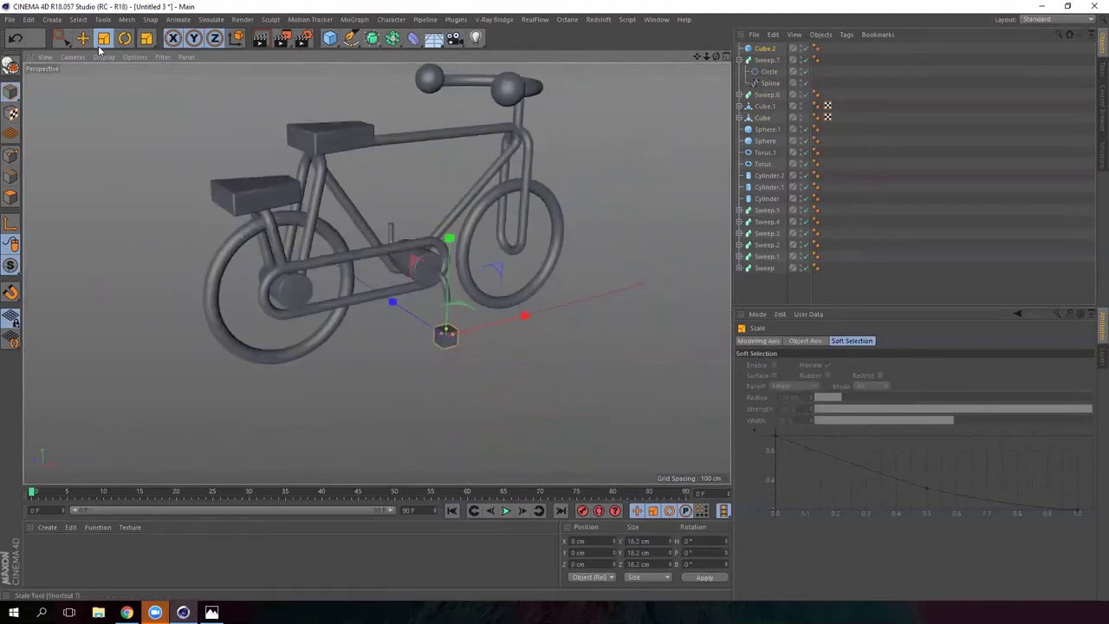
- Move the pedal cube onto the lower crank arm at about X -45 cm, Y 87 cm, Z -63 cm
{"action": "left_click", "coordinate": [83, 38]}
{"action": "left_click_drag", "start_coordinate": [449, 260], "coordinate": [449, 236]}
{"action": "scroll", "coordinate": [446, 312], "scroll_direction": "up", "scroll_amount": 5}
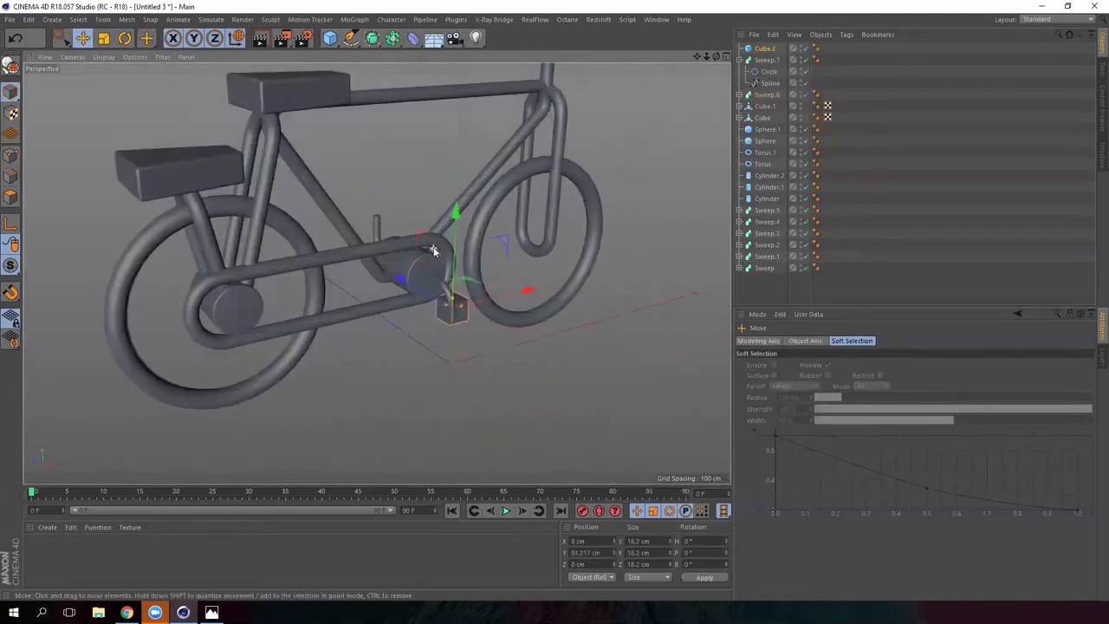
{"action": "left_click_drag", "start_coordinate": [365, 341], "coordinate": [272, 252], "text": "alt"}
{"action": "left_click_drag", "start_coordinate": [349, 309], "coordinate": [309, 332]}
{"action": "left_click_drag", "start_coordinate": [314, 396], "coordinate": [399, 387], "text": "alt"}
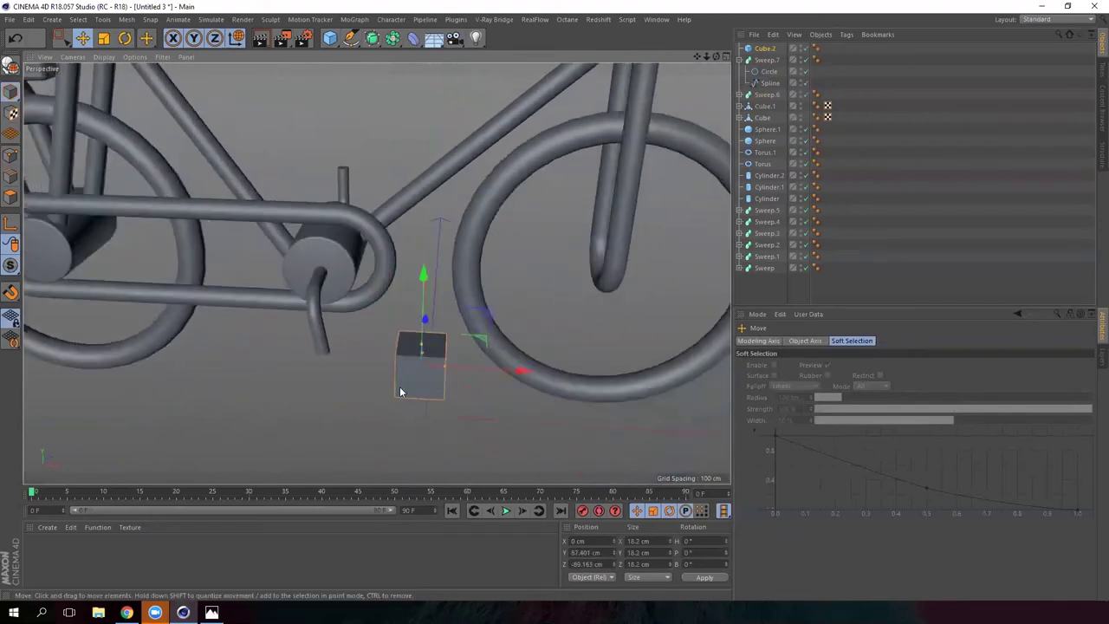
{"action": "left_click_drag", "start_coordinate": [511, 371], "coordinate": [385, 371]}
{"action": "left_click_drag", "start_coordinate": [294, 387], "coordinate": [382, 236], "text": "alt"}
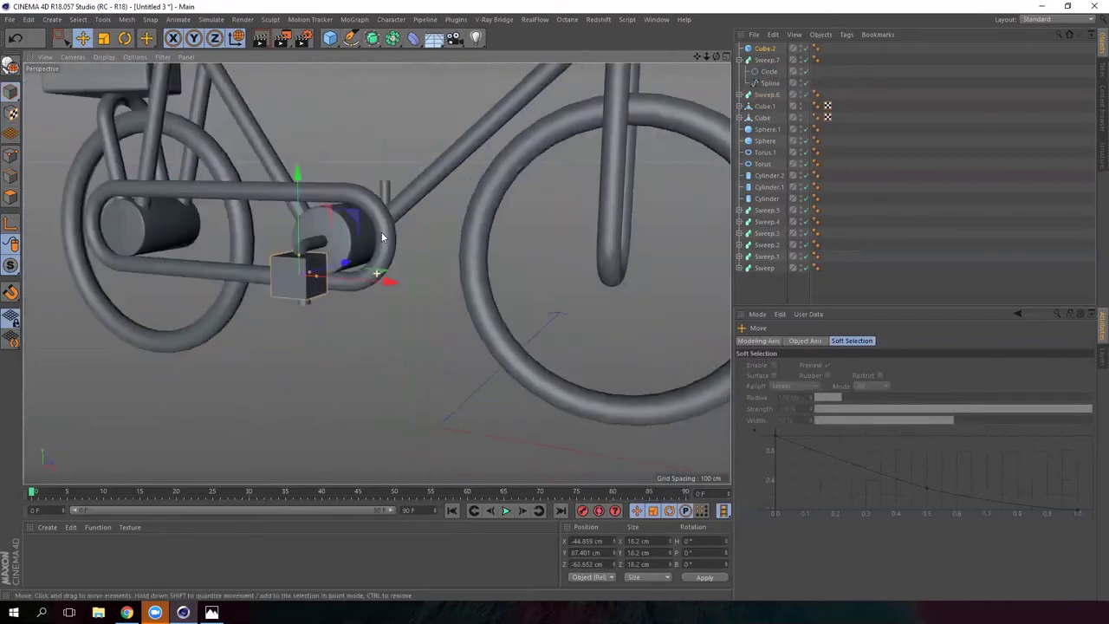
- Flatten the pedal cube to about 27.6 x 4 x 18.2 cm at Y 76 cm under the crank and enable its fillet
{"action": "left_click_drag", "start_coordinate": [305, 264], "coordinate": [409, 367]}
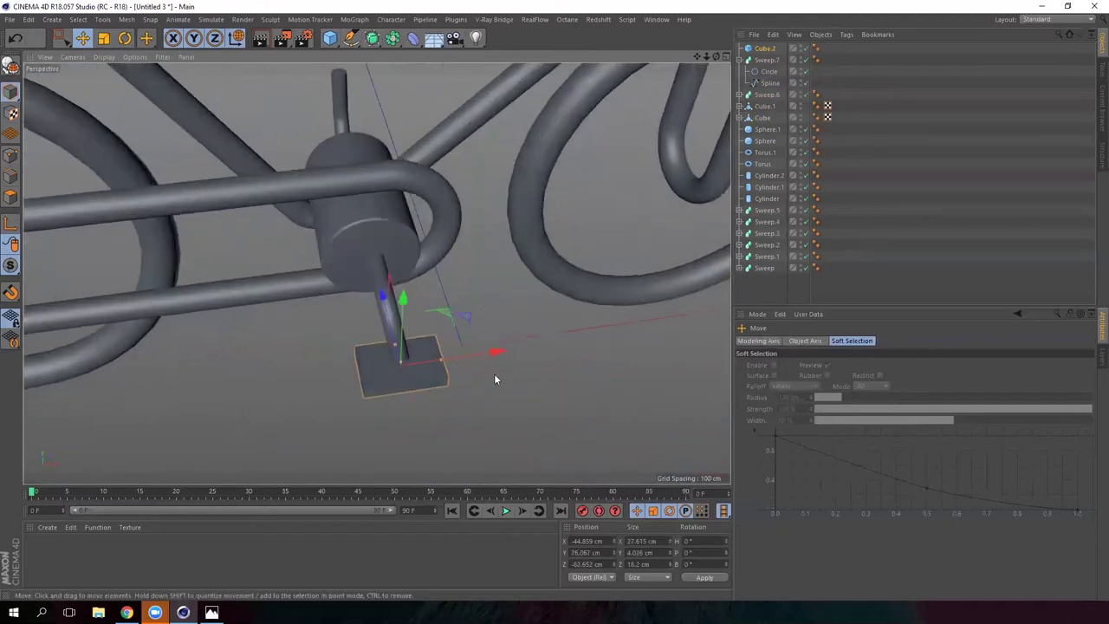
{"action": "left_click", "coordinate": [766, 52]}
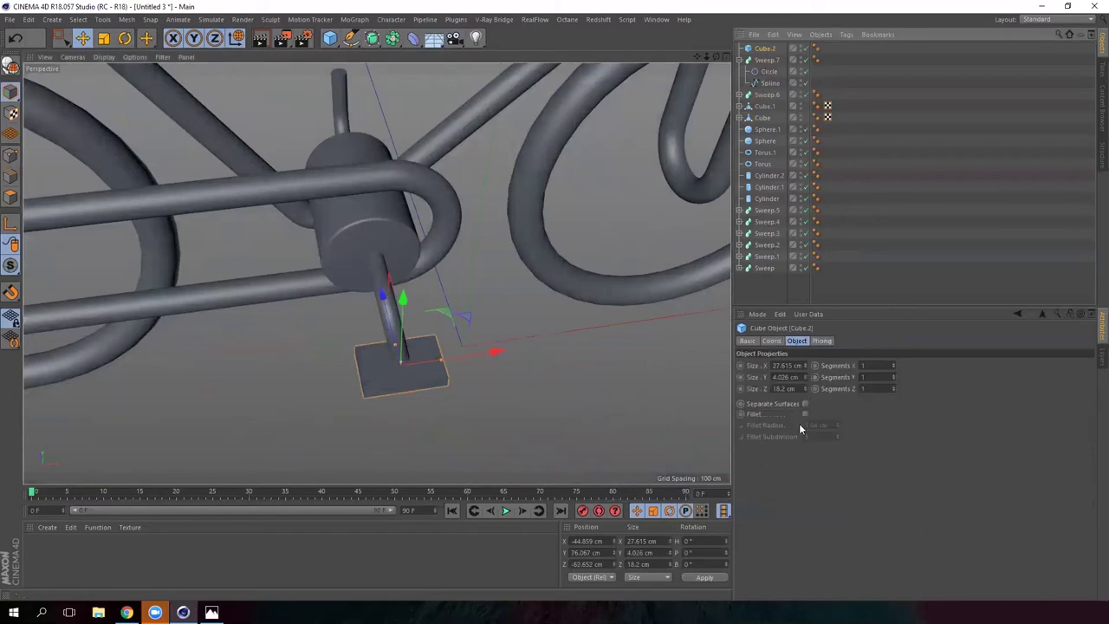
{"action": "left_click", "coordinate": [805, 414]}
- Duplicate the pedal toward the opposite crank and resize the original to about 14.6 cm in X and 26.7 cm in Z
{"action": "left_click_drag", "start_coordinate": [513, 401], "coordinate": [534, 340], "text": "alt"}
{"action": "left_click_drag", "start_coordinate": [352, 330], "coordinate": [200, 336], "text": "ctrl"}
{"action": "left_click", "coordinate": [446, 348]}
{"action": "left_click_drag", "start_coordinate": [449, 342], "coordinate": [421, 367], "text": "alt"}
{"action": "left_click_drag", "start_coordinate": [416, 325], "coordinate": [410, 362]}
{"action": "left_click_drag", "start_coordinate": [469, 298], "coordinate": [459, 304]}
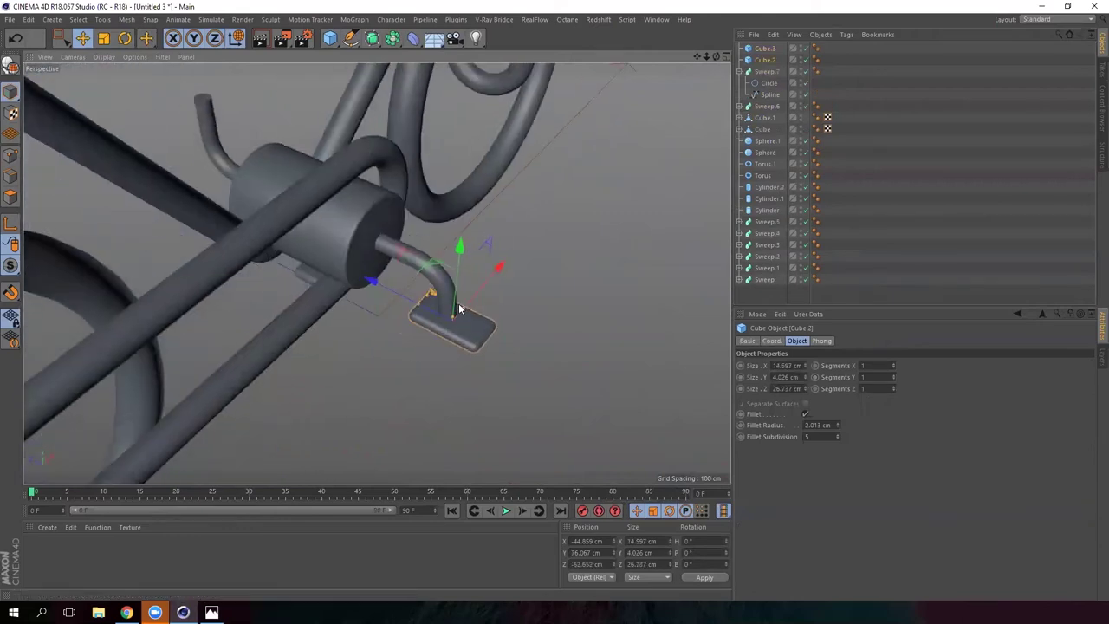
- Move the resized pedal to about Y 74.7 cm, Z -68.7 cm under its crank and delete the old duplicate pedal
{"action": "left_click_drag", "start_coordinate": [384, 286], "coordinate": [395, 292]}
{"action": "left_click_drag", "start_coordinate": [320, 287], "coordinate": [371, 269], "text": "alt"}
{"action": "left_click", "coordinate": [760, 50]}
{"action": "key", "text": "Delete"}
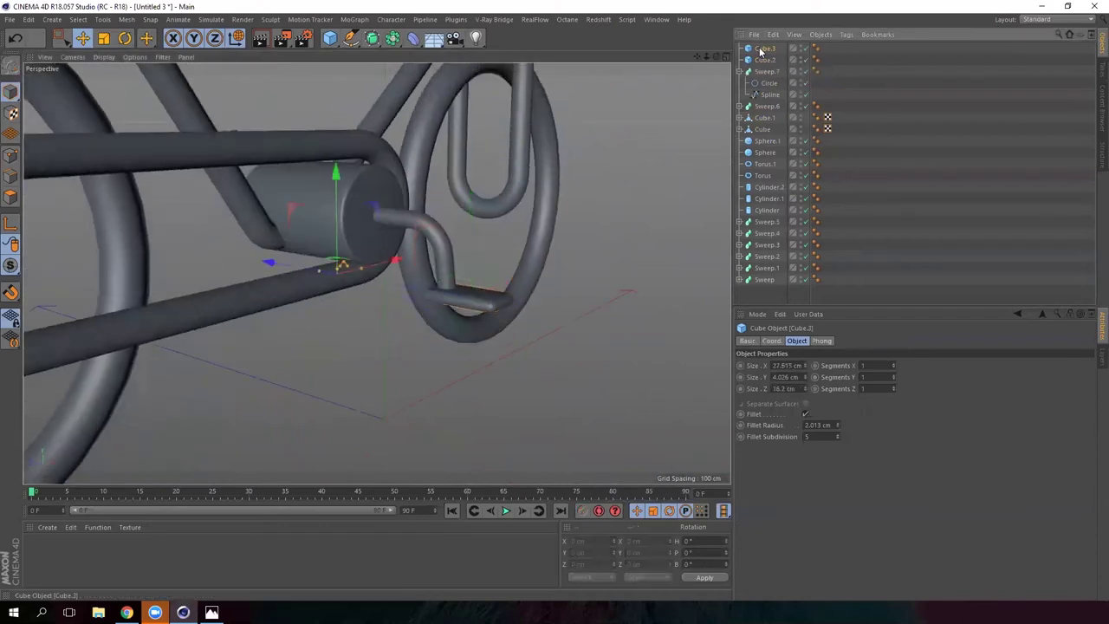
{"action": "key", "text": "ctrl+z"}
{"action": "left_click_drag", "start_coordinate": [402, 211], "coordinate": [403, 225], "text": "alt"}
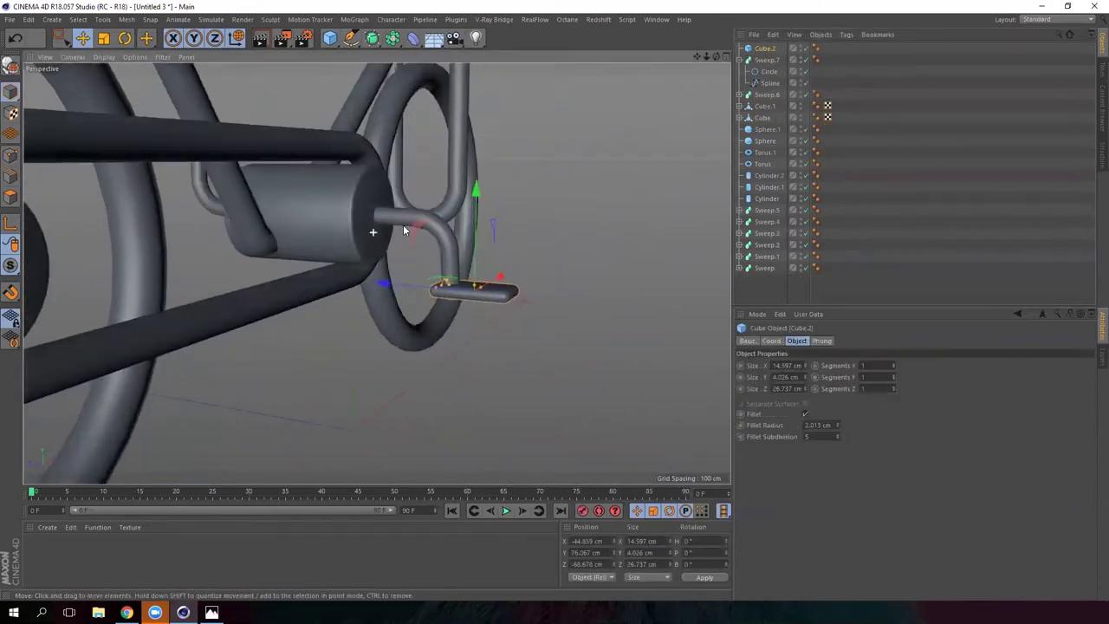
{"action": "left_click_drag", "start_coordinate": [474, 189], "coordinate": [473, 197]}
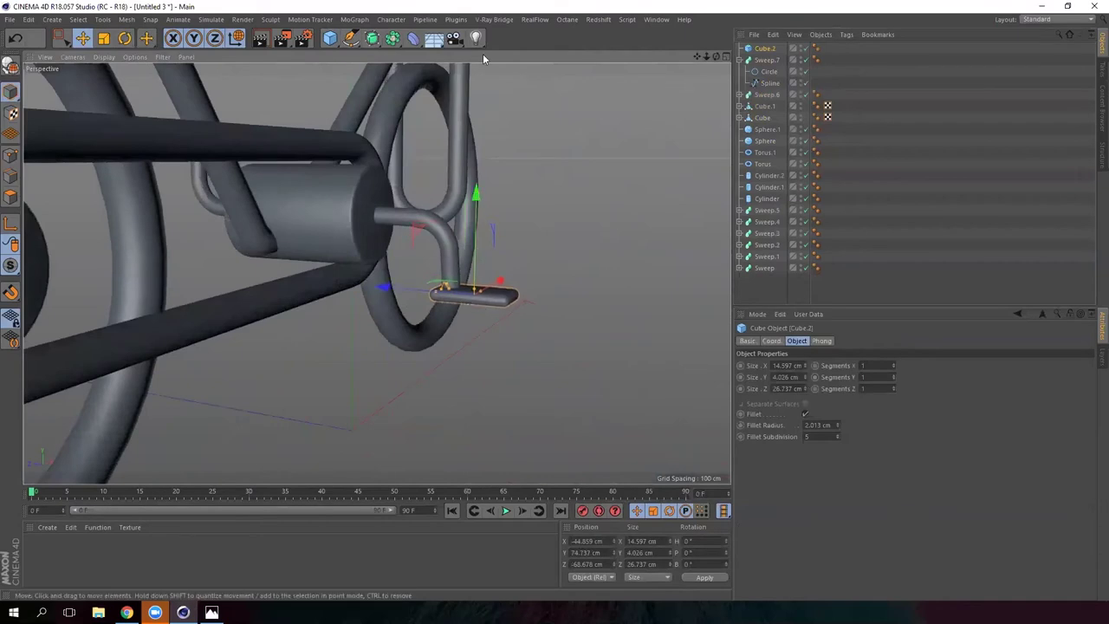
- Duplicate the pedal onto the opposite crank end at about X -49 cm, Y 126 cm, Z 46 cm
{"action": "left_click_drag", "start_coordinate": [475, 72], "coordinate": [455, 165], "text": "alt"}
{"action": "left_click_drag", "start_coordinate": [364, 355], "coordinate": [134, 297], "text": "ctrl"}
{"action": "left_click_drag", "start_coordinate": [176, 214], "coordinate": [156, 259], "text": "ctrl"}
{"action": "left_click_drag", "start_coordinate": [266, 173], "coordinate": [257, 174]}
{"action": "left_click_drag", "start_coordinate": [199, 219], "coordinate": [330, 150], "text": "alt"}
{"action": "scroll", "coordinate": [317, 199], "scroll_direction": "down", "scroll_amount": 4}
{"action": "left_click_drag", "start_coordinate": [303, 239], "coordinate": [357, 252], "text": "alt"}
{"action": "scroll", "coordinate": [357, 251], "scroll_direction": "down", "scroll_amount": 3}
{"action": "middle_click_drag", "start_coordinate": [356, 251], "coordinate": [377, 274], "text": "alt"}
{"action": "left_click_drag", "start_coordinate": [377, 274], "coordinate": [108, 296], "text": "alt"}
{"action": "scroll", "coordinate": [320, 294], "scroll_direction": "down", "scroll_amount": 3}
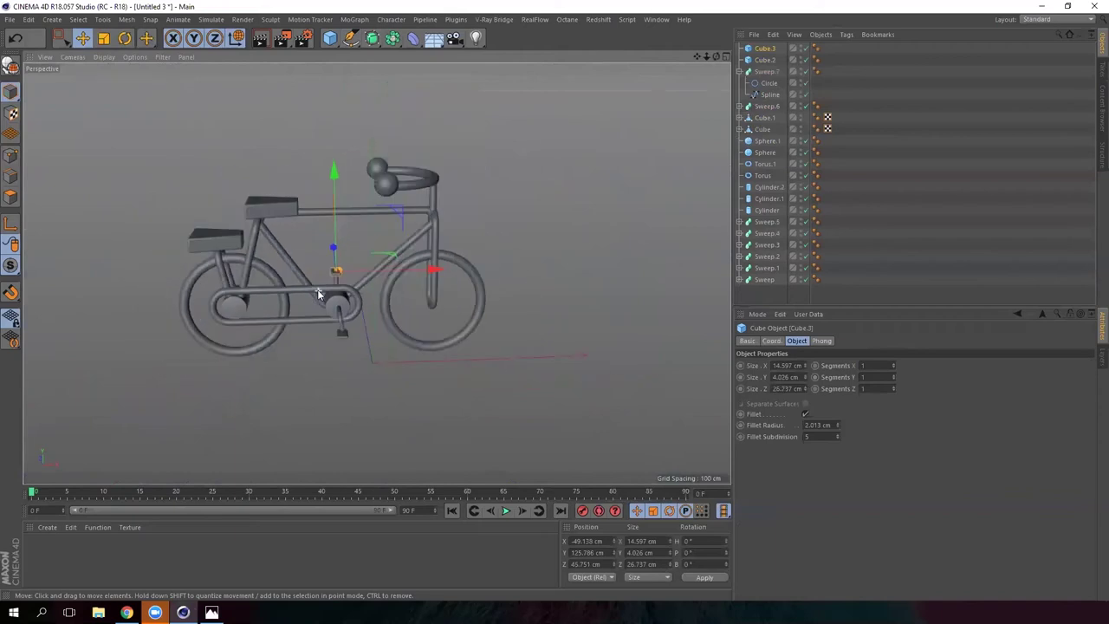
- Compare the bicycle with the Refe.png reference image and group all of its parts under one null
{"action": "left_click", "coordinate": [212, 611]}
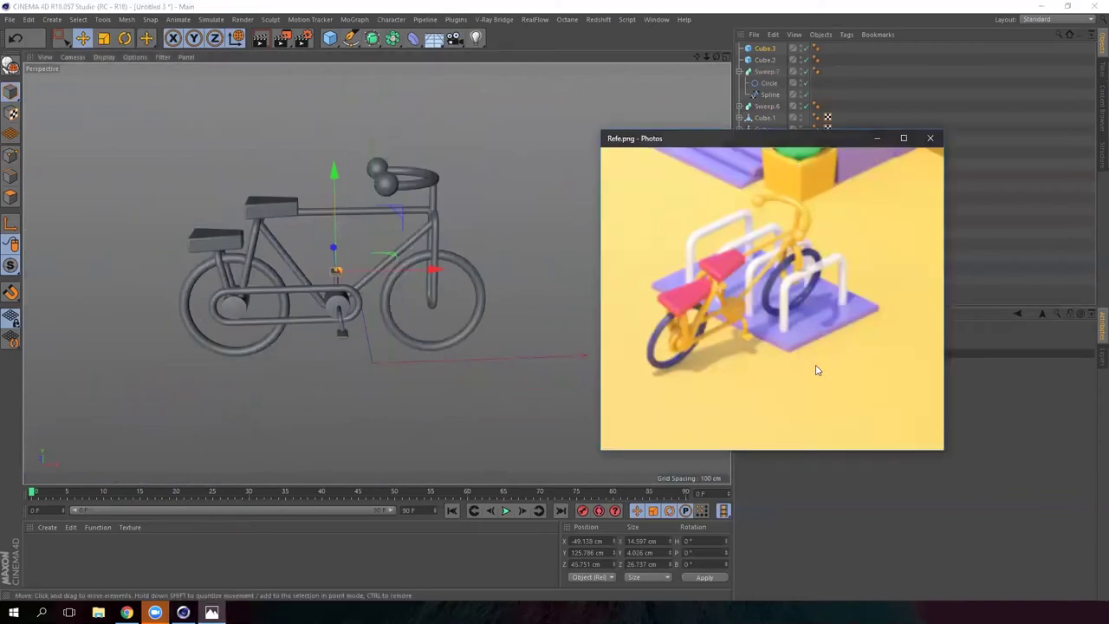
{"action": "left_click", "coordinate": [876, 139]}
{"action": "left_click", "coordinate": [741, 72]}
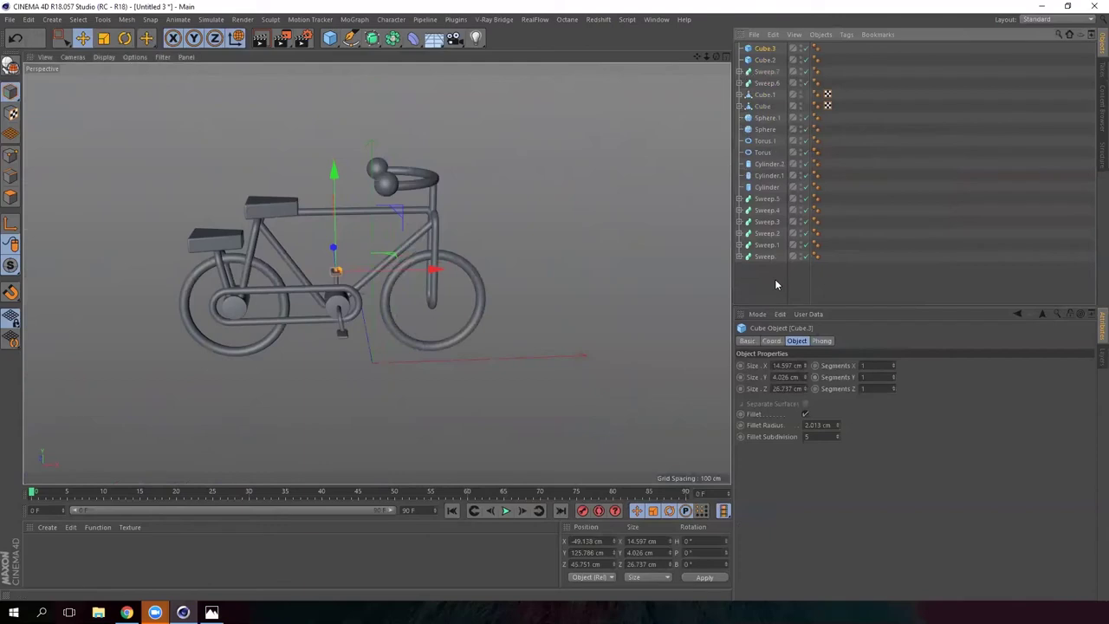
{"action": "left_click_drag", "start_coordinate": [766, 130], "coordinate": [765, 42]}
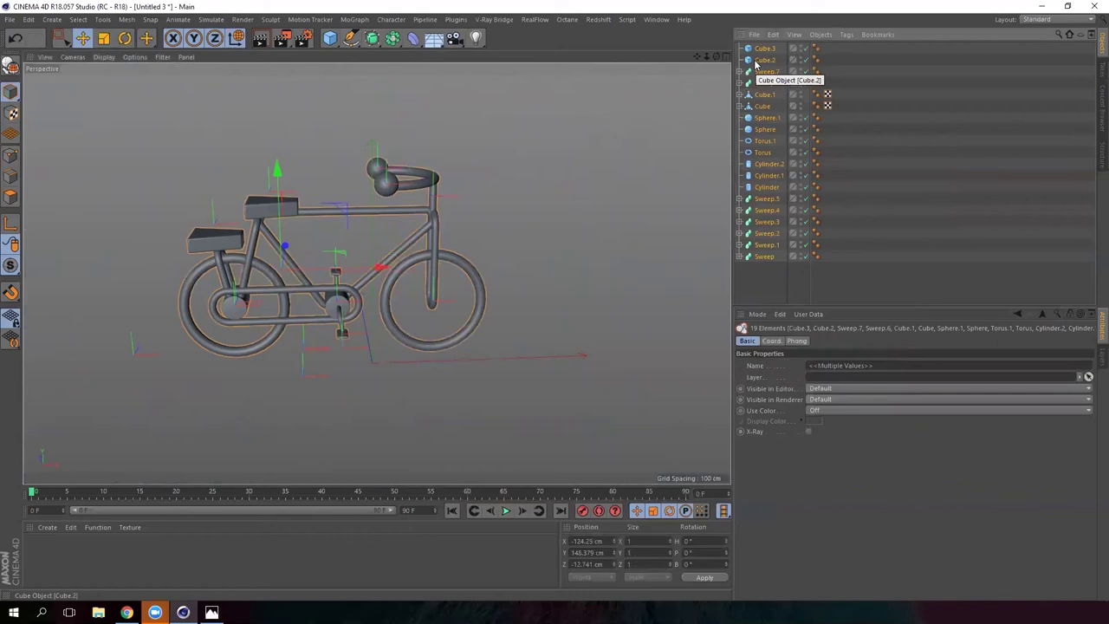
{"action": "key", "text": "alt+g"}
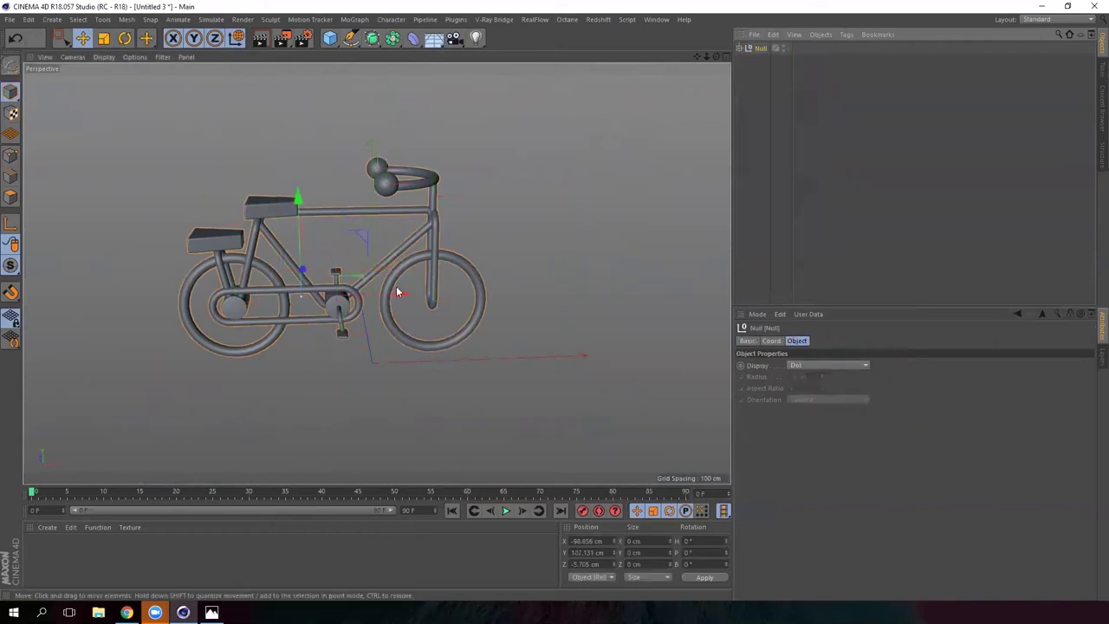
- Move the bicycle group to about X -8 cm, Y 90 cm and rename it Bici
{"action": "left_click_drag", "start_coordinate": [396, 294], "coordinate": [444, 297]}
{"action": "left_click_drag", "start_coordinate": [368, 201], "coordinate": [365, 219]}
{"action": "left_click_drag", "start_coordinate": [365, 219], "coordinate": [545, 240], "text": "alt"}
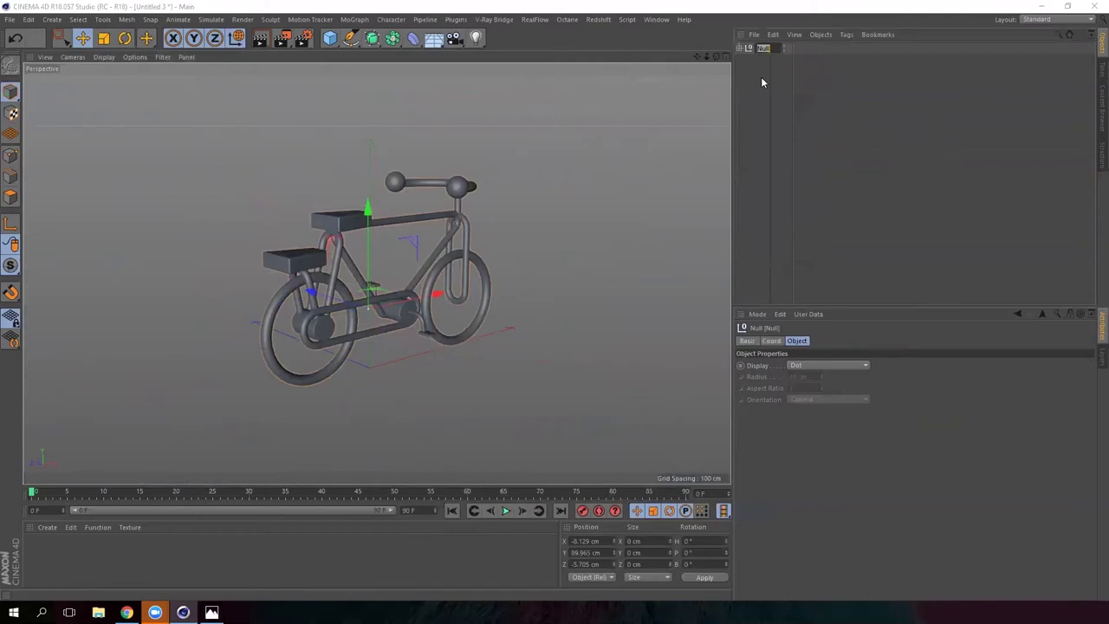
{"action": "type", "text": "i"}
{"action": "key", "text": "Return"}
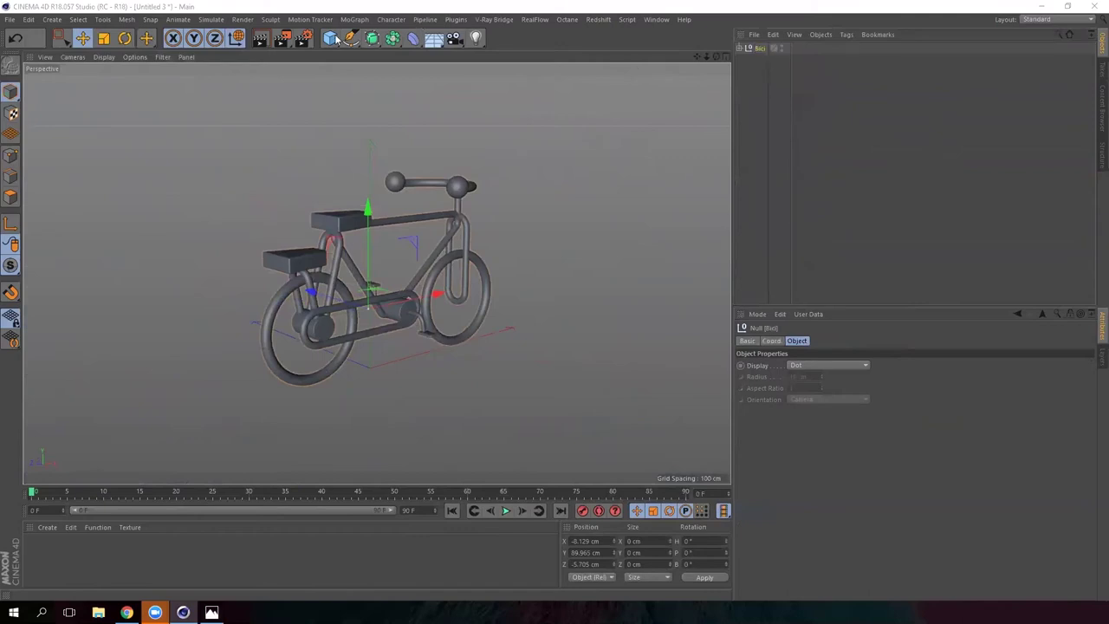
- Add a cube and shape it into a platform of about 200 x 18.3 x 314.5 cm under the front wheel at X 190 cm
{"action": "left_click", "coordinate": [336, 39]}
{"action": "left_click", "coordinate": [438, 57]}
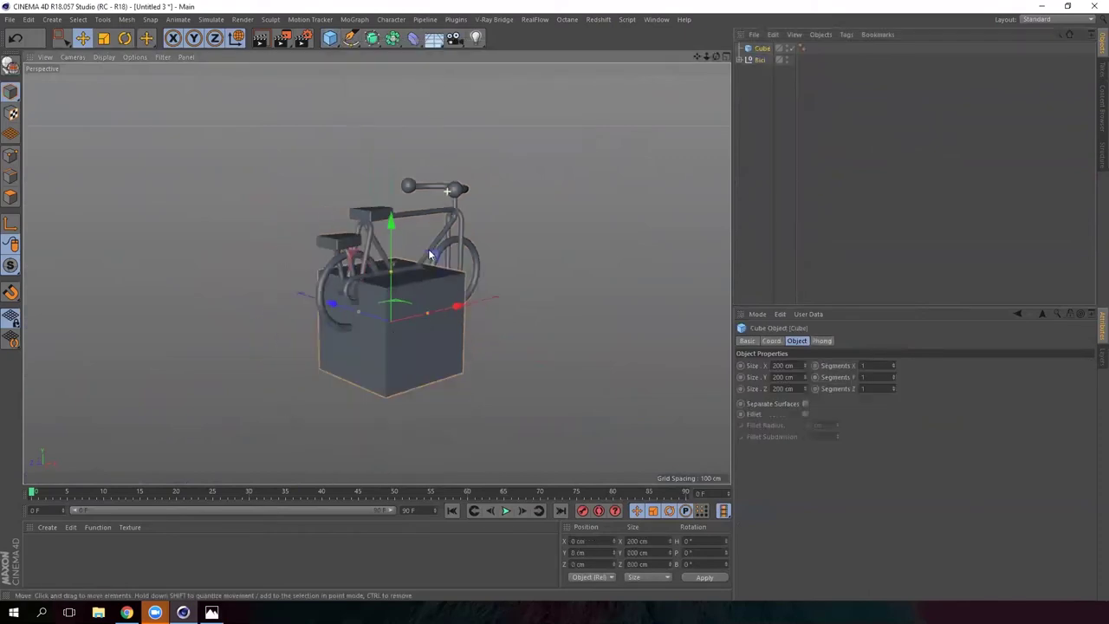
{"action": "left_click_drag", "start_coordinate": [390, 272], "coordinate": [399, 433]}
{"action": "left_click_drag", "start_coordinate": [348, 267], "coordinate": [325, 246]}
{"action": "left_click_drag", "start_coordinate": [465, 246], "coordinate": [535, 193]}
{"action": "left_click_drag", "start_coordinate": [515, 260], "coordinate": [422, 158], "text": "alt"}
{"action": "scroll", "coordinate": [460, 235], "scroll_direction": "up", "scroll_amount": 3}
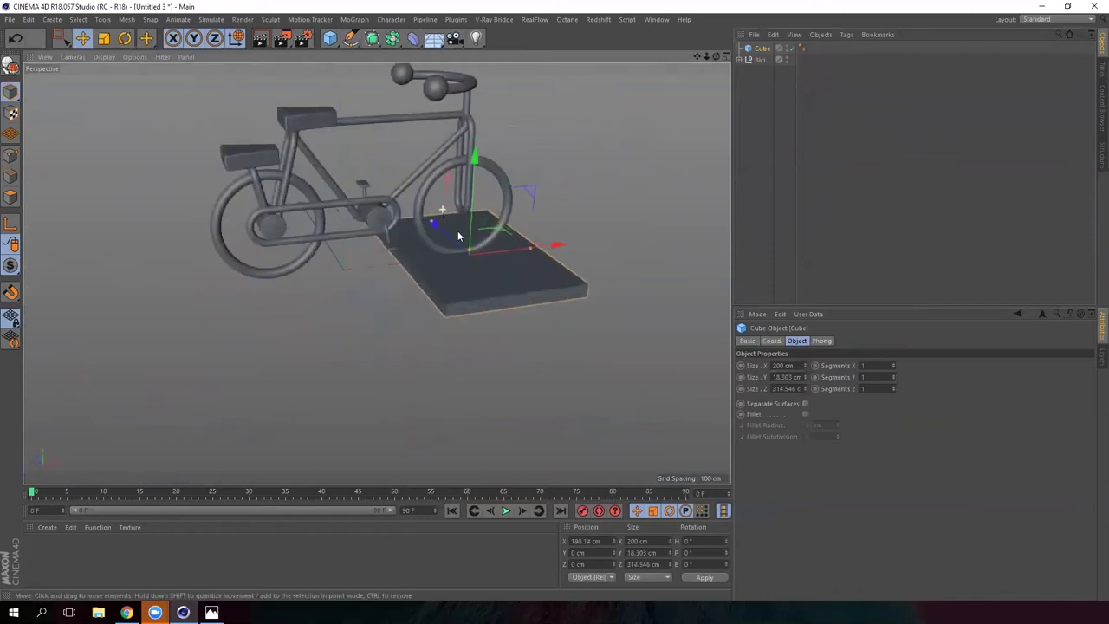
- Enable the platform's fillet and set its radius to about 5.15 cm
{"action": "left_click", "coordinate": [804, 413]}
{"action": "right_click_drag", "start_coordinate": [416, 292], "coordinate": [614, 351], "text": "alt"}
{"action": "left_click", "coordinate": [839, 426]}
{"action": "left_click", "coordinate": [839, 426]}
{"action": "left_click_drag", "start_coordinate": [460, 279], "coordinate": [451, 365], "text": "alt"}
{"action": "scroll", "coordinate": [451, 365], "scroll_direction": "down", "scroll_amount": 3}
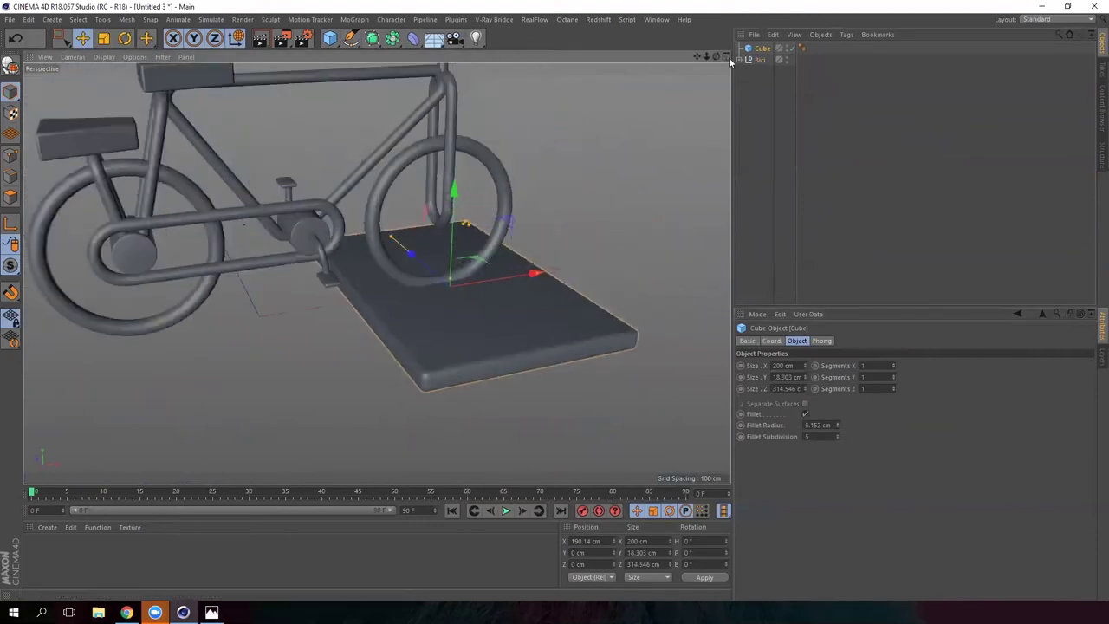
- Raise the bicycle group onto the platform and lengthen the platform to about 367 cm in Z
{"action": "left_click", "coordinate": [760, 60]}
{"action": "left_click_drag", "start_coordinate": [235, 143], "coordinate": [236, 123]}
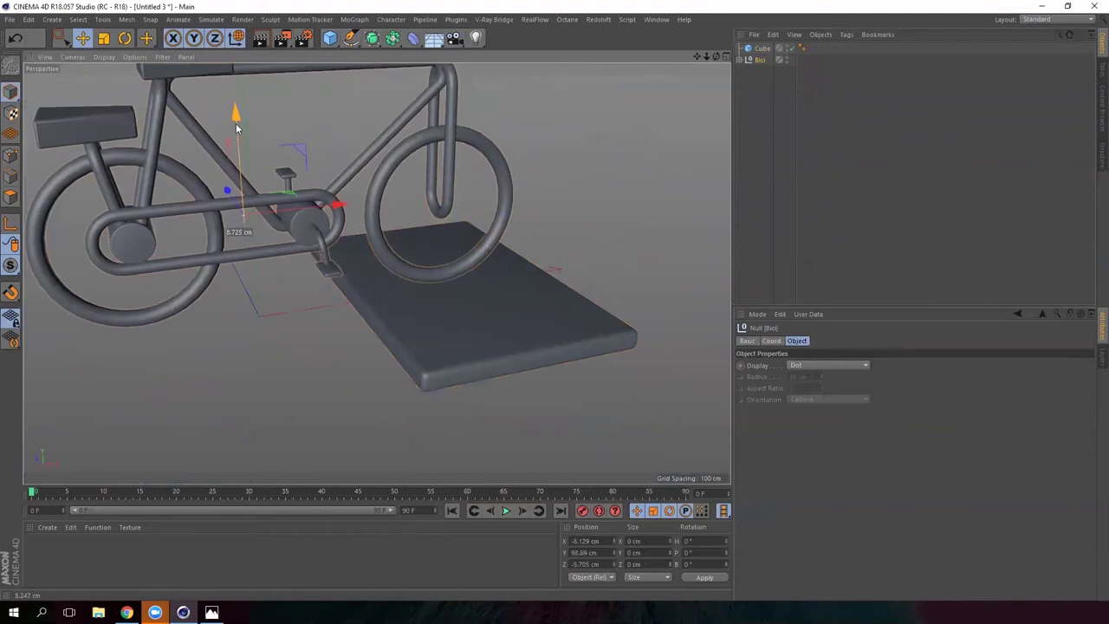
{"action": "scroll", "coordinate": [287, 184], "scroll_direction": "down", "scroll_amount": 3}
{"action": "left_click_drag", "start_coordinate": [288, 188], "coordinate": [389, 252], "text": "alt"}
{"action": "left_click", "coordinate": [395, 265]}
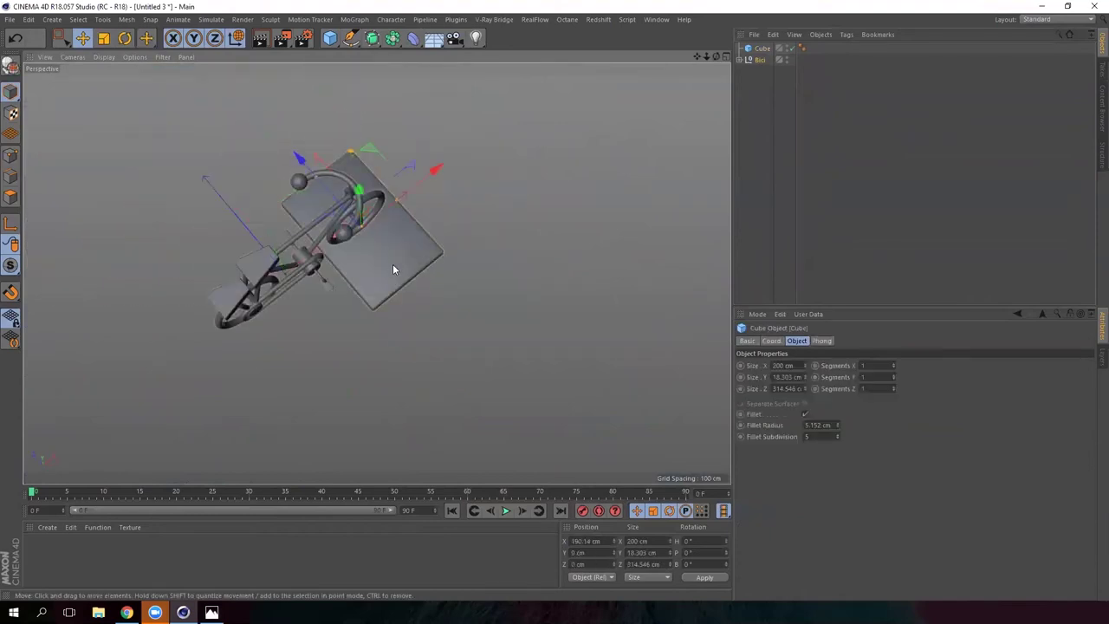
{"action": "left_click_drag", "start_coordinate": [314, 176], "coordinate": [276, 132]}
{"action": "left_click_drag", "start_coordinate": [345, 214], "coordinate": [322, 153], "text": "alt"}
{"action": "left_click_drag", "start_coordinate": [409, 240], "coordinate": [330, 187], "text": "alt"}
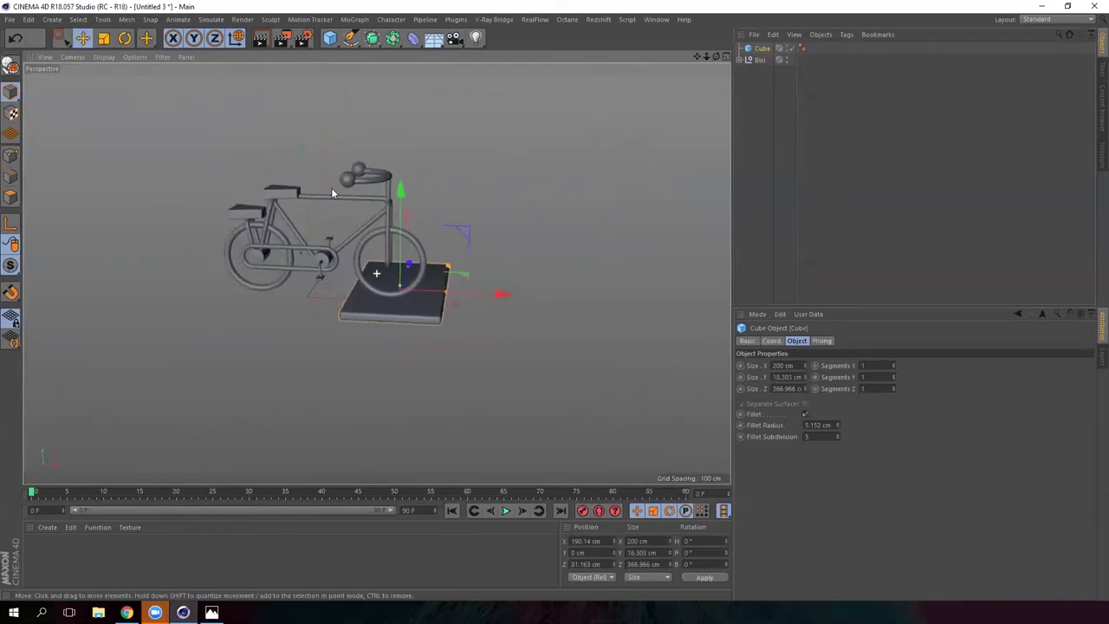
- Add a 131 x 234 cm rectangle spline and place it beside the front wheel at about X 186 cm, Z -153 cm
{"action": "left_click_drag", "start_coordinate": [351, 38], "coordinate": [504, 136]}
{"action": "left_click", "coordinate": [499, 140]}
{"action": "left_click_drag", "start_coordinate": [411, 332], "coordinate": [482, 315], "text": "alt"}
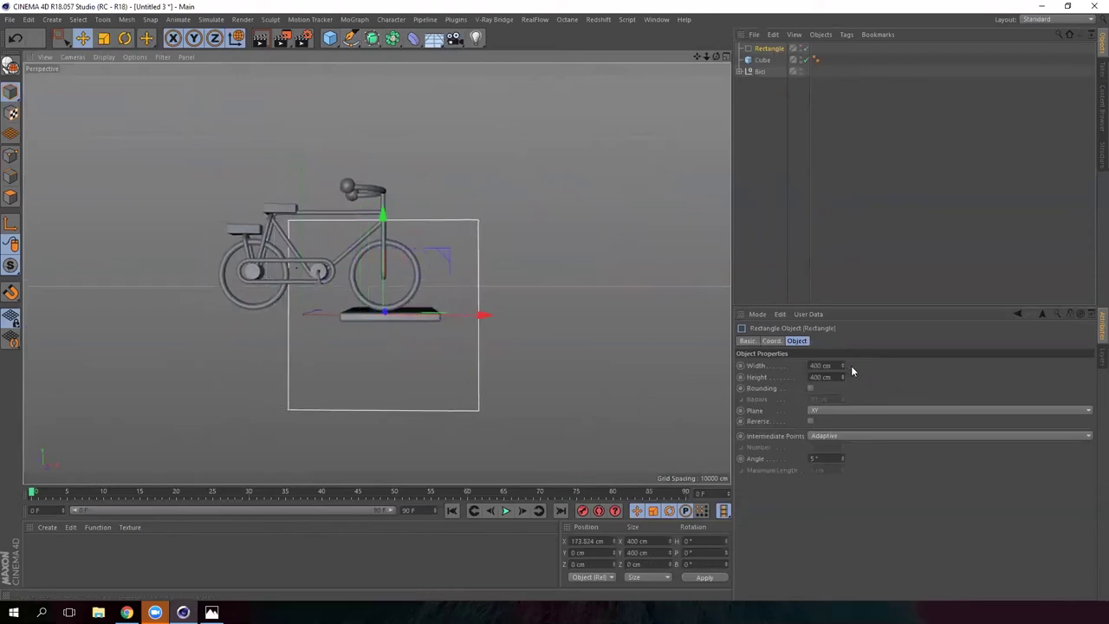
{"action": "left_click_drag", "start_coordinate": [843, 366], "coordinate": [763, 523]}
{"action": "left_click_drag", "start_coordinate": [447, 346], "coordinate": [424, 323], "text": "alt"}
{"action": "left_click_drag", "start_coordinate": [842, 379], "coordinate": [819, 477]}
{"action": "left_click_drag", "start_coordinate": [451, 309], "coordinate": [320, 359], "text": "alt"}
{"action": "left_click_drag", "start_coordinate": [492, 258], "coordinate": [467, 212]}
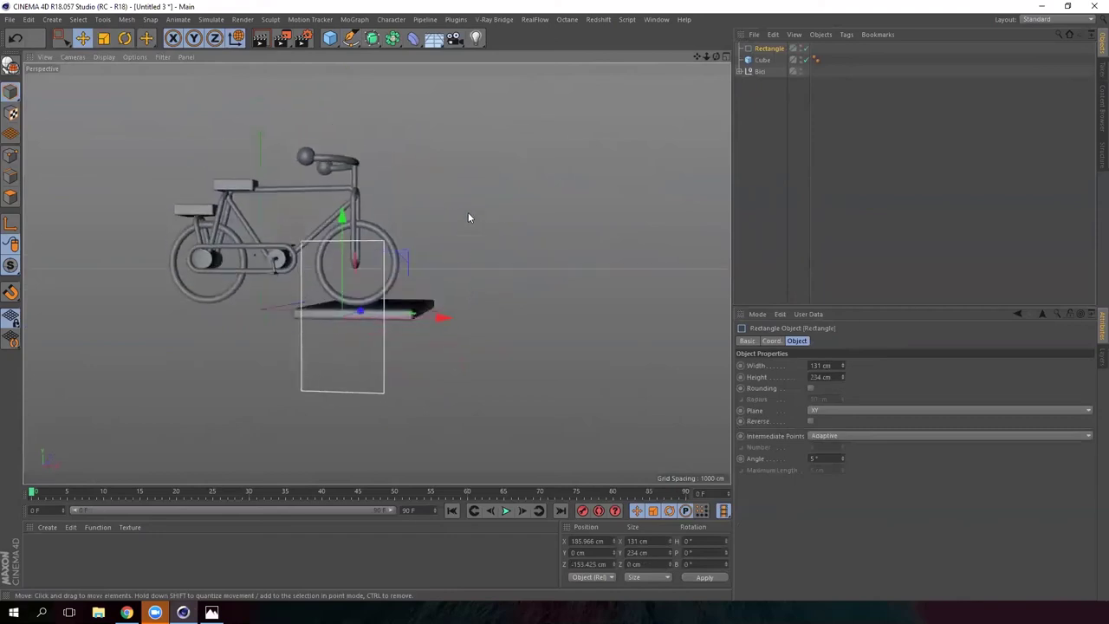
- Make the rectangle editable, turn off Close Spline and set its bottom-left corner as the first point
{"action": "key", "text": "c"}
{"action": "left_click", "coordinate": [10, 157]}
{"action": "left_click_drag", "start_coordinate": [299, 311], "coordinate": [349, 324], "text": "alt"}
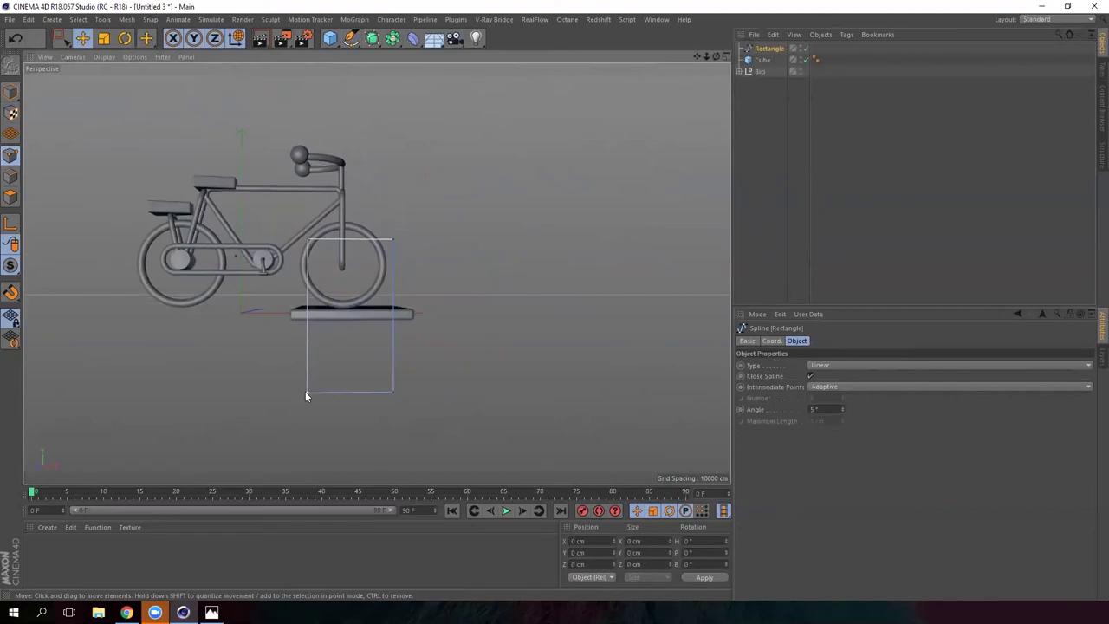
{"action": "left_click", "coordinate": [810, 376]}
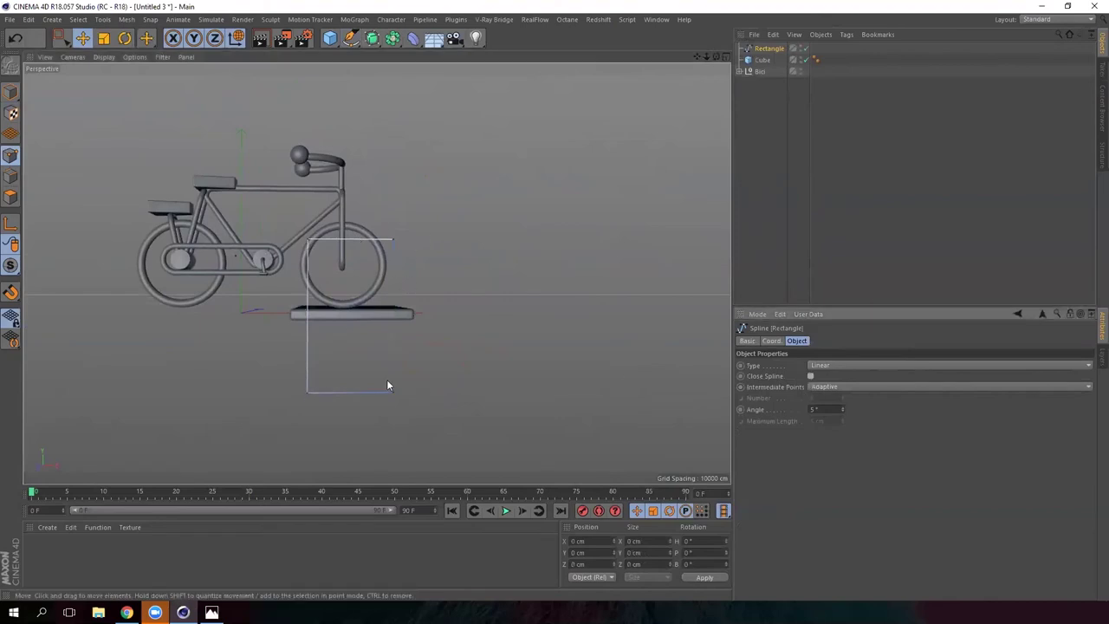
{"action": "left_click", "coordinate": [307, 393]}
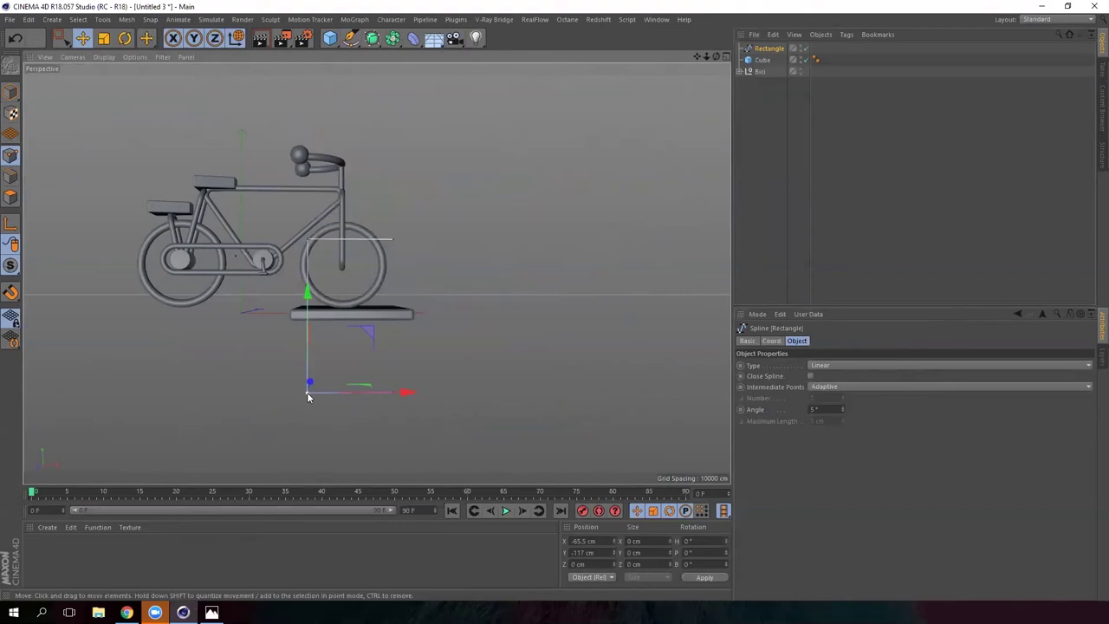
{"action": "right_click", "coordinate": [306, 396]}
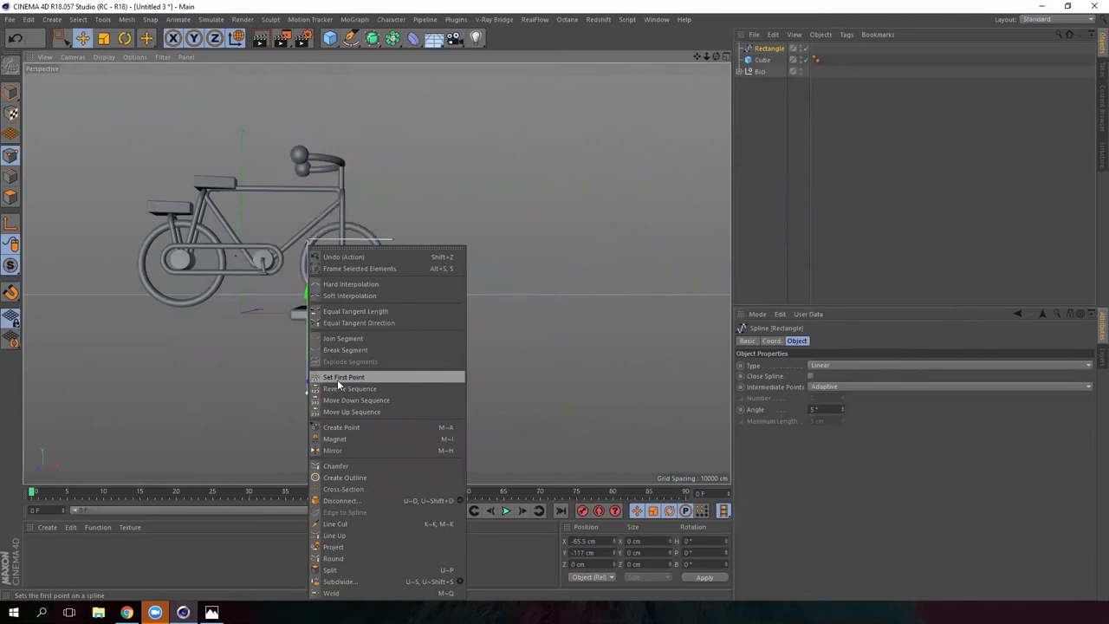
{"action": "left_click", "coordinate": [335, 380]}
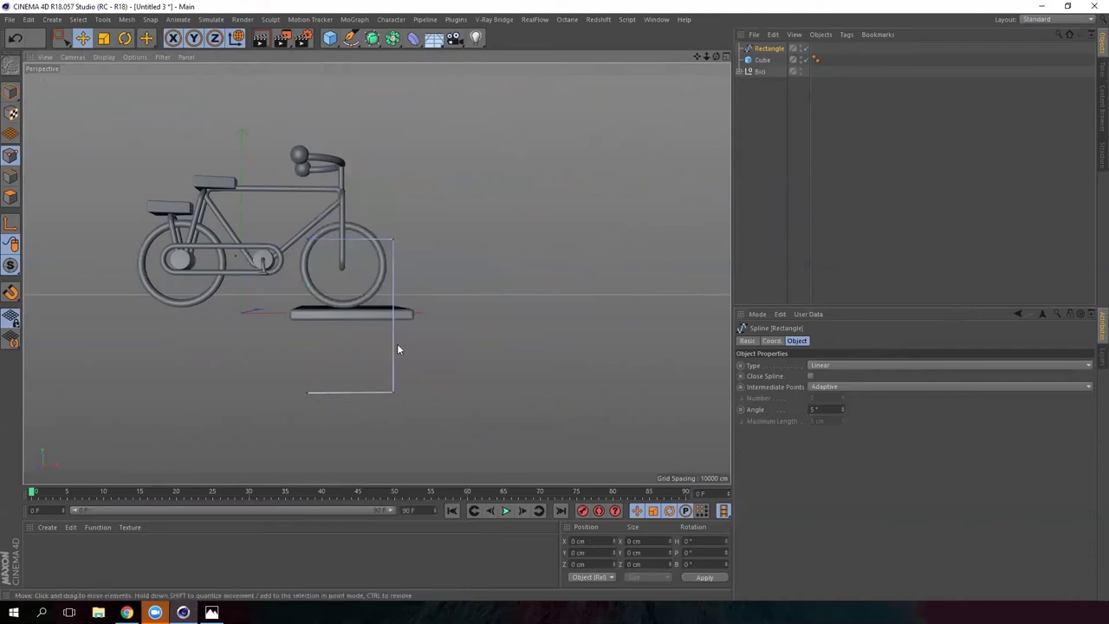
- Cut the rectangle's bottom edge near the middle with Line Cut and set the new point as the first point
{"action": "right_click", "coordinate": [354, 350]}
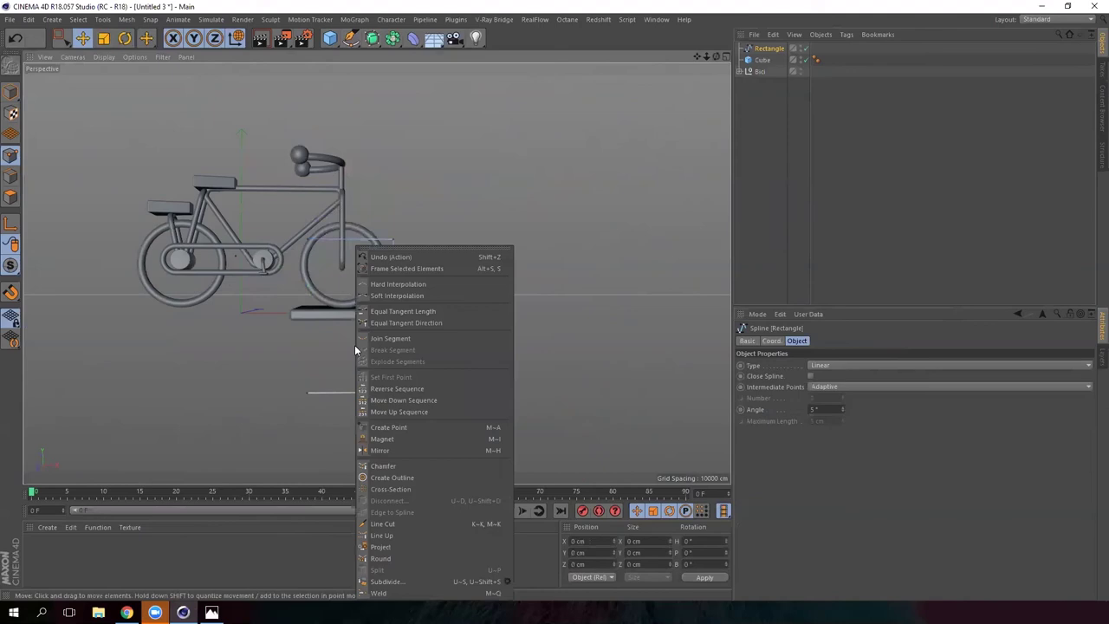
{"action": "left_click", "coordinate": [382, 524]}
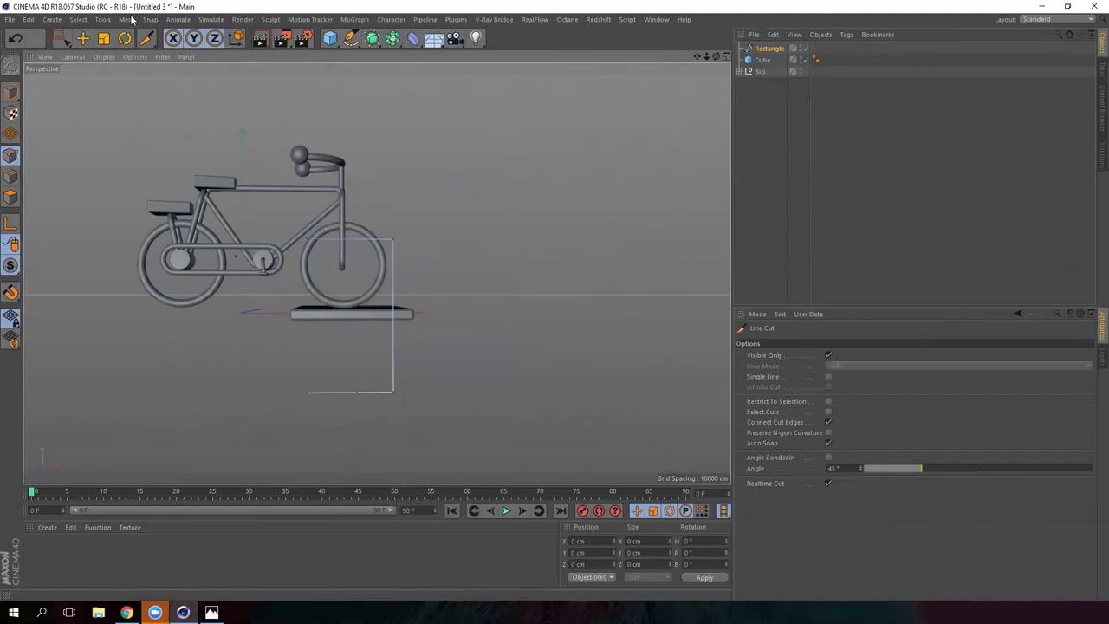
{"action": "left_click", "coordinate": [80, 42]}
{"action": "left_click", "coordinate": [357, 393]}
{"action": "right_click", "coordinate": [357, 394]}
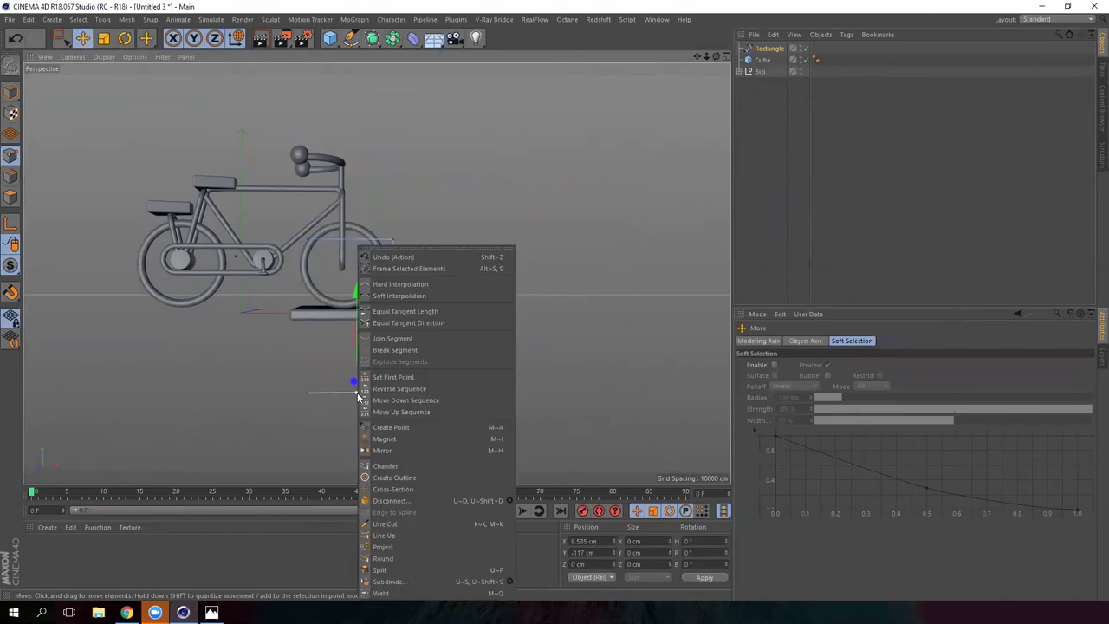
{"action": "left_click", "coordinate": [403, 378]}
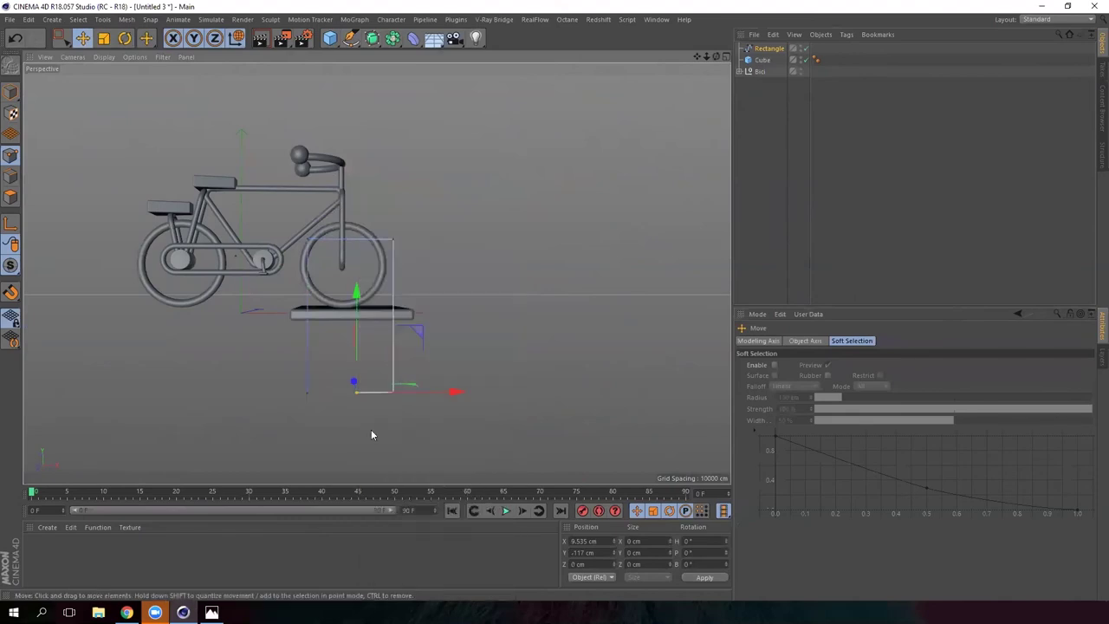
- Remove the leftover bottom segment of the rectangle spline and raise its two lower end points to the platform
{"action": "left_click_drag", "start_coordinate": [431, 394], "coordinate": [381, 289]}
{"action": "left_click", "coordinate": [362, 336]}
{"action": "left_click", "coordinate": [68, 42]}
{"action": "left_click_drag", "start_coordinate": [253, 415], "coordinate": [517, 374]}
{"action": "left_click_drag", "start_coordinate": [352, 298], "coordinate": [353, 224]}
- Round the two top corners of the open rectangle spline with a 23.25 cm Chamfer
{"action": "left_click_drag", "start_coordinate": [252, 199], "coordinate": [462, 252]}
{"action": "right_click_drag", "start_coordinate": [356, 240], "coordinate": [386, 251], "text": "alt"}
{"action": "scroll", "coordinate": [387, 254], "scroll_direction": "up", "scroll_amount": 2}
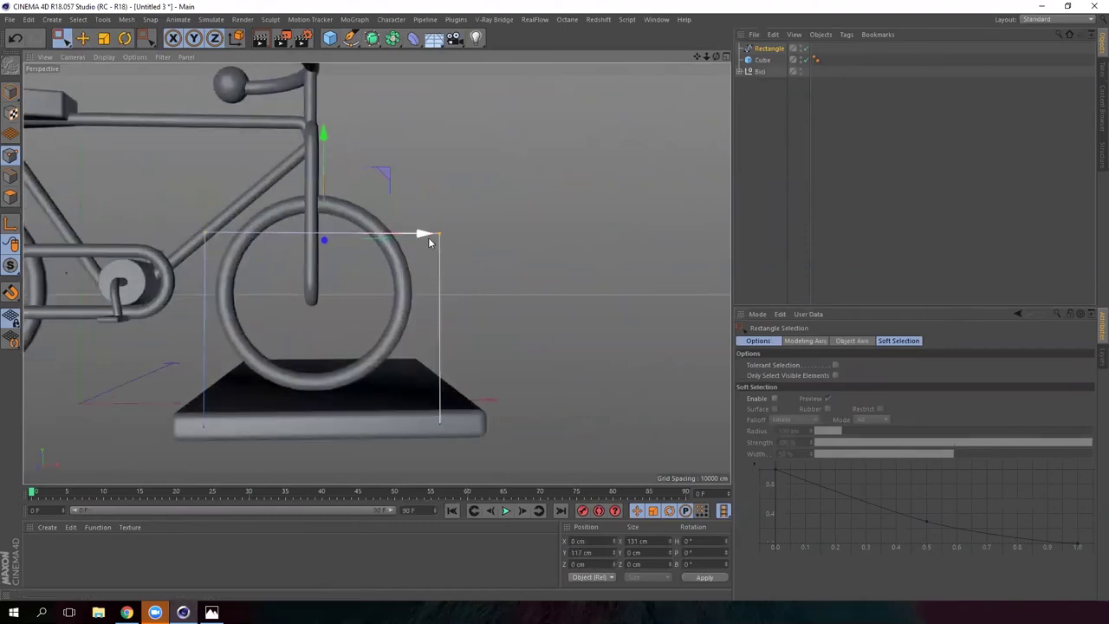
{"action": "right_click", "coordinate": [440, 240]}
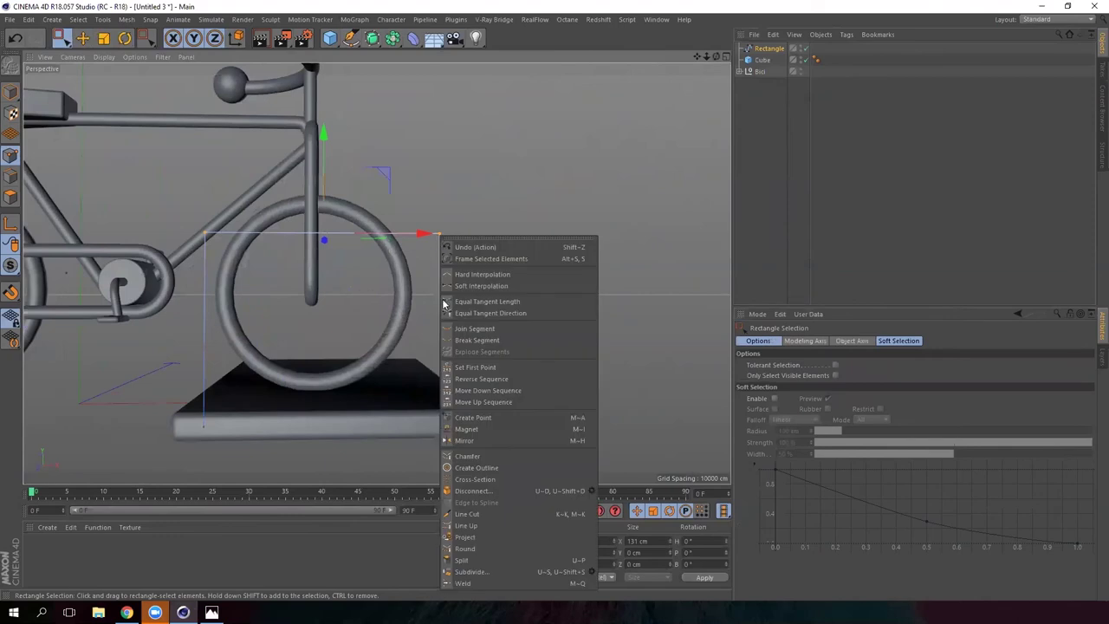
{"action": "left_click", "coordinate": [468, 464]}
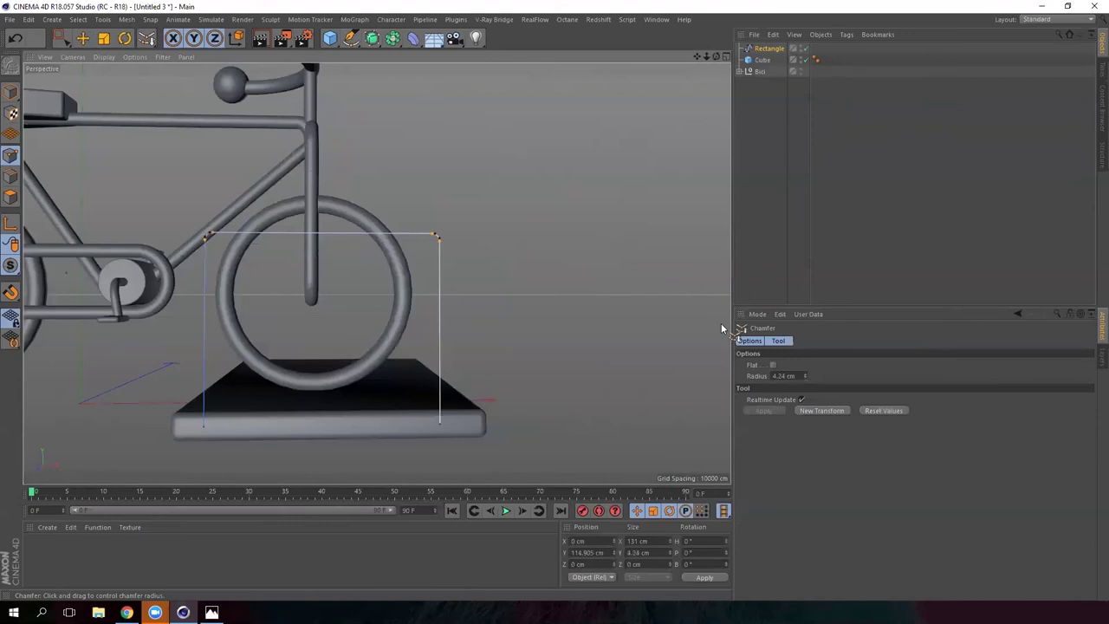
{"action": "left_click_drag", "start_coordinate": [919, 408], "coordinate": [986, 408]}
{"action": "left_click_drag", "start_coordinate": [809, 380], "coordinate": [809, 368]}
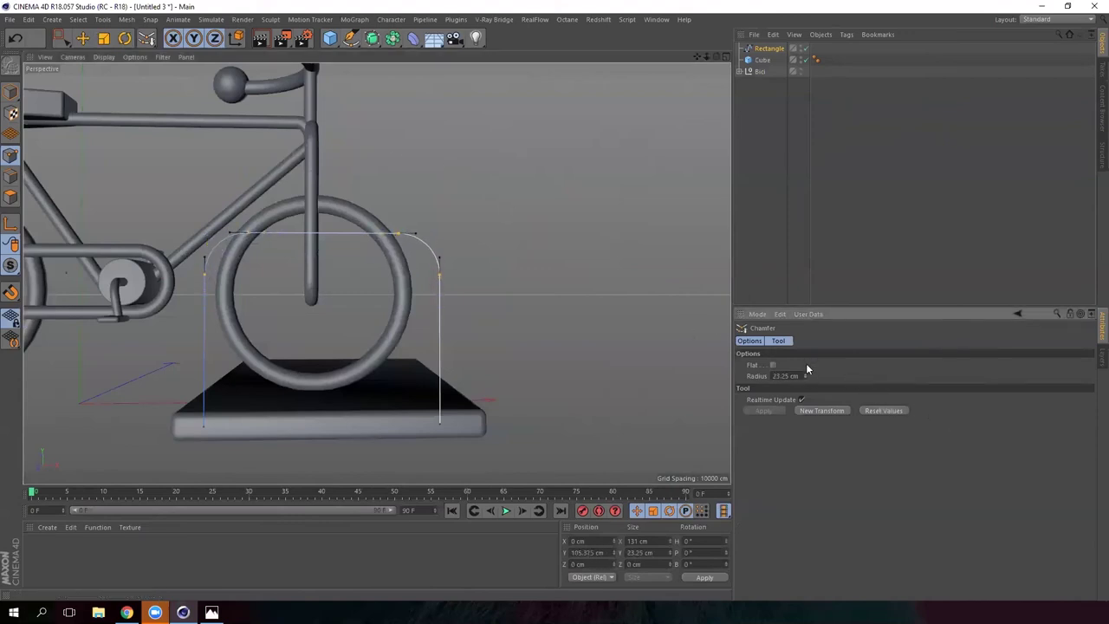
- Move the arch spline onto the platform beside the front wheel at about Y -13 cm, Z -48 cm
{"action": "left_click", "coordinate": [82, 38]}
{"action": "left_click_drag", "start_coordinate": [317, 292], "coordinate": [262, 412], "text": "alt"}
{"action": "left_click_drag", "start_coordinate": [259, 316], "coordinate": [260, 336]}
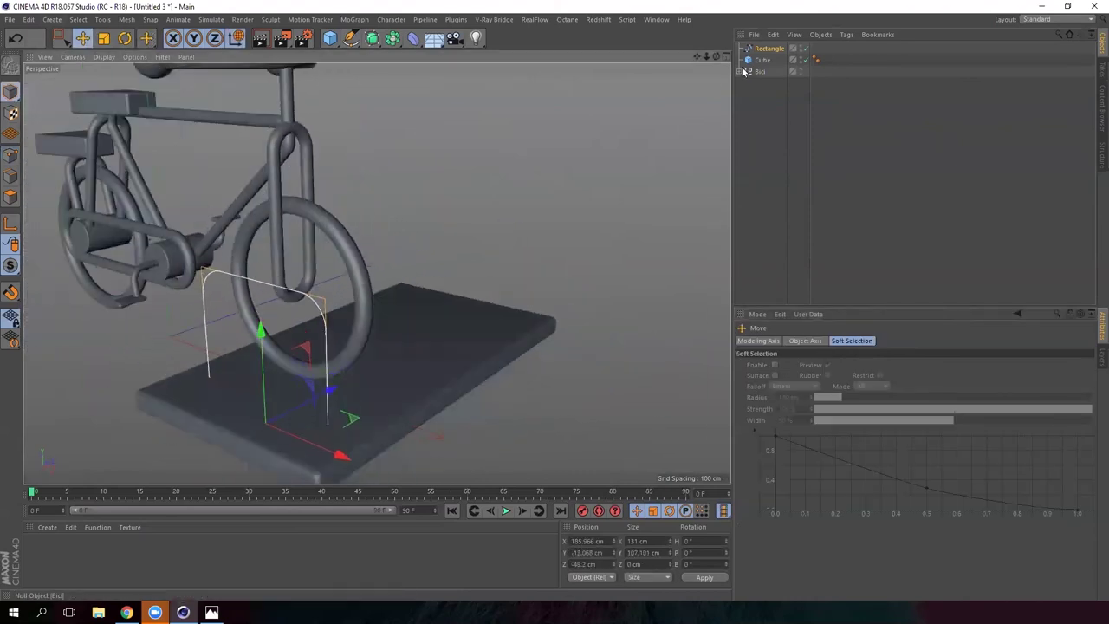
- Copy the crank's Sweep.7 object from the Bici group and paste the copy outside the group
{"action": "left_click", "coordinate": [739, 71]}
{"action": "left_click", "coordinate": [772, 106]}
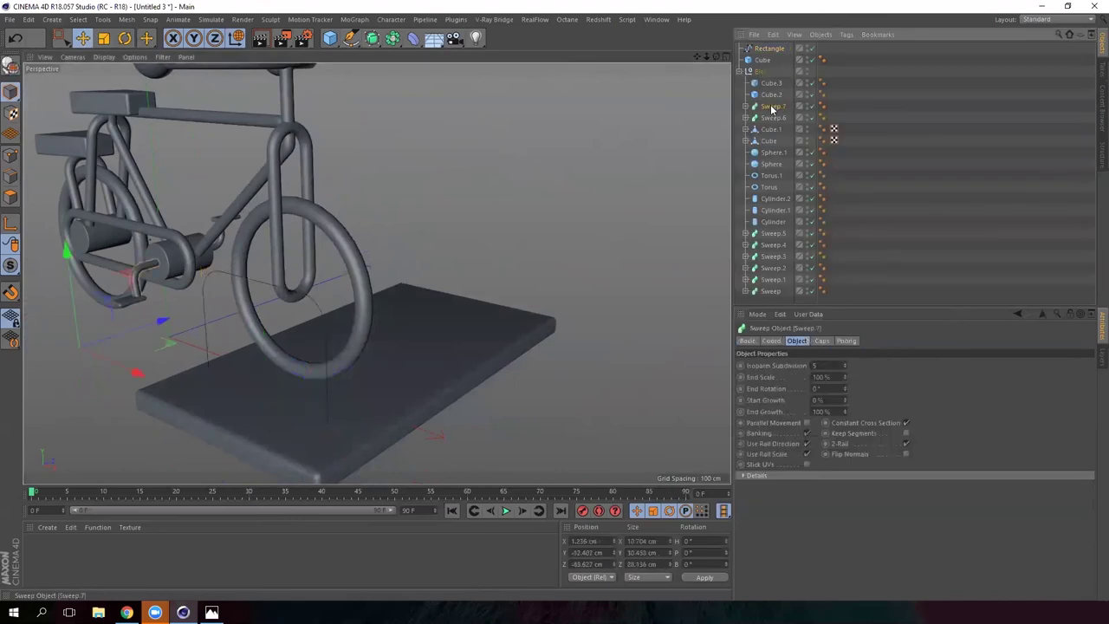
{"action": "left_click", "coordinate": [740, 72]}
{"action": "left_click", "coordinate": [767, 198]}
{"action": "key", "text": "ctrl+v"}
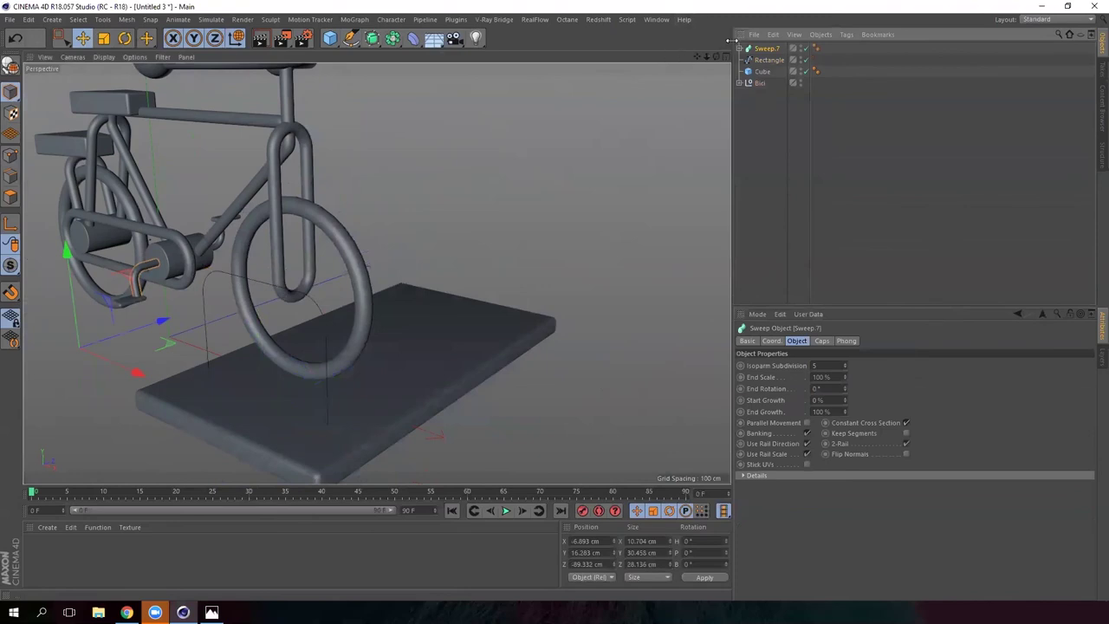
- Delete the path spline inside the copied sweep and nest the arch's Rectangle spline under its Circle profile
{"action": "left_click", "coordinate": [740, 49]}
{"action": "left_click", "coordinate": [774, 72]}
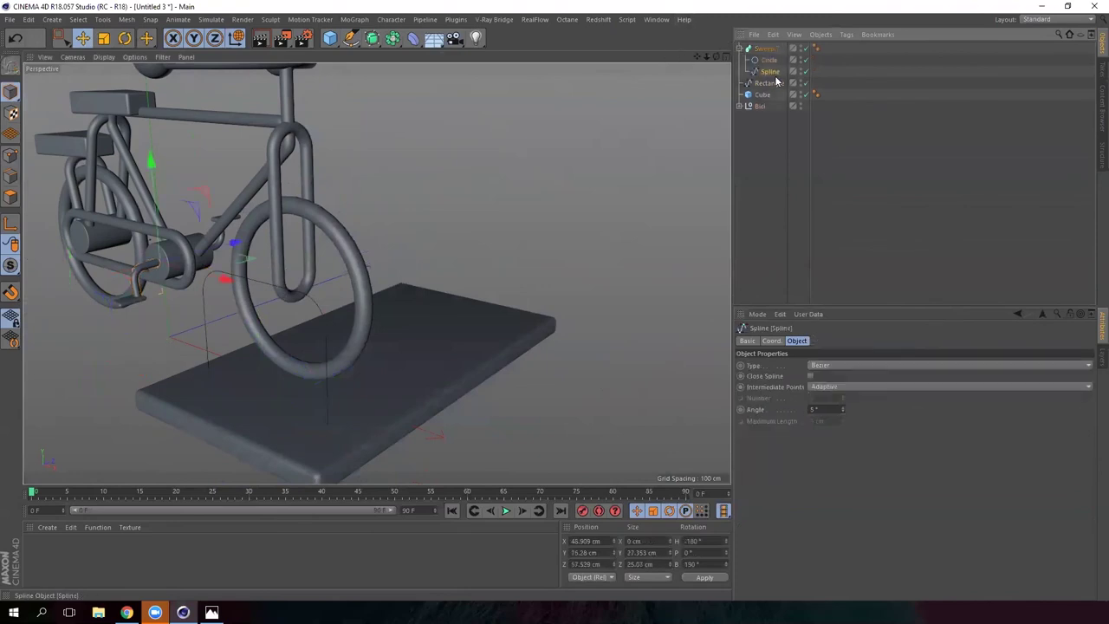
{"action": "key", "text": "Delete"}
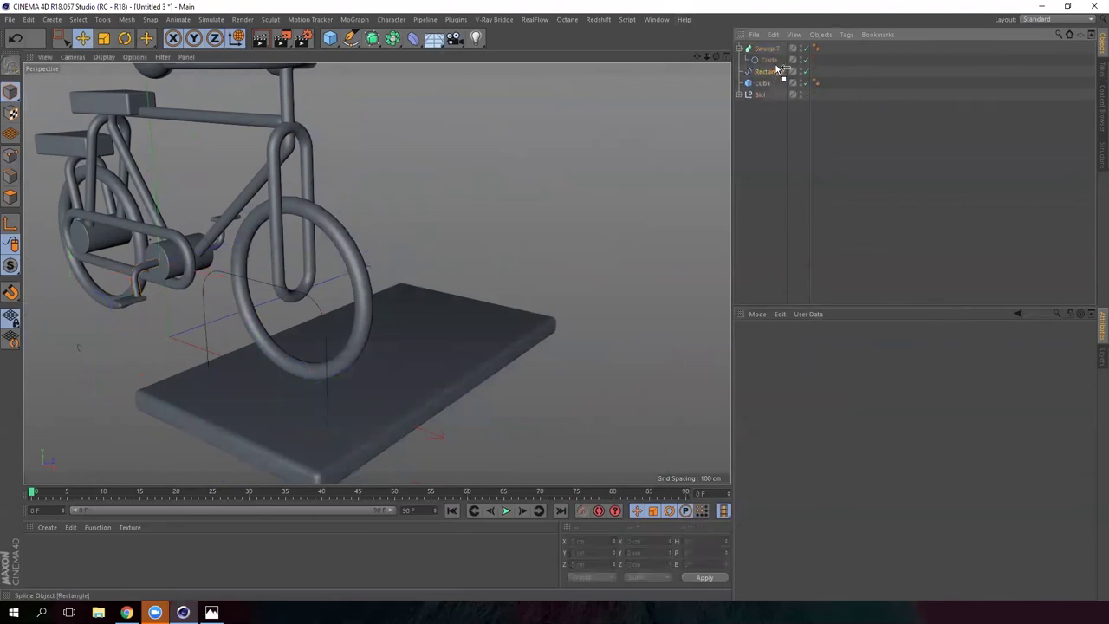
{"action": "left_click", "coordinate": [771, 71]}
{"action": "left_click", "coordinate": [754, 49]}
{"action": "left_click", "coordinate": [739, 49]}
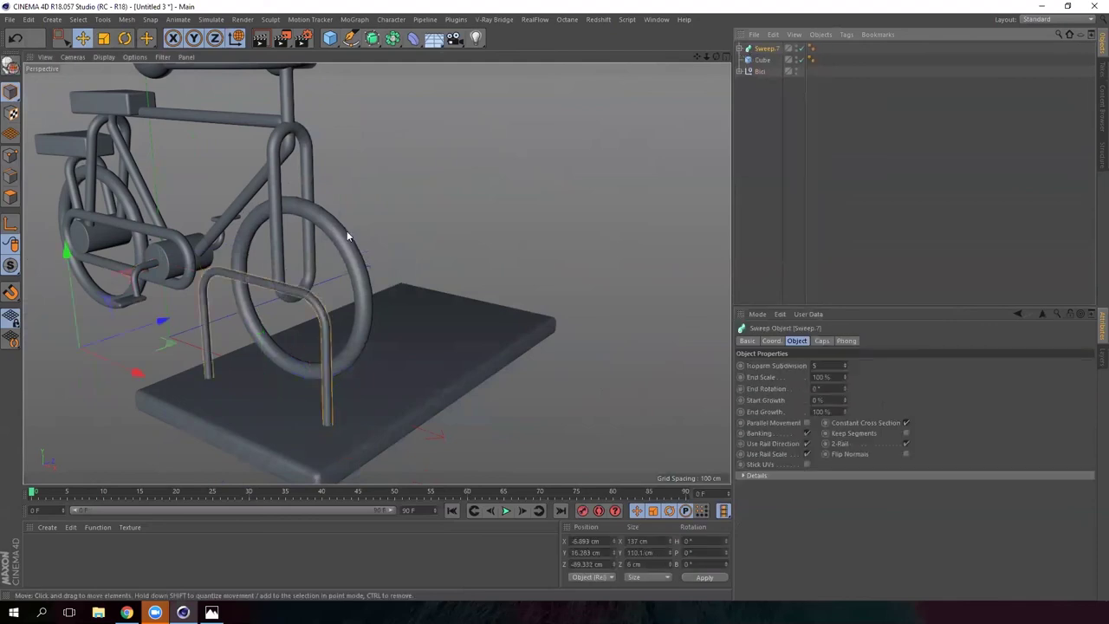
- Move the arch sweep's axis to the arch on the platform, at about X 192 cm, Z -59 cm
{"action": "left_click_drag", "start_coordinate": [156, 381], "coordinate": [309, 420]}
{"action": "left_click_drag", "start_coordinate": [298, 382], "coordinate": [324, 369]}
{"action": "left_click", "coordinate": [10, 225]}
{"action": "left_click_drag", "start_coordinate": [207, 276], "coordinate": [148, 320], "text": "alt"}
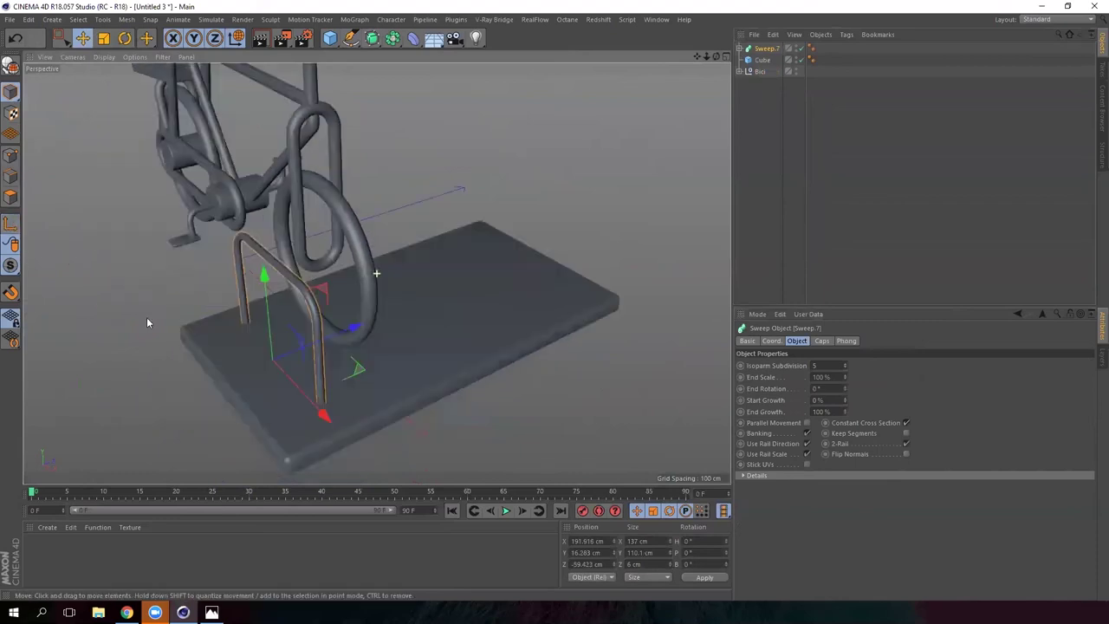
- Duplicate the arch sweep twice and space the copies along the platform at about Z 20 cm and Z 93 cm
{"action": "left_click", "coordinate": [771, 54]}
{"action": "key", "text": "ctrl+c"}
{"action": "key", "text": "ctrl+v"}
{"action": "key", "text": "ctrl+v"}
{"action": "left_click_drag", "start_coordinate": [355, 325], "coordinate": [434, 303]}
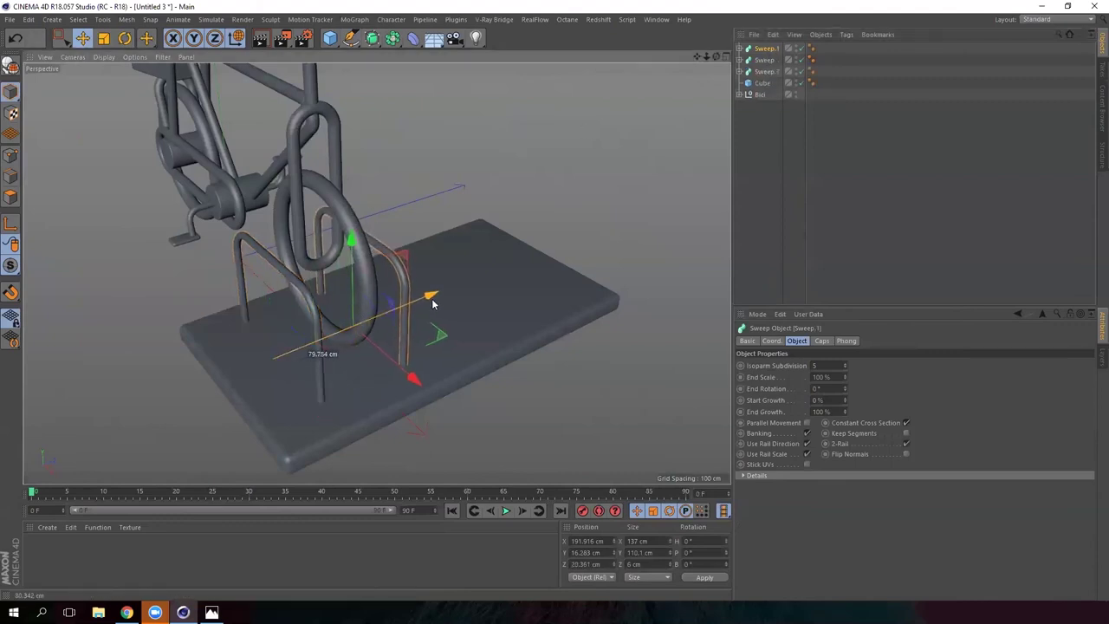
{"action": "left_click", "coordinate": [764, 60]}
{"action": "left_click_drag", "start_coordinate": [352, 330], "coordinate": [530, 299]}
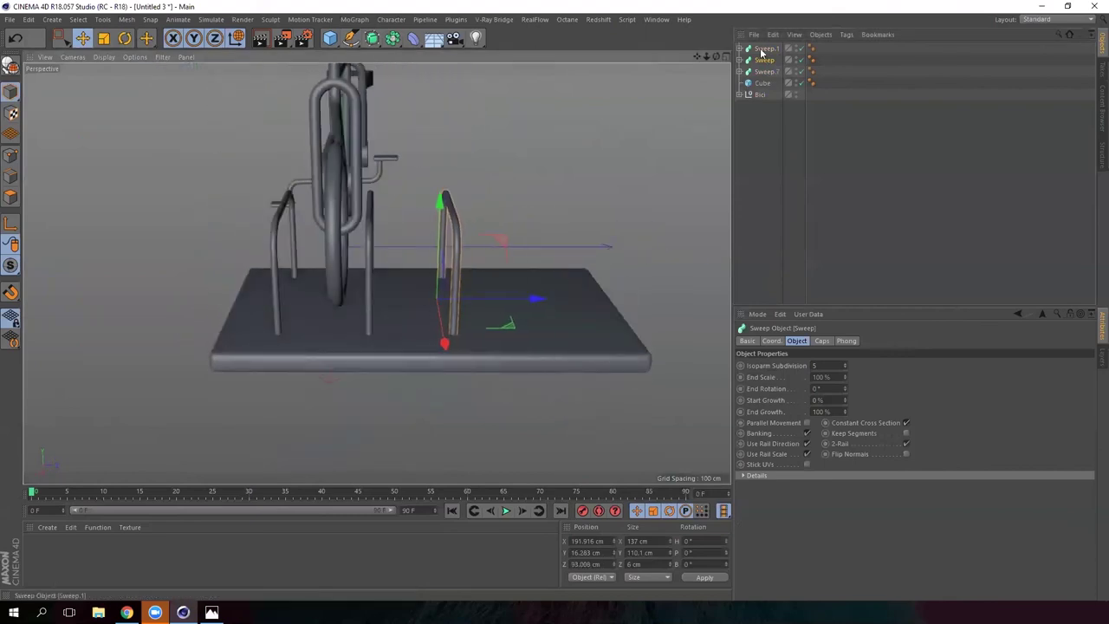
- Duplicate the second arch, move the copy along the platform to about Z 166 cm, and deselect it
{"action": "left_click", "coordinate": [762, 50]}
{"action": "key", "text": "ctrl+c"}
{"action": "key", "text": "ctrl+v"}
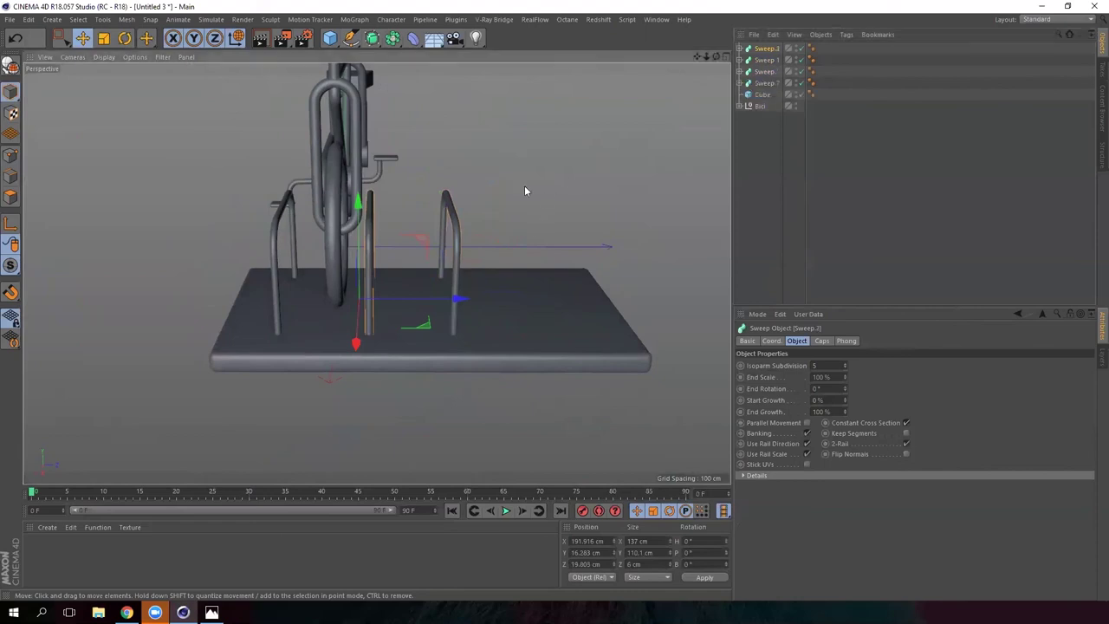
{"action": "left_click_drag", "start_coordinate": [457, 298], "coordinate": [381, 321]}
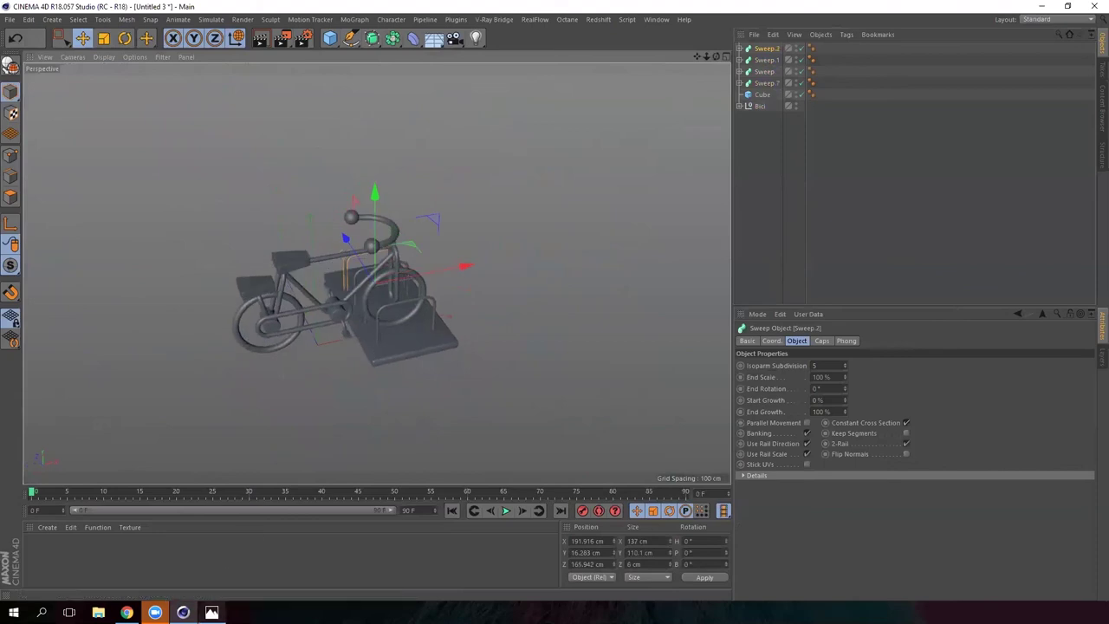
{"action": "left_click", "coordinate": [535, 360]}
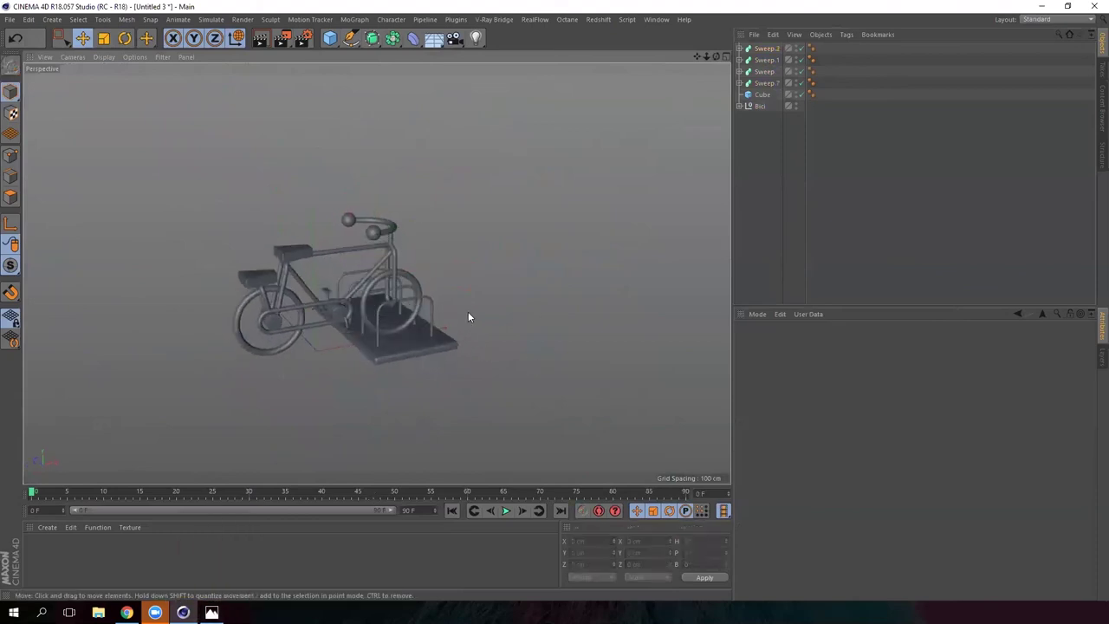
{"action": "middle_click_drag", "start_coordinate": [468, 317], "coordinate": [527, 292], "text": "alt"}
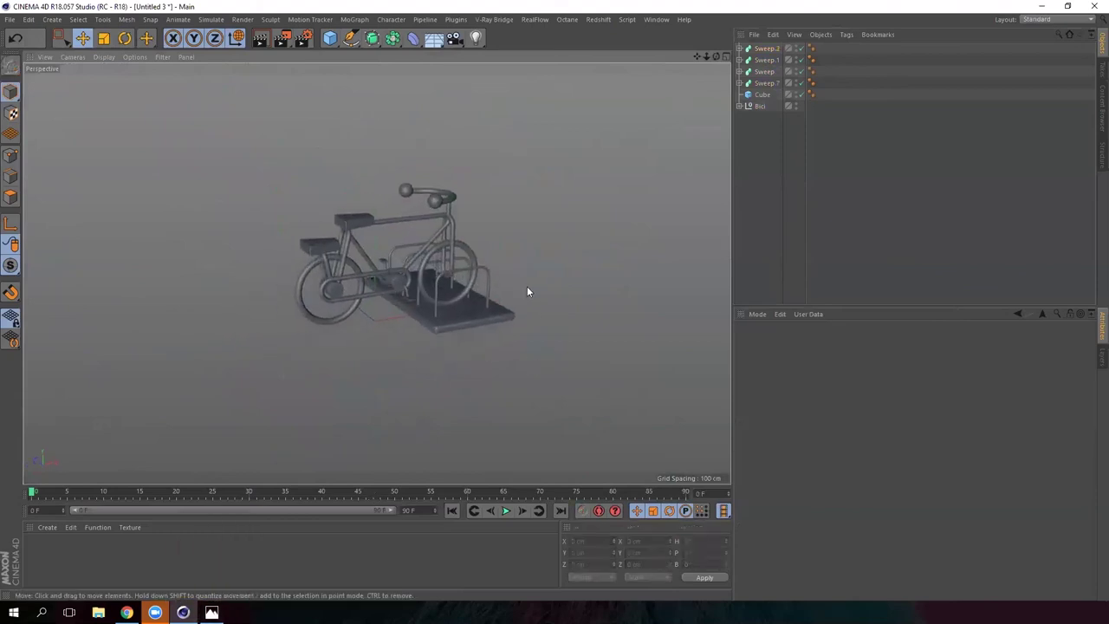